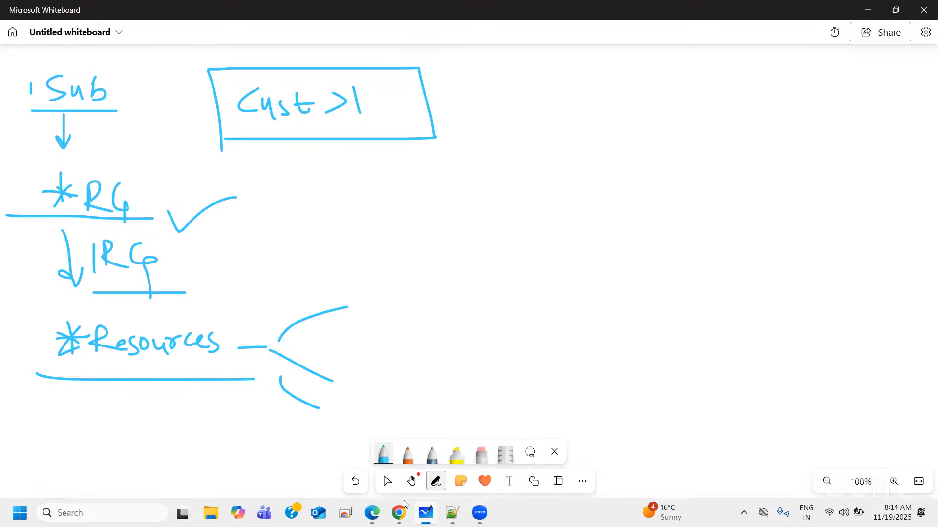
Step: Switch to the Azure portal in Edge and look through the Microsoft Cloud apps list and the portal menu
{"action": "left_click", "coordinate": [371, 512]}
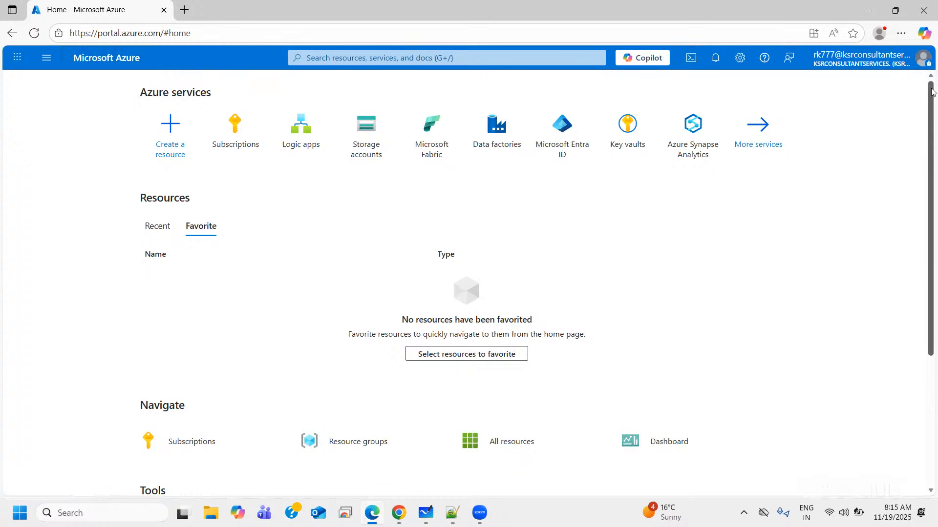
{"action": "left_click", "coordinate": [18, 58]}
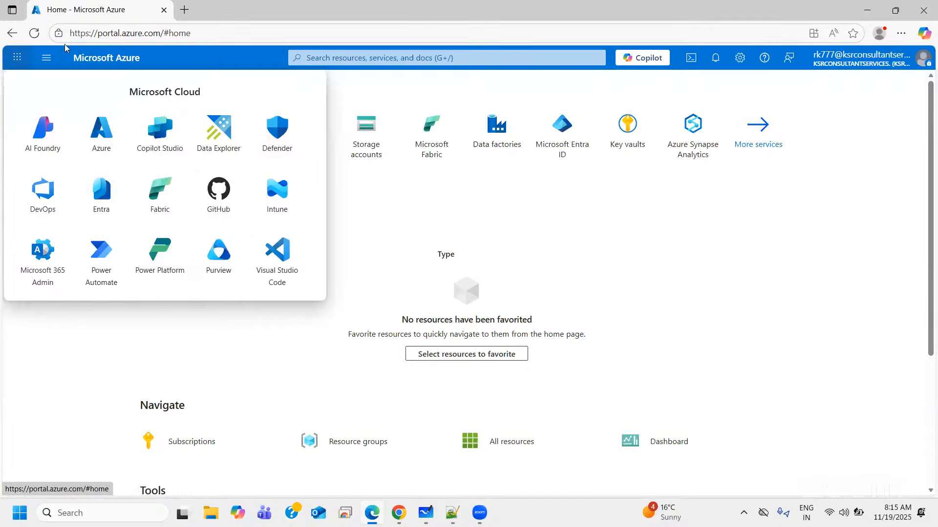
{"action": "left_click", "coordinate": [46, 58]}
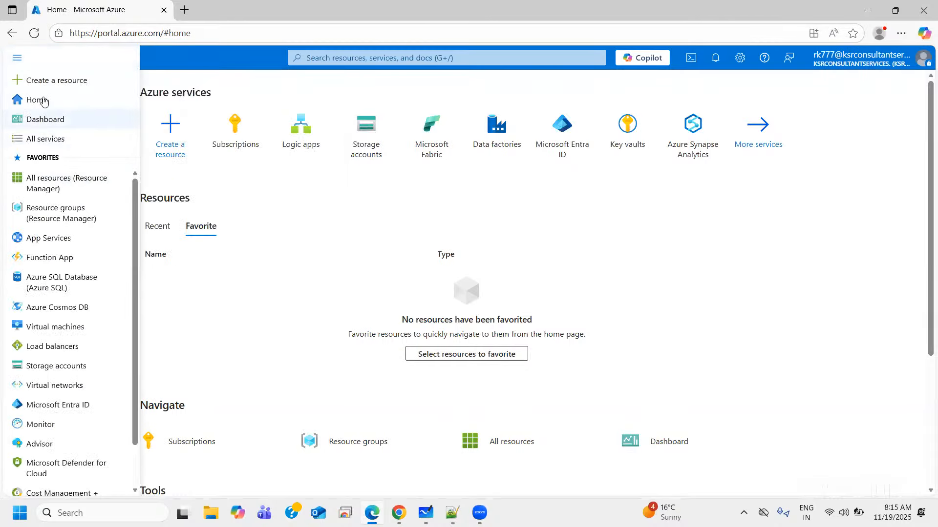
{"action": "scroll", "coordinate": [38, 252], "scroll_direction": "down", "scroll_amount": 2}
{"action": "scroll", "coordinate": [37, 252], "scroll_direction": "up", "scroll_amount": 2}
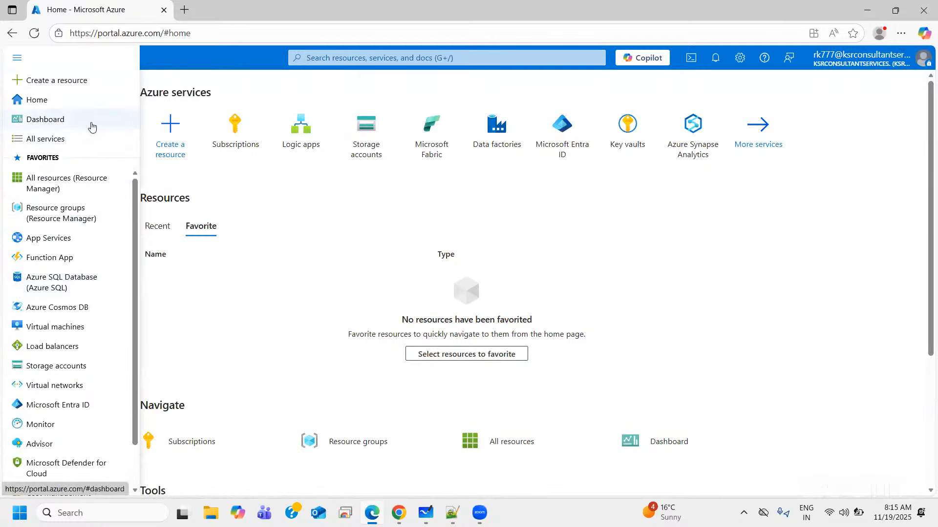
Step: Browse the All services catalogue by category and check the portal search's history and recent services
{"action": "left_click", "coordinate": [51, 141]}
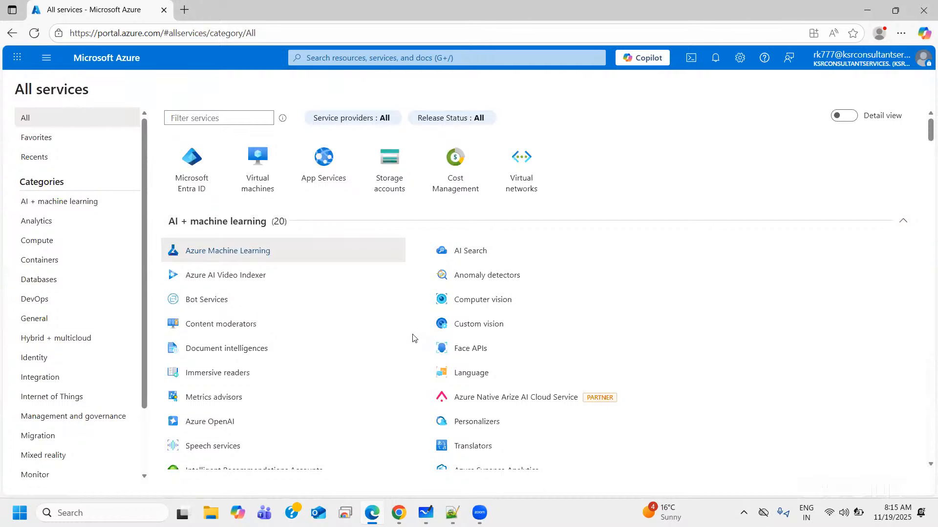
{"action": "scroll", "coordinate": [364, 335], "scroll_direction": "down", "scroll_amount": 10}
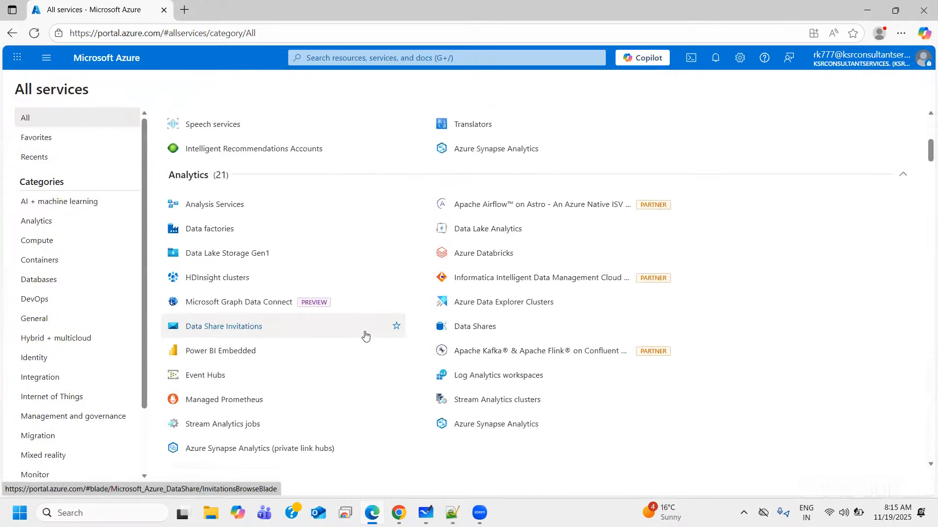
{"action": "scroll", "coordinate": [365, 333], "scroll_direction": "down", "scroll_amount": 3}
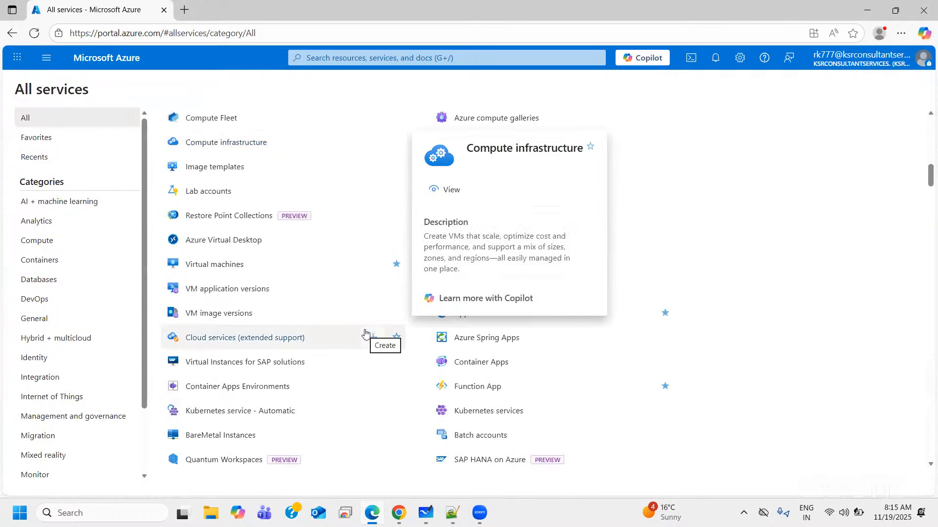
{"action": "scroll", "coordinate": [469, 343], "scroll_direction": "up", "scroll_amount": 15}
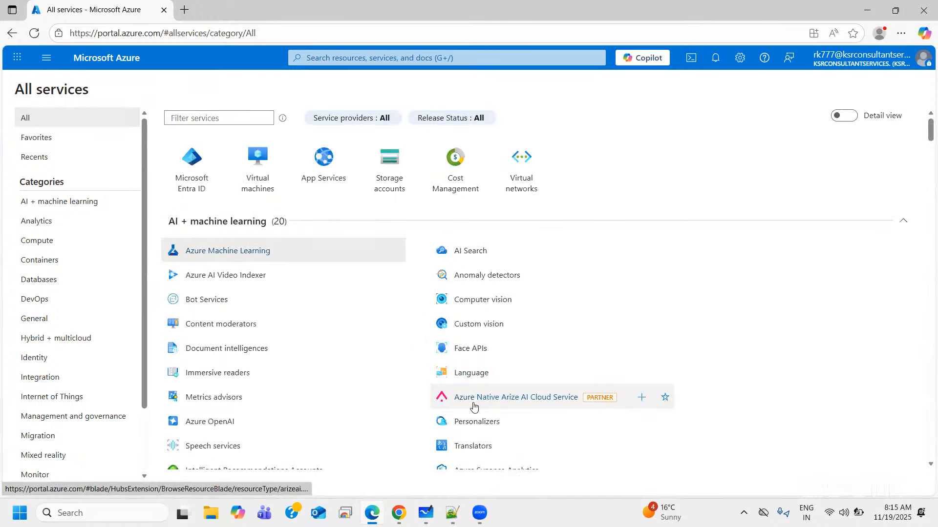
{"action": "mouse_move", "coordinate": [501, 406]}
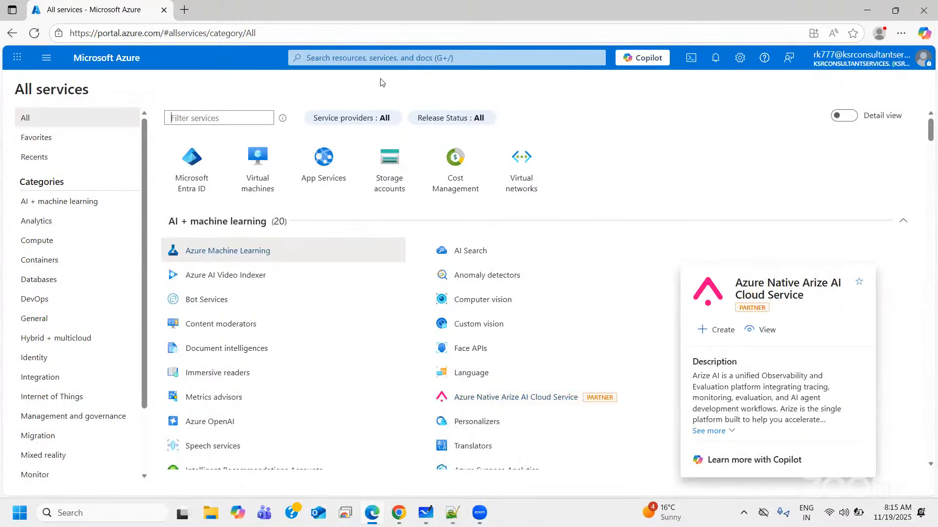
{"action": "left_click", "coordinate": [373, 62]}
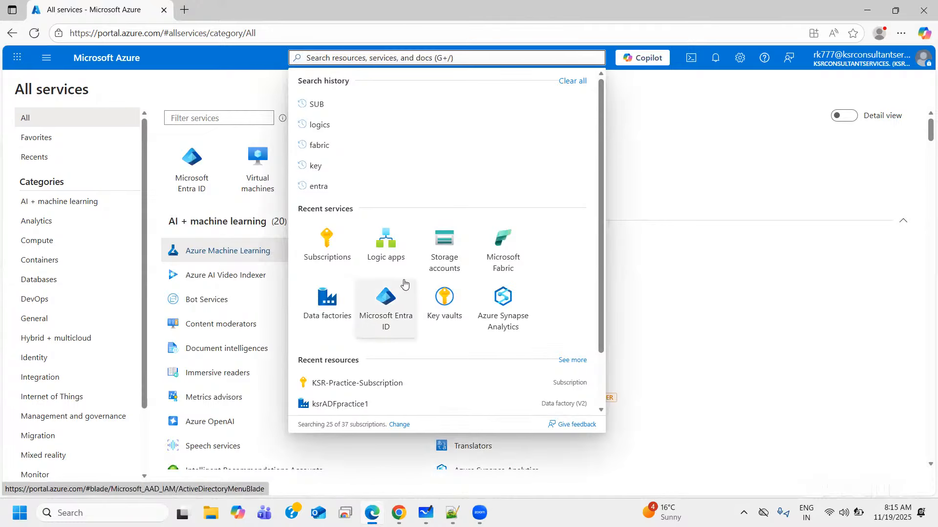
{"action": "left_click", "coordinate": [686, 121]}
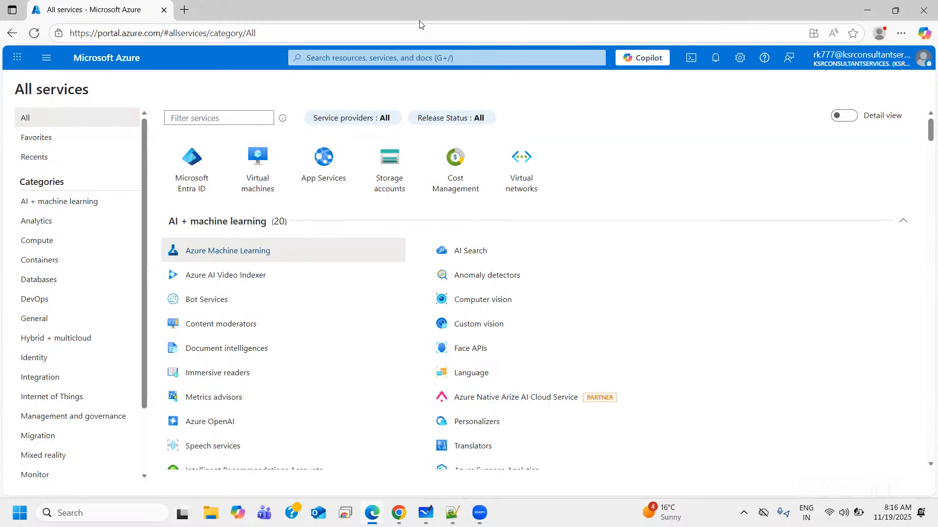
Step: Open Azure Copilot and go through its introduction to the new chat
{"action": "left_click", "coordinate": [636, 65]}
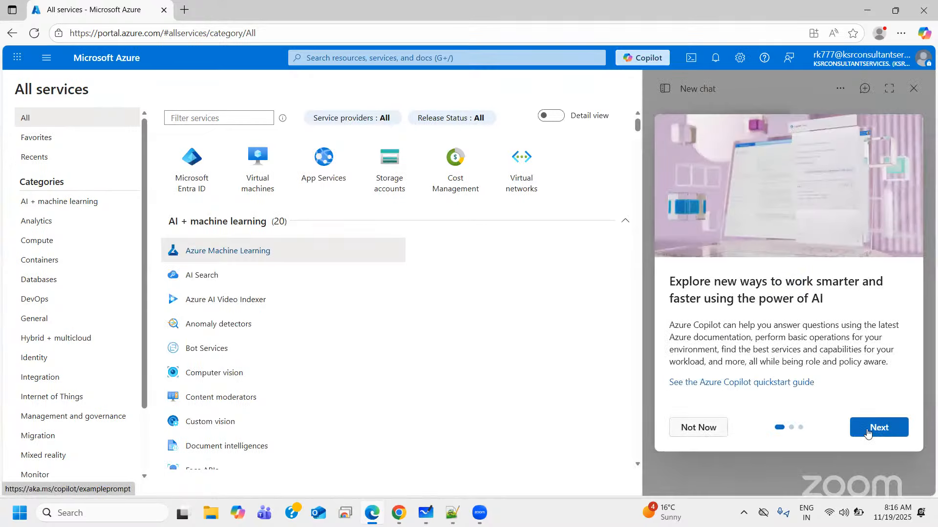
{"action": "left_click", "coordinate": [867, 432]}
{"action": "left_click", "coordinate": [868, 433]}
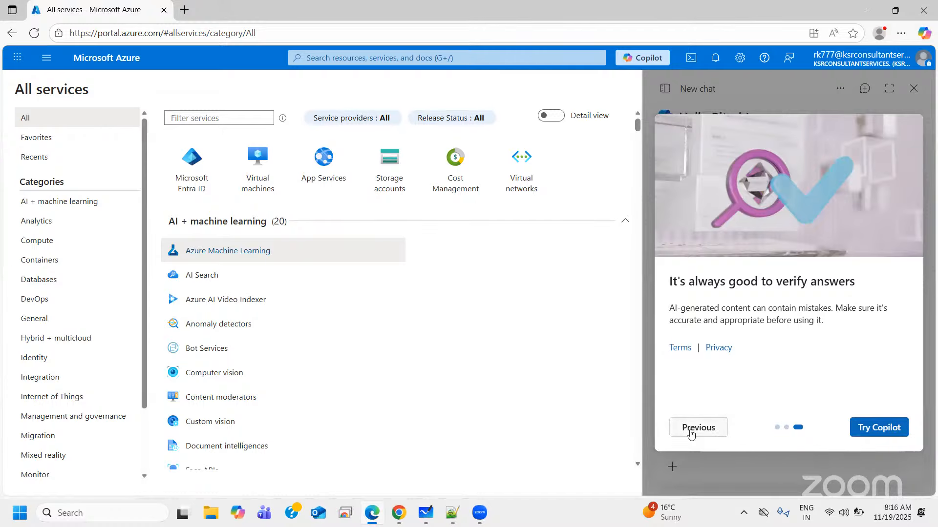
{"action": "left_click", "coordinate": [869, 429]}
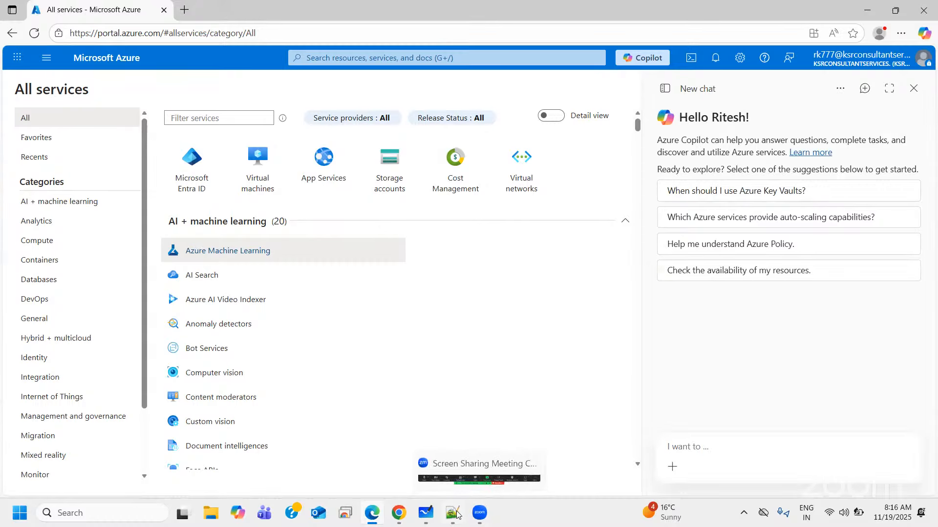
Step: Switch to Microsoft Whiteboard and handwrite an underlined "Enterprise" heading in the empty space beside the "Cust >1" box
{"action": "left_click", "coordinate": [426, 514]}
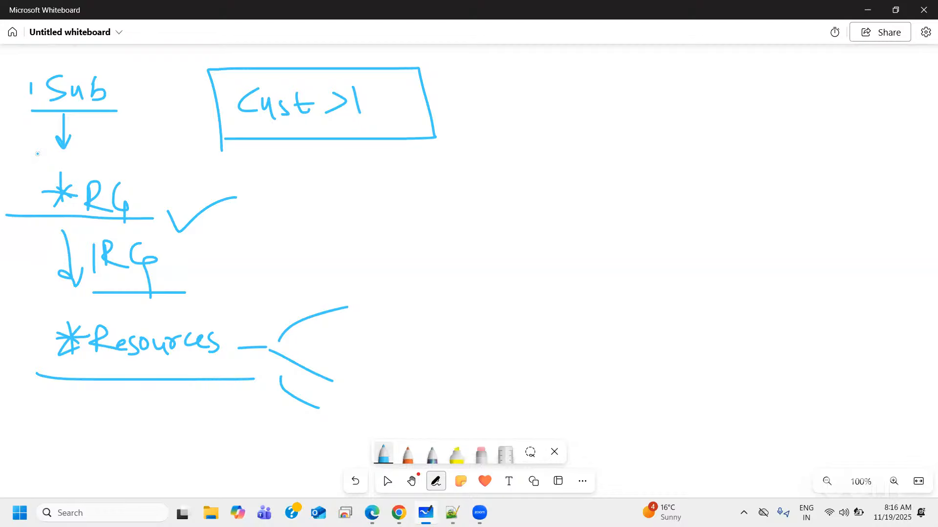
{"action": "mouse_move", "coordinate": [487, 90]}
{"action": "left_mouse_down"}
{"action": "mouse_move", "coordinate": [489, 114]}
{"action": "mouse_move", "coordinate": [498, 87]}
{"action": "mouse_move", "coordinate": [506, 117]}
{"action": "left_mouse_up"}
{"action": "left_click_drag", "start_coordinate": [511, 105], "coordinate": [529, 125]}
{"action": "mouse_move", "coordinate": [524, 94]}
{"action": "left_mouse_down"}
{"action": "mouse_move", "coordinate": [528, 124]}
{"action": "mouse_move", "coordinate": [548, 107]}
{"action": "mouse_move", "coordinate": [584, 102]}
{"action": "mouse_move", "coordinate": [586, 135]}
{"action": "left_mouse_up"}
{"action": "mouse_move", "coordinate": [583, 105]}
{"action": "left_mouse_down"}
{"action": "mouse_move", "coordinate": [590, 115]}
{"action": "mouse_move", "coordinate": [674, 101]}
{"action": "mouse_move", "coordinate": [684, 120]}
{"action": "left_mouse_up"}
{"action": "left_click", "coordinate": [622, 90]}
{"action": "left_click_drag", "start_coordinate": [466, 128], "coordinate": [691, 143]}
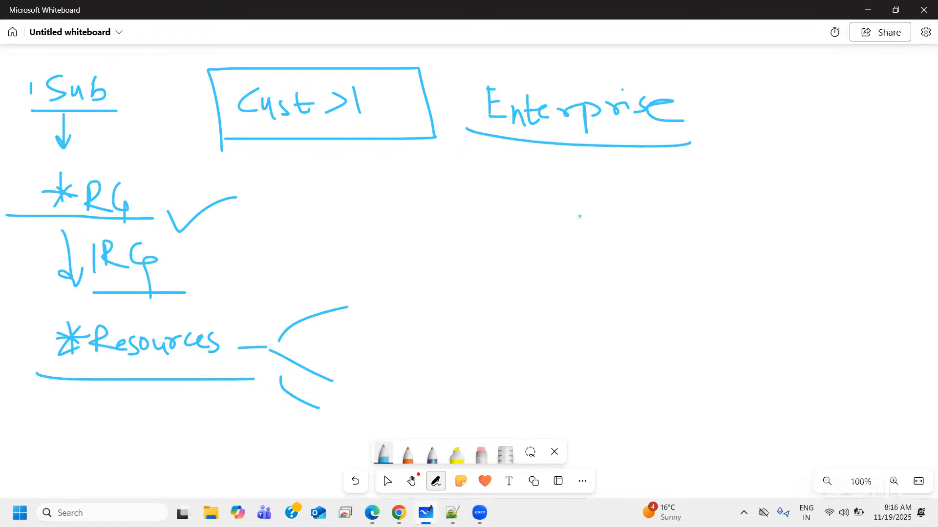
Step: Draw an arrow from "Enterprise" down to the word "Many", and another arrow down to "Many team"
{"action": "mouse_move", "coordinate": [526, 141]}
{"action": "left_mouse_down"}
{"action": "mouse_move", "coordinate": [526, 179]}
{"action": "mouse_move", "coordinate": [532, 160]}
{"action": "left_mouse_up"}
{"action": "mouse_move", "coordinate": [513, 212]}
{"action": "left_mouse_down"}
{"action": "mouse_move", "coordinate": [521, 245]}
{"action": "mouse_move", "coordinate": [534, 230]}
{"action": "mouse_move", "coordinate": [568, 229]}
{"action": "mouse_move", "coordinate": [579, 247]}
{"action": "left_mouse_up"}
{"action": "mouse_move", "coordinate": [572, 222]}
{"action": "left_mouse_down"}
{"action": "mouse_move", "coordinate": [581, 232]}
{"action": "mouse_move", "coordinate": [554, 289]}
{"action": "mouse_move", "coordinate": [563, 282]}
{"action": "left_mouse_up"}
{"action": "mouse_move", "coordinate": [517, 331]}
{"action": "left_mouse_down"}
{"action": "mouse_move", "coordinate": [517, 359]}
{"action": "mouse_move", "coordinate": [541, 342]}
{"action": "left_mouse_up"}
{"action": "mouse_move", "coordinate": [529, 343]}
{"action": "left_mouse_down"}
{"action": "mouse_move", "coordinate": [543, 332]}
{"action": "mouse_move", "coordinate": [546, 349]}
{"action": "mouse_move", "coordinate": [569, 337]}
{"action": "mouse_move", "coordinate": [627, 332]}
{"action": "mouse_move", "coordinate": [633, 344]}
{"action": "mouse_move", "coordinate": [681, 345]}
{"action": "left_mouse_up"}
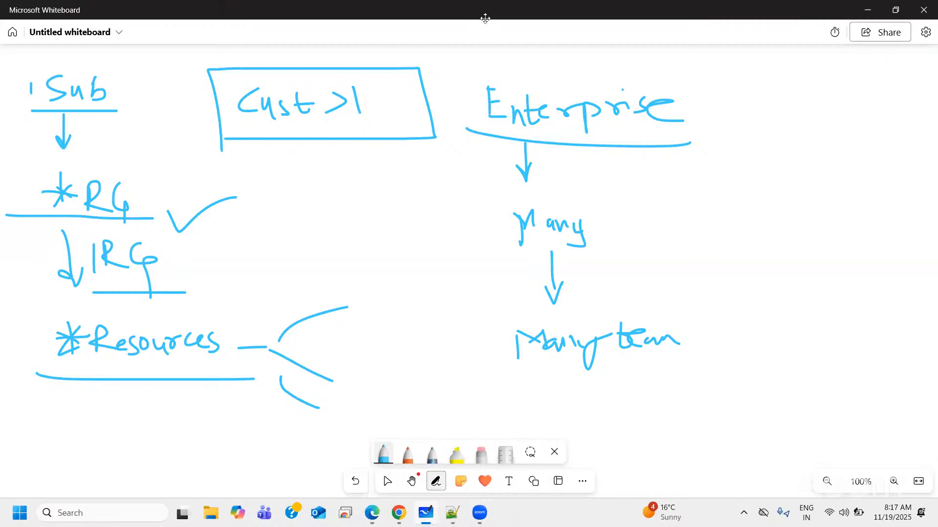
Step: Write "Project" after "Many" and put tick marks in front of the "Many Project" and "Many team" lines
{"action": "mouse_move", "coordinate": [603, 211]}
{"action": "left_mouse_down"}
{"action": "mouse_move", "coordinate": [610, 234]}
{"action": "mouse_move", "coordinate": [645, 235]}
{"action": "mouse_move", "coordinate": [638, 247]}
{"action": "left_mouse_up"}
{"action": "left_click_drag", "start_coordinate": [640, 220], "coordinate": [642, 223]}
{"action": "left_click_drag", "start_coordinate": [648, 228], "coordinate": [689, 234]}
{"action": "left_click_drag", "start_coordinate": [671, 228], "coordinate": [698, 221]}
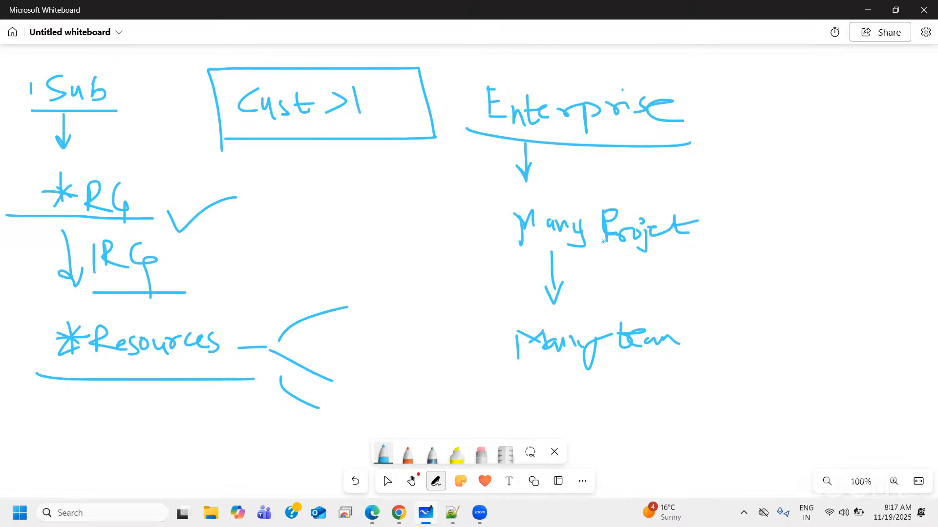
{"action": "left_click_drag", "start_coordinate": [472, 218], "coordinate": [507, 205]}
{"action": "left_click_drag", "start_coordinate": [481, 336], "coordinate": [511, 323]}
Step: Write "Netflix" below "Many team", underline it and put a tick mark in front of it
{"action": "mouse_move", "coordinate": [627, 404]}
{"action": "left_mouse_down"}
{"action": "mouse_move", "coordinate": [623, 434]}
{"action": "mouse_move", "coordinate": [689, 428]}
{"action": "mouse_move", "coordinate": [691, 416]}
{"action": "mouse_move", "coordinate": [712, 431]}
{"action": "mouse_move", "coordinate": [719, 415]}
{"action": "left_mouse_up"}
{"action": "mouse_move", "coordinate": [729, 405]}
{"action": "left_mouse_down"}
{"action": "mouse_move", "coordinate": [733, 434]}
{"action": "mouse_move", "coordinate": [768, 415]}
{"action": "mouse_move", "coordinate": [781, 432]}
{"action": "left_mouse_up"}
{"action": "left_click", "coordinate": [740, 411]}
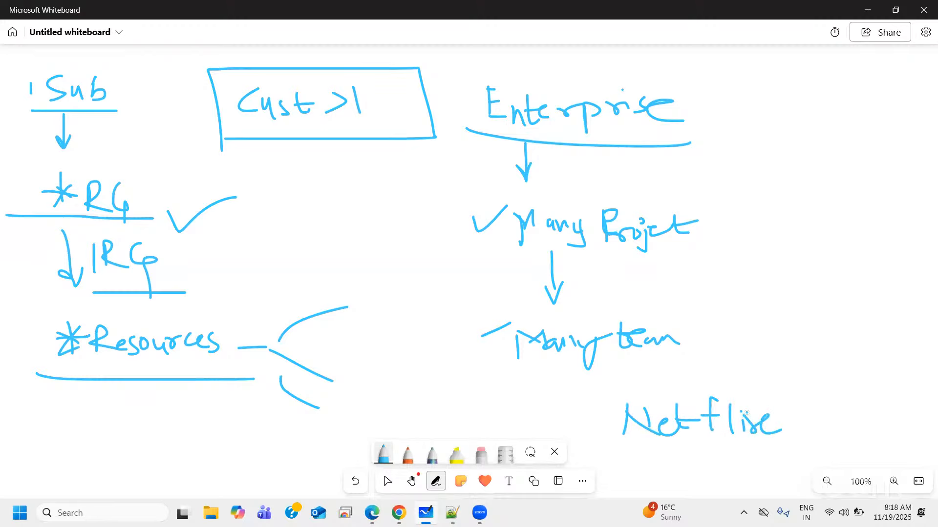
{"action": "left_click_drag", "start_coordinate": [622, 448], "coordinate": [809, 448]}
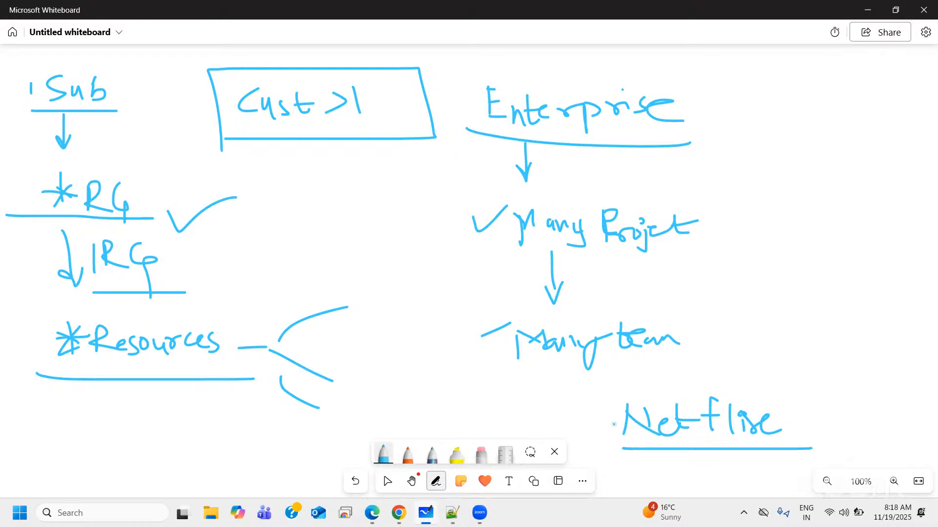
{"action": "mouse_move", "coordinate": [571, 418]}
{"action": "left_mouse_down"}
{"action": "mouse_move", "coordinate": [577, 428]}
{"action": "mouse_move", "coordinate": [632, 399]}
{"action": "left_mouse_up"}
{"action": "mouse_move", "coordinate": [711, 341]}
{"action": "left_mouse_down"}
{"action": "mouse_move", "coordinate": [733, 354]}
{"action": "mouse_move", "coordinate": [685, 366]}
{"action": "left_mouse_up"}
{"action": "mouse_move", "coordinate": [754, 353]}
{"action": "left_mouse_down"}
{"action": "mouse_move", "coordinate": [738, 375]}
{"action": "mouse_move", "coordinate": [782, 364]}
{"action": "mouse_move", "coordinate": [785, 377]}
{"action": "left_mouse_up"}
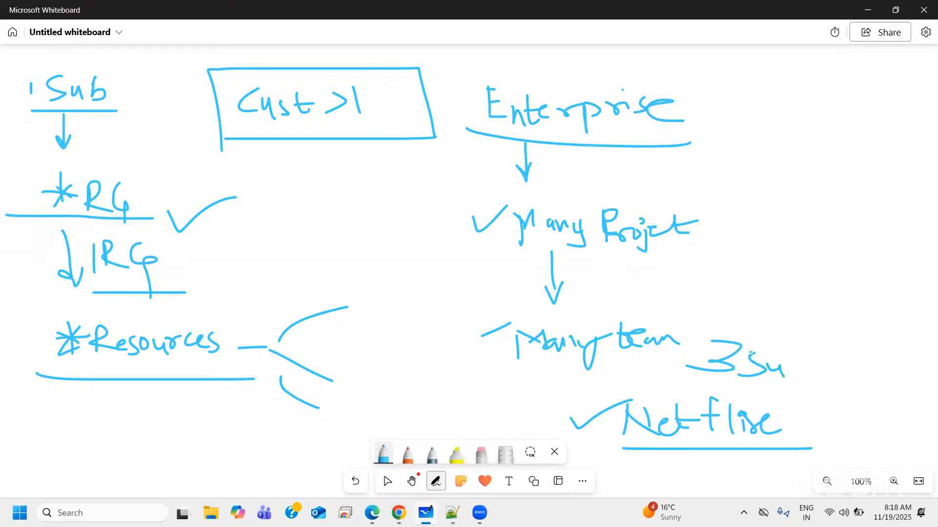
{"action": "left_click", "coordinate": [481, 450]}
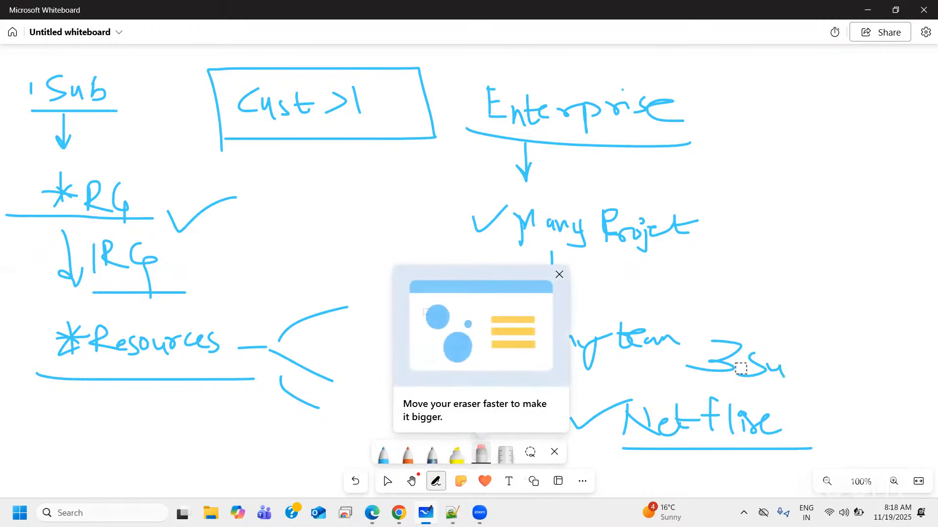
{"action": "mouse_move", "coordinate": [708, 371]}
{"action": "left_mouse_down"}
{"action": "mouse_move", "coordinate": [722, 360]}
{"action": "mouse_move", "coordinate": [780, 355]}
{"action": "mouse_move", "coordinate": [722, 379]}
{"action": "left_mouse_up"}
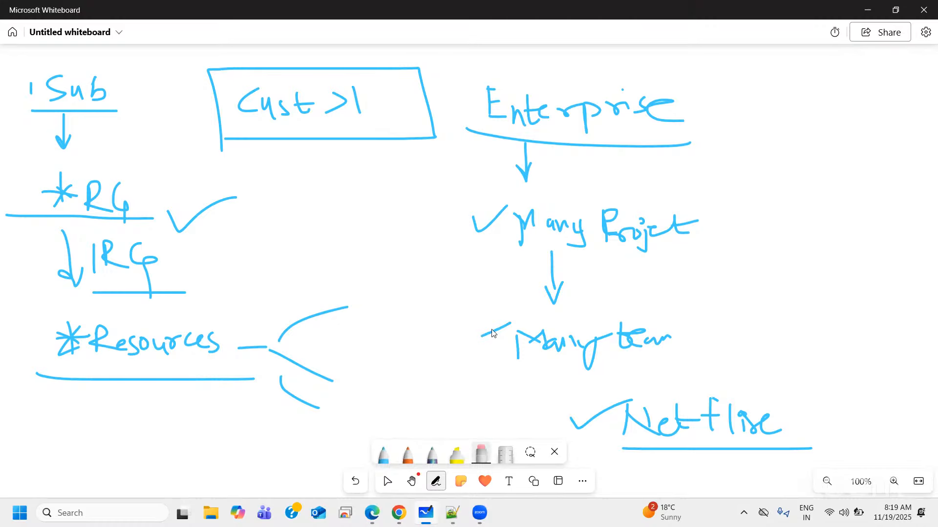
Step: Switch back to the Azure portal, close the Copilot chat, and view the notifications and the Cloud Shell welcome screen before closing both
{"action": "left_click", "coordinate": [371, 520]}
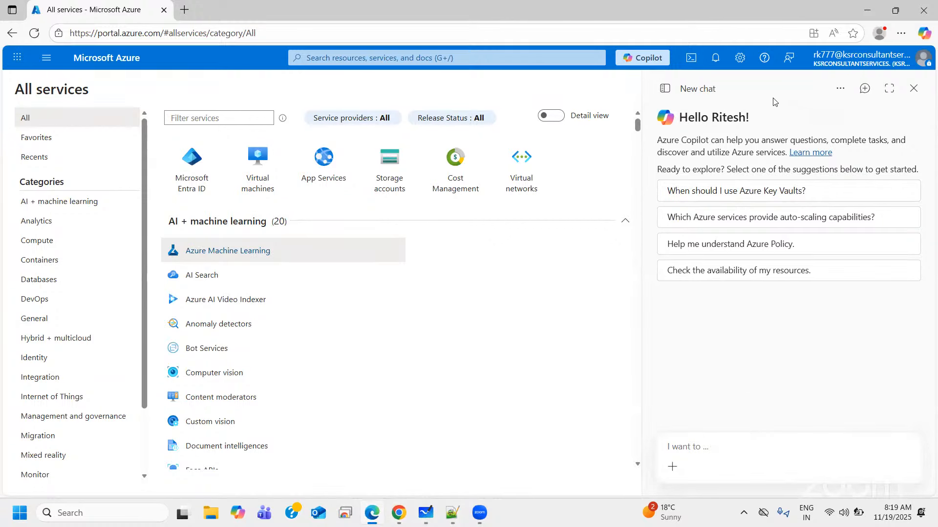
{"action": "left_click", "coordinate": [914, 89]}
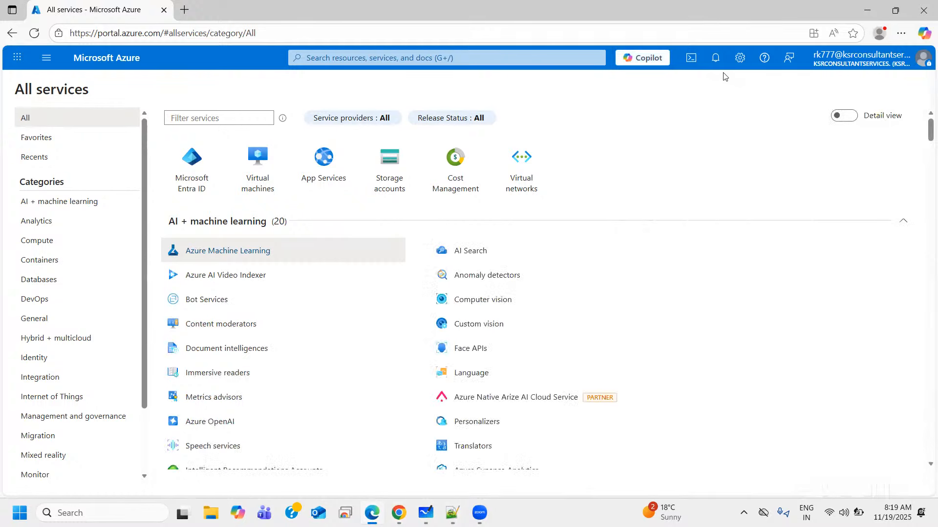
{"action": "left_click", "coordinate": [715, 68]}
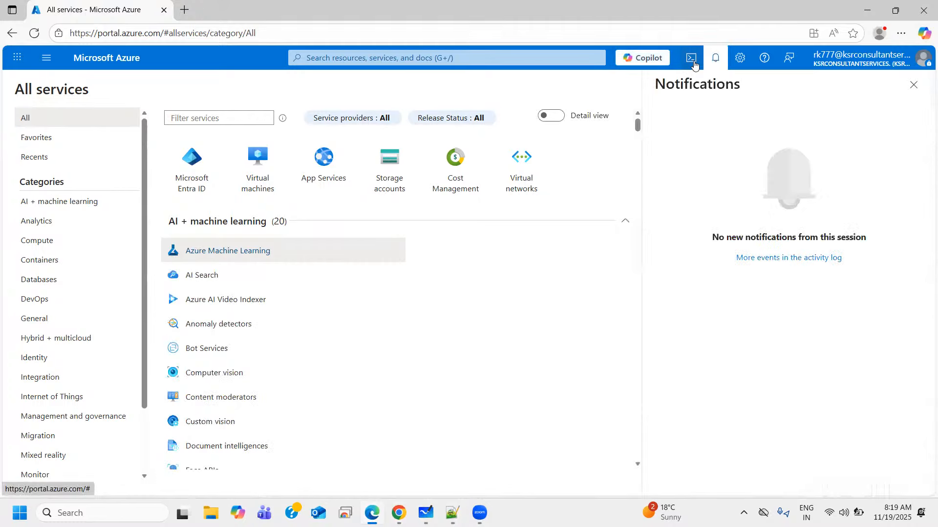
{"action": "left_click", "coordinate": [691, 59]}
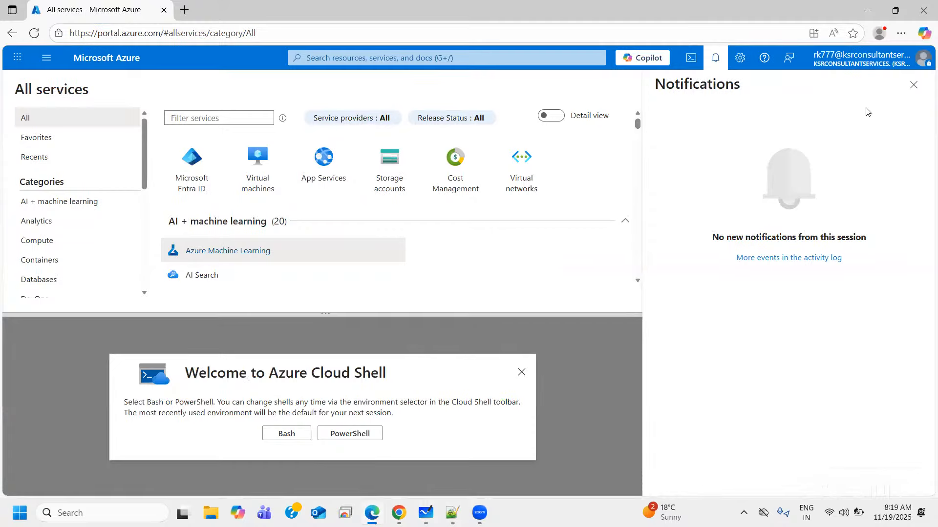
{"action": "left_click", "coordinate": [914, 84]}
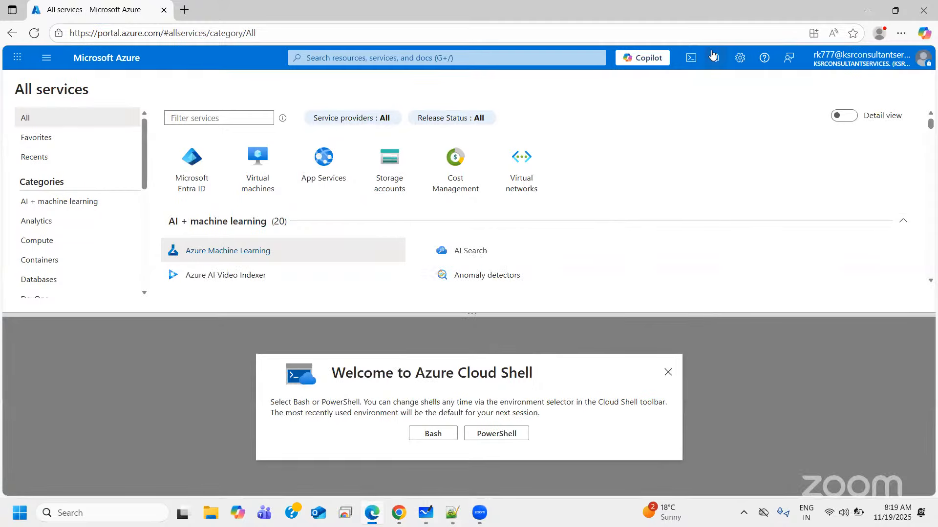
{"action": "left_click", "coordinate": [690, 58]}
Step: View the portal's Directories + subscriptions settings, close them, and check the portal search's recent services
{"action": "left_click", "coordinate": [740, 58]}
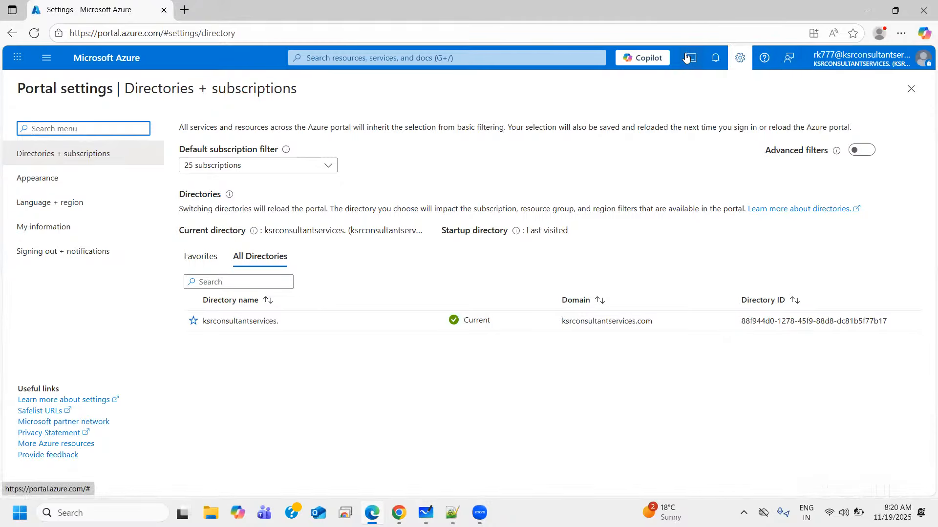
{"action": "left_click", "coordinate": [673, 111]}
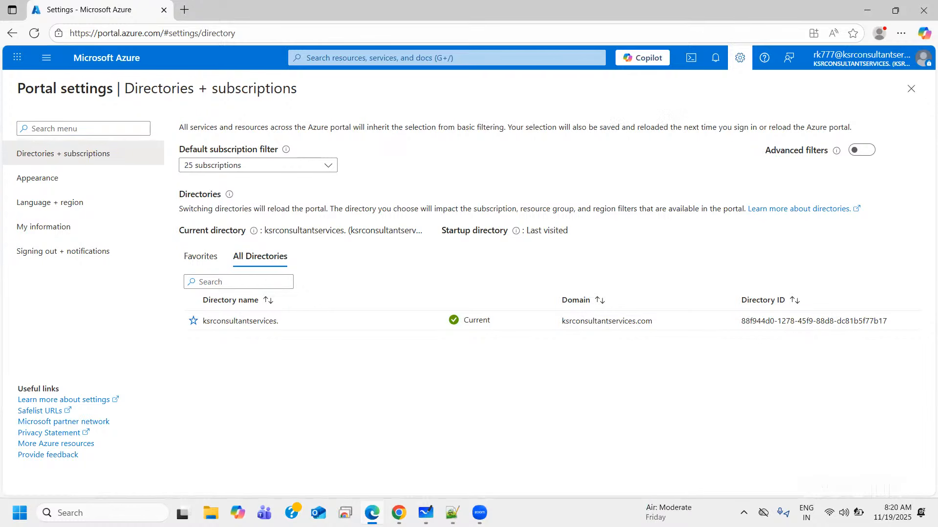
{"action": "left_click", "coordinate": [910, 89]}
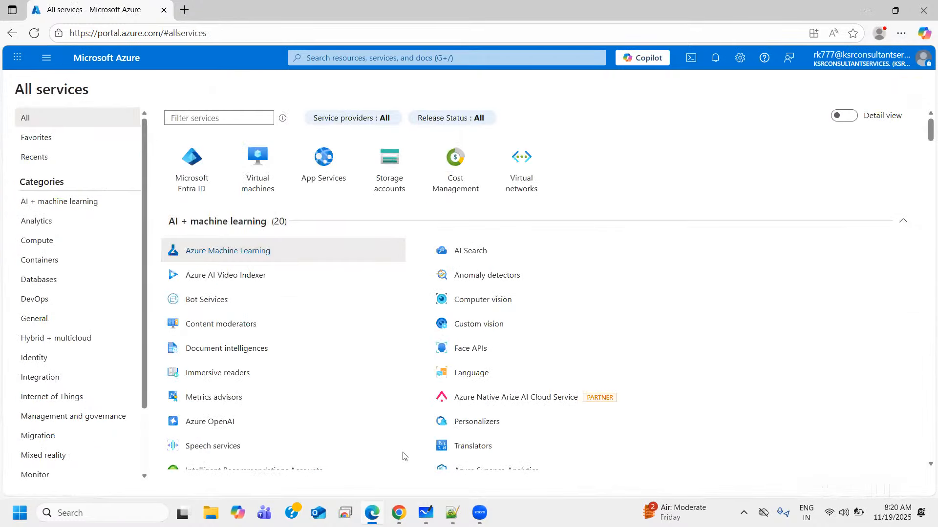
{"action": "mouse_move", "coordinate": [226, 258]}
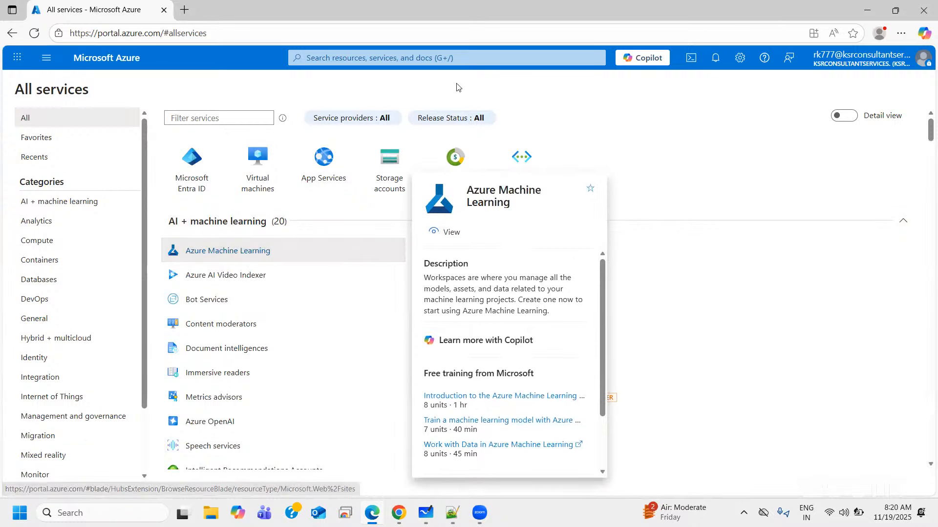
{"action": "left_click", "coordinate": [358, 58]}
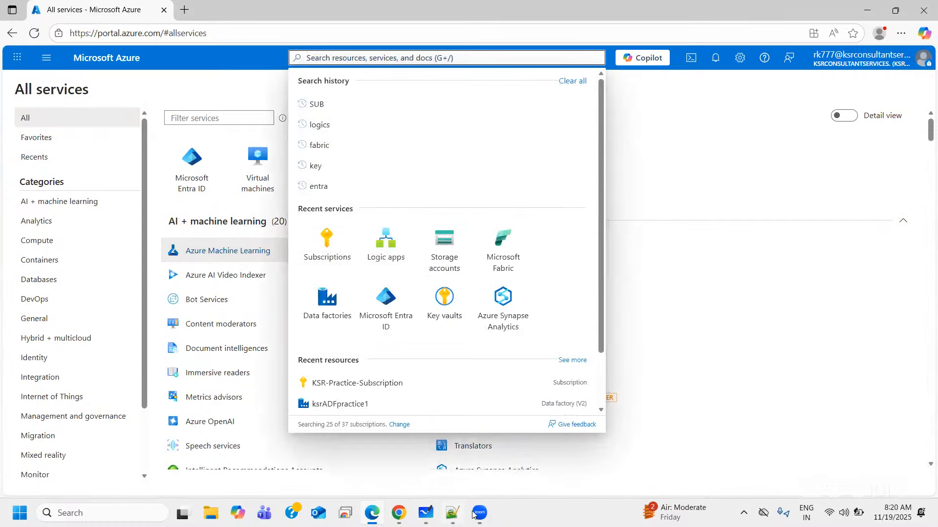
Step: Switch to the whiteboard and draw blue arrows from "Sub" down to "RG" and from "RG" down to "Resources"
{"action": "left_click", "coordinate": [425, 513]}
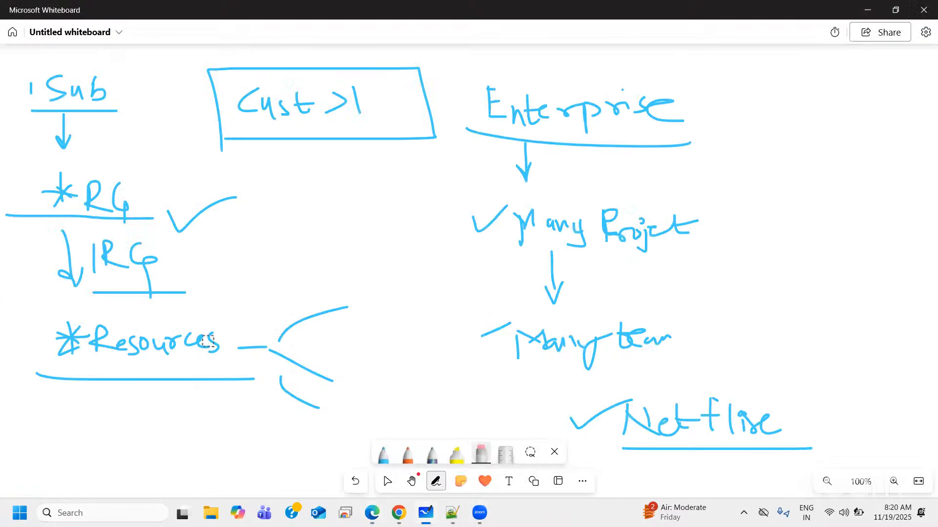
{"action": "left_click", "coordinate": [384, 454]}
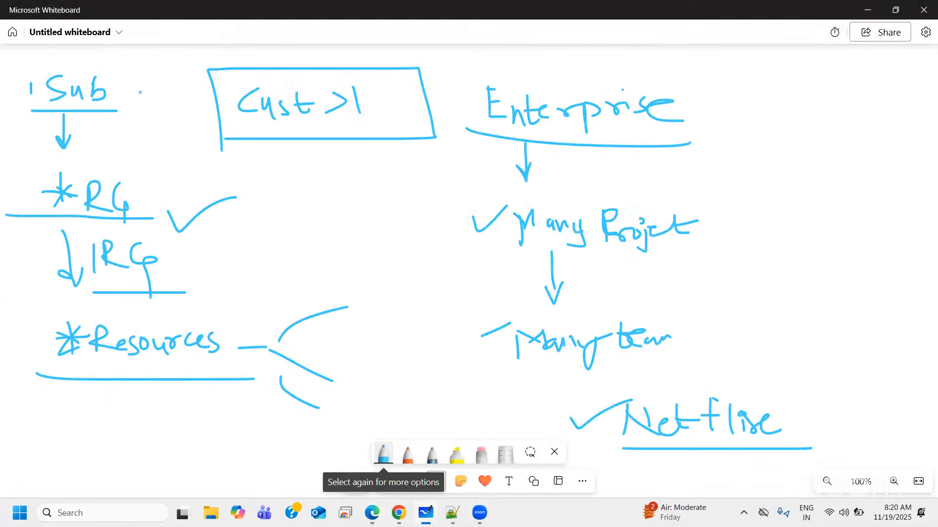
{"action": "mouse_move", "coordinate": [140, 92]}
{"action": "left_mouse_down"}
{"action": "mouse_move", "coordinate": [151, 155]}
{"action": "mouse_move", "coordinate": [138, 157]}
{"action": "mouse_move", "coordinate": [158, 144]}
{"action": "left_mouse_up"}
{"action": "mouse_move", "coordinate": [185, 242]}
{"action": "left_mouse_down"}
{"action": "mouse_move", "coordinate": [203, 314]}
{"action": "mouse_move", "coordinate": [228, 310]}
{"action": "left_mouse_up"}
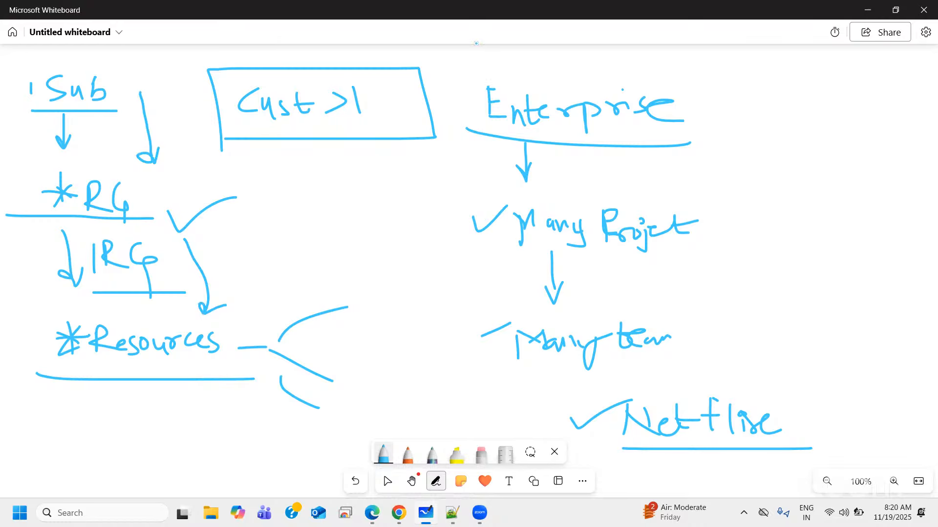
Step: Switch back to the Azure portal, return to its home page and open the Subscriptions list
{"action": "left_click", "coordinate": [372, 512]}
{"action": "left_click", "coordinate": [722, 113]}
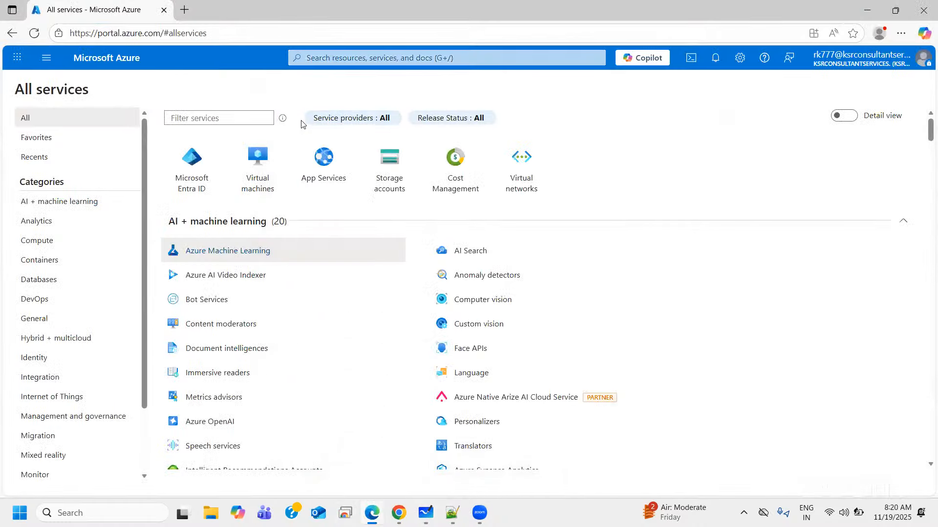
{"action": "left_click", "coordinate": [104, 60]}
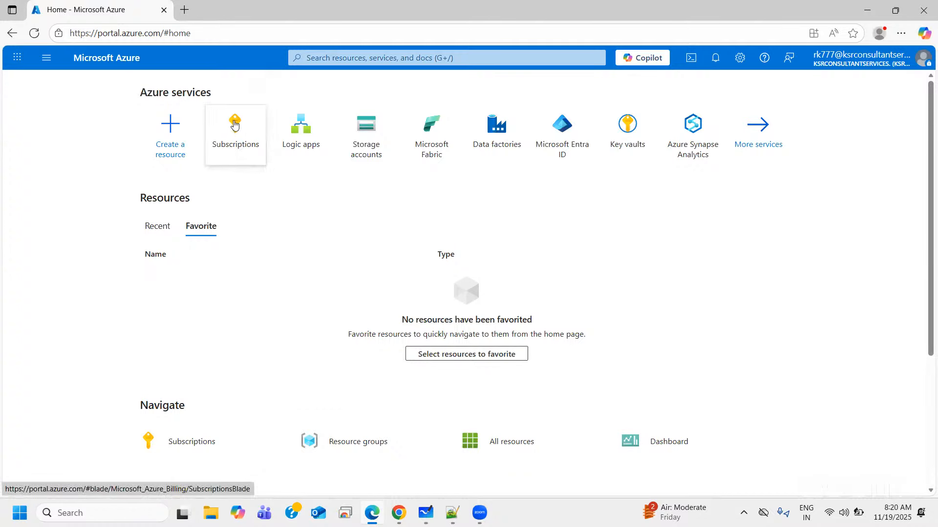
{"action": "mouse_move", "coordinate": [230, 145]}
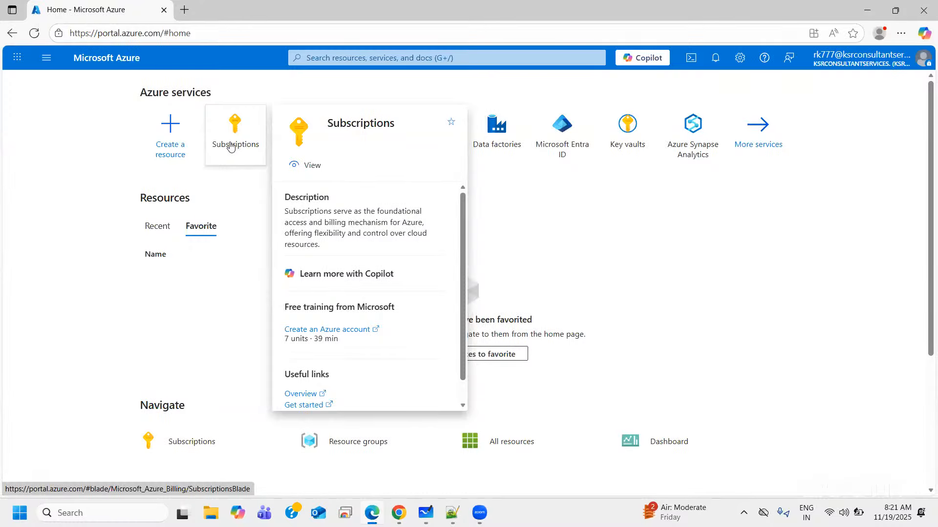
{"action": "left_click", "coordinate": [232, 146]}
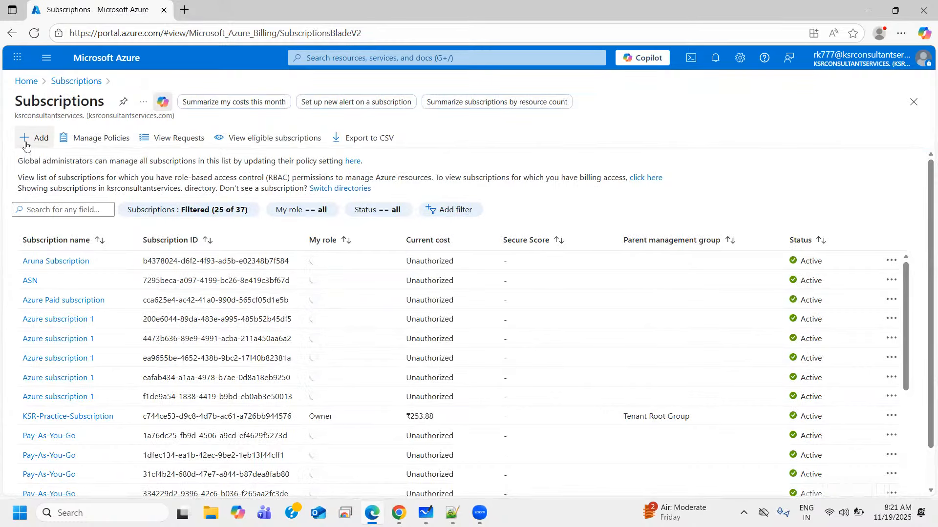
Step: Start a new subscription and examine its plan options, the Advanced settings and the Review + create summary
{"action": "left_click", "coordinate": [25, 142]}
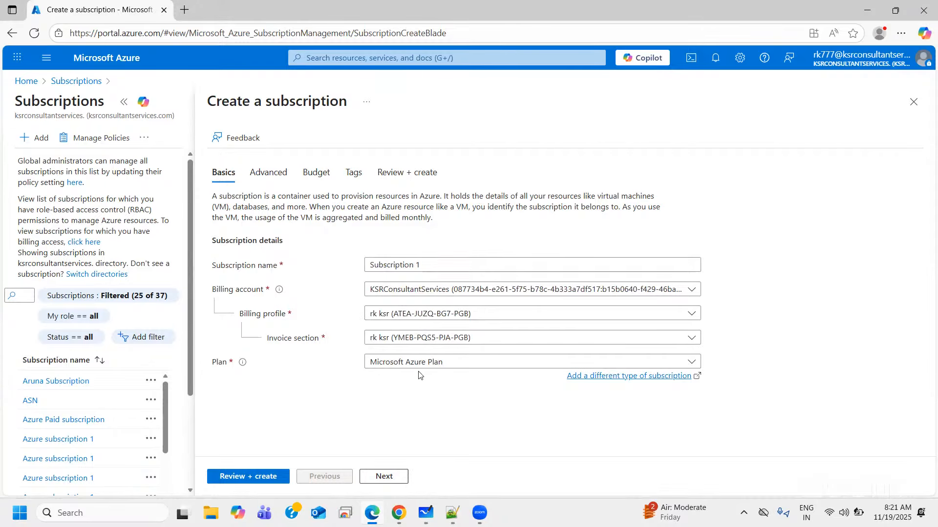
{"action": "left_click", "coordinate": [457, 365]}
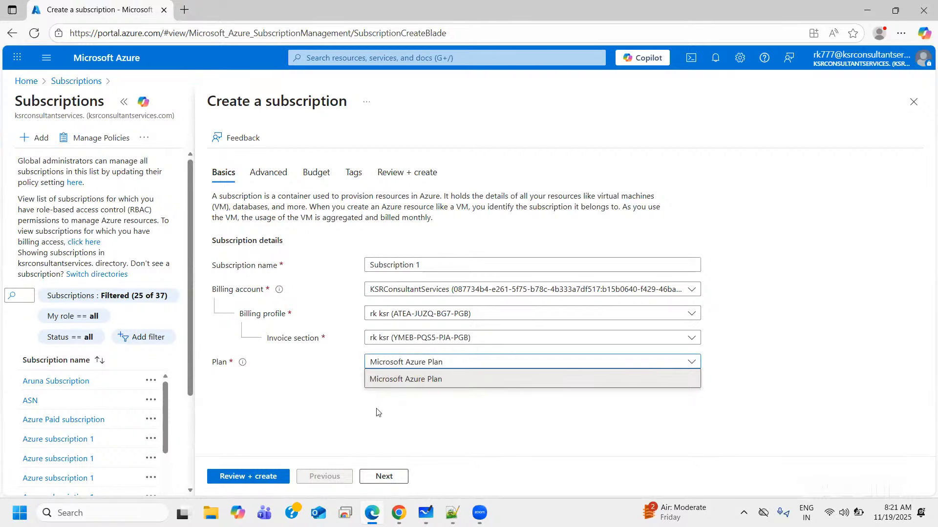
{"action": "left_click", "coordinate": [269, 175]}
{"action": "left_click", "coordinate": [316, 174]}
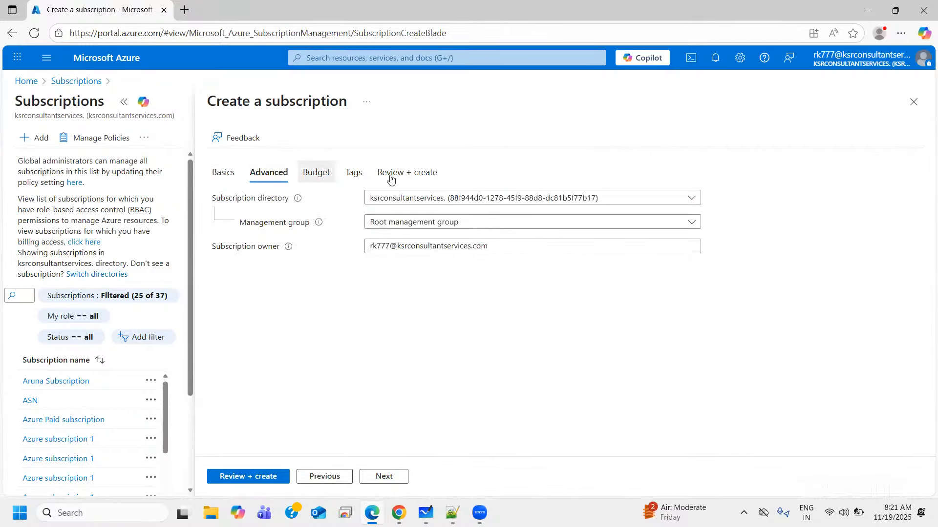
{"action": "left_click", "coordinate": [404, 177]}
{"action": "scroll", "coordinate": [480, 337], "scroll_direction": "down", "scroll_amount": 5}
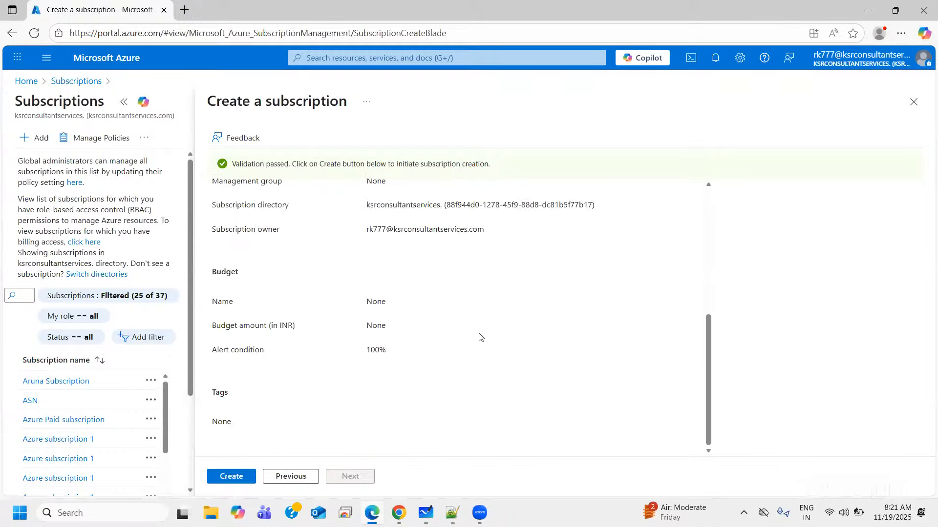
{"action": "scroll", "coordinate": [415, 199], "scroll_direction": "up", "scroll_amount": 5}
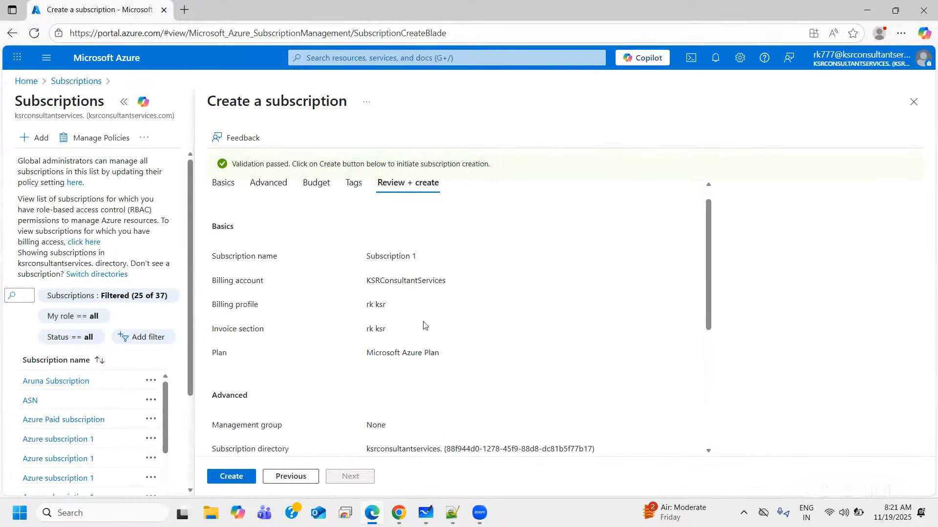
{"action": "scroll", "coordinate": [425, 325], "scroll_direction": "down", "scroll_amount": 5}
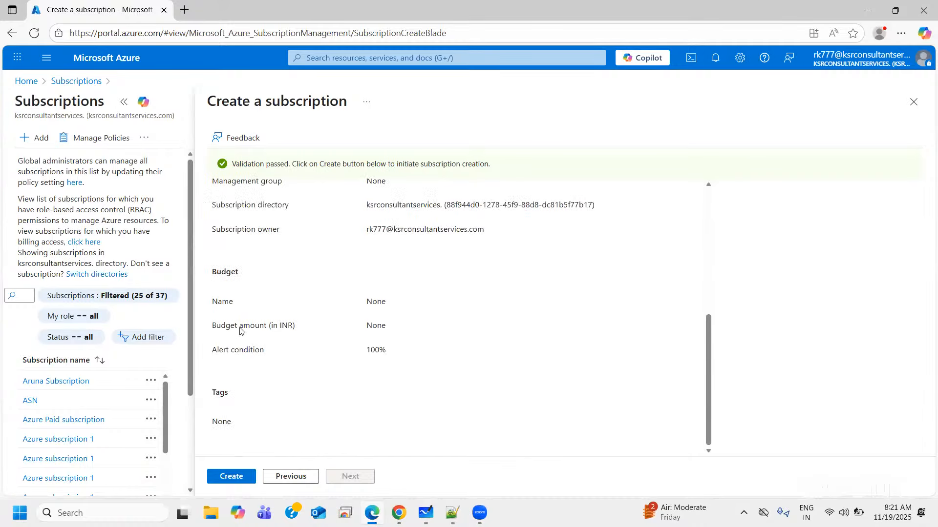
Step: Highlight the budget amount in the new subscription's summary, review the remaining details, return to Basics and close the form without creating it
{"action": "left_click_drag", "start_coordinate": [240, 329], "coordinate": [405, 334]}
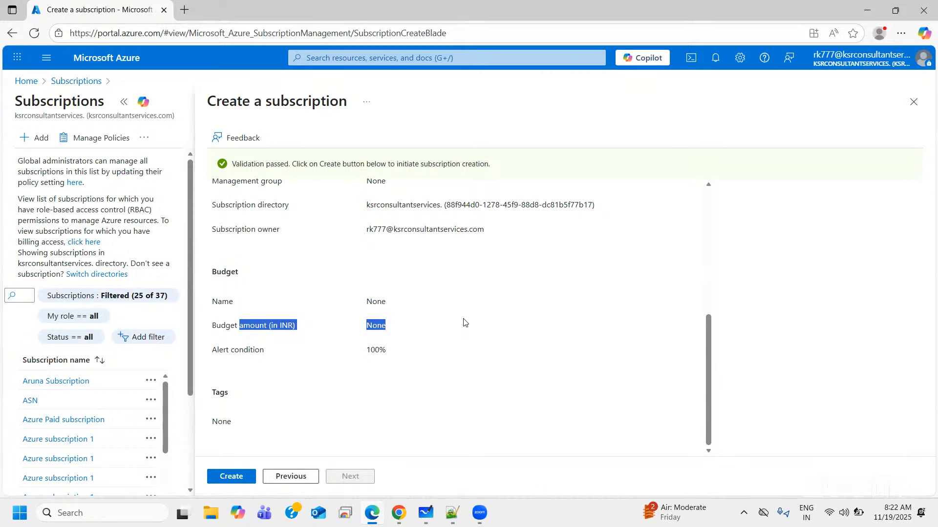
{"action": "scroll", "coordinate": [552, 333], "scroll_direction": "up", "scroll_amount": 4}
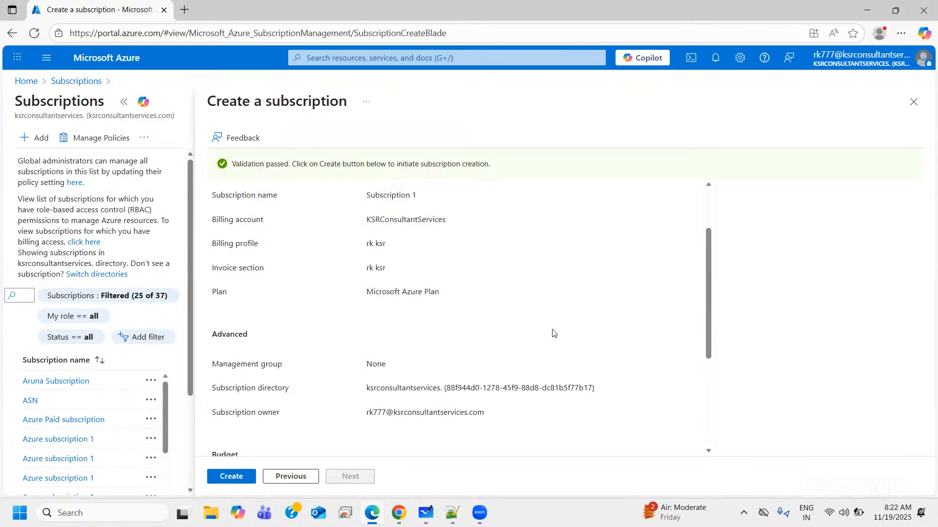
{"action": "scroll", "coordinate": [566, 349], "scroll_direction": "down", "scroll_amount": 4}
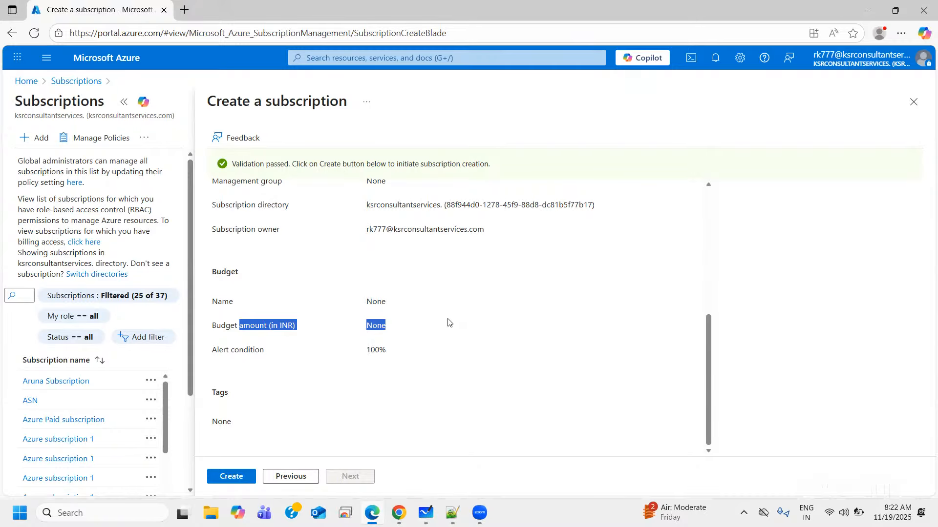
{"action": "scroll", "coordinate": [449, 322], "scroll_direction": "up", "scroll_amount": 5}
{"action": "left_click", "coordinate": [215, 201]}
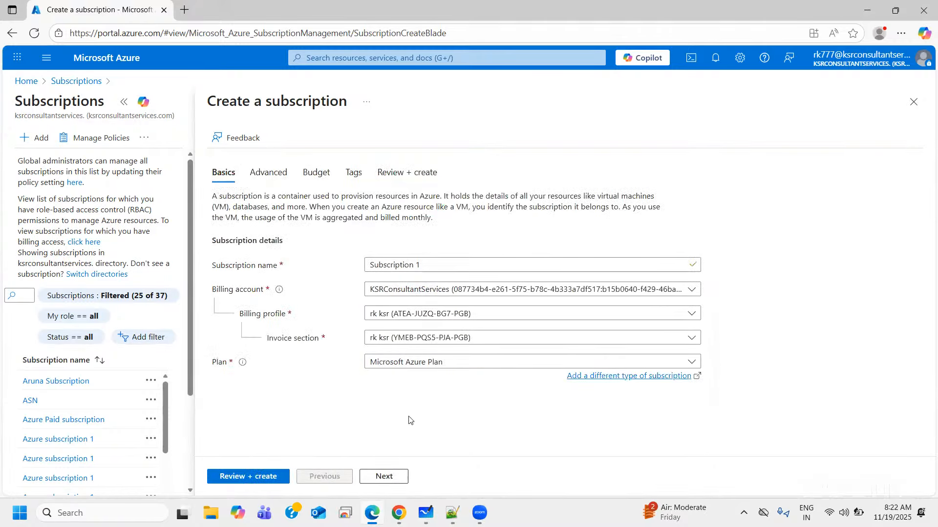
{"action": "left_click", "coordinate": [913, 102]}
Step: Open KSR-Practice-Subscription, hide the subscription list and collapse the Cost Management, Billing, Settings and Monitoring groups
{"action": "left_click", "coordinate": [70, 417]}
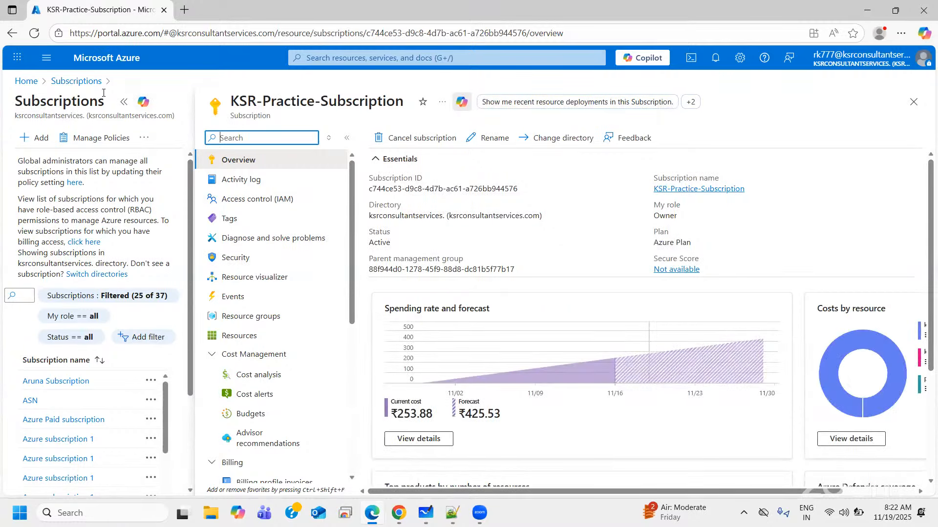
{"action": "left_click", "coordinate": [124, 101]}
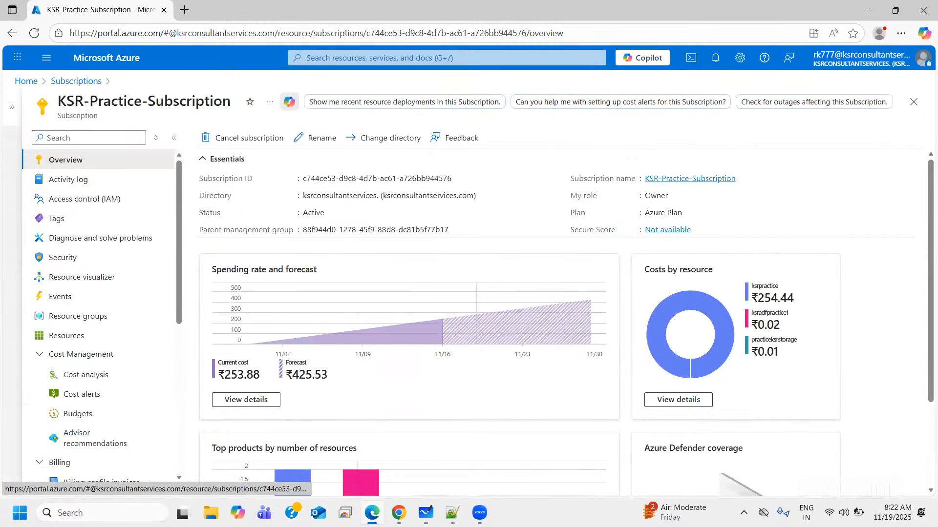
{"action": "left_click", "coordinate": [39, 354]}
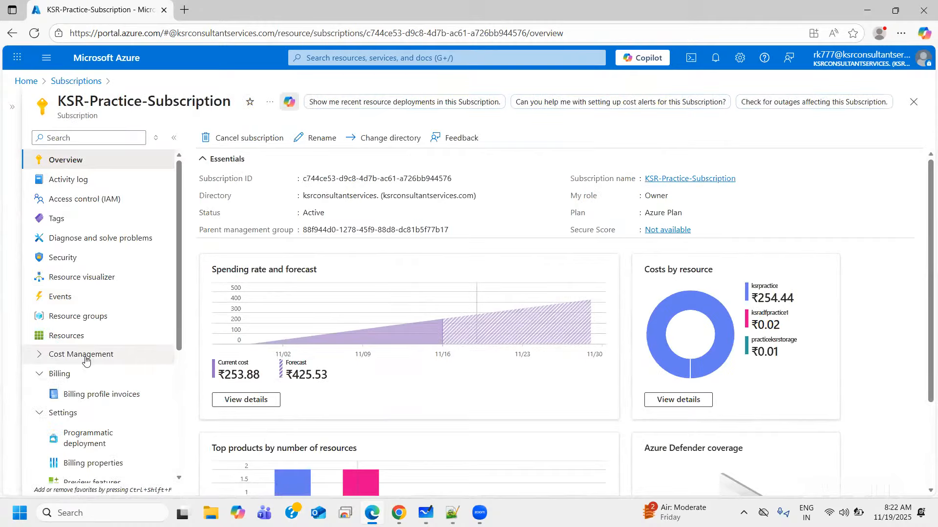
{"action": "left_click", "coordinate": [39, 374]}
{"action": "left_click", "coordinate": [61, 392]}
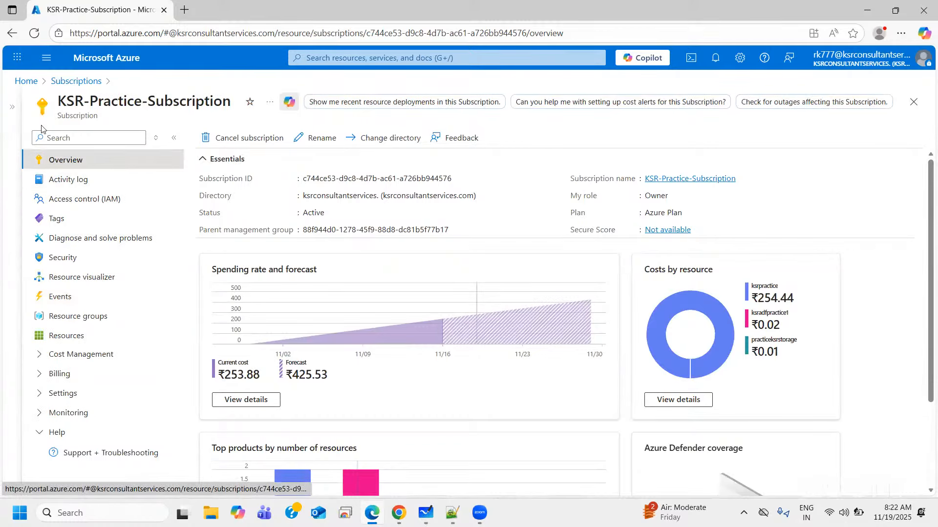
Step: Highlight the subscription ID, directory, status and plan in the subscription's Essentials, and clear the highlighting
{"action": "left_click_drag", "start_coordinate": [304, 178], "coordinate": [470, 182]}
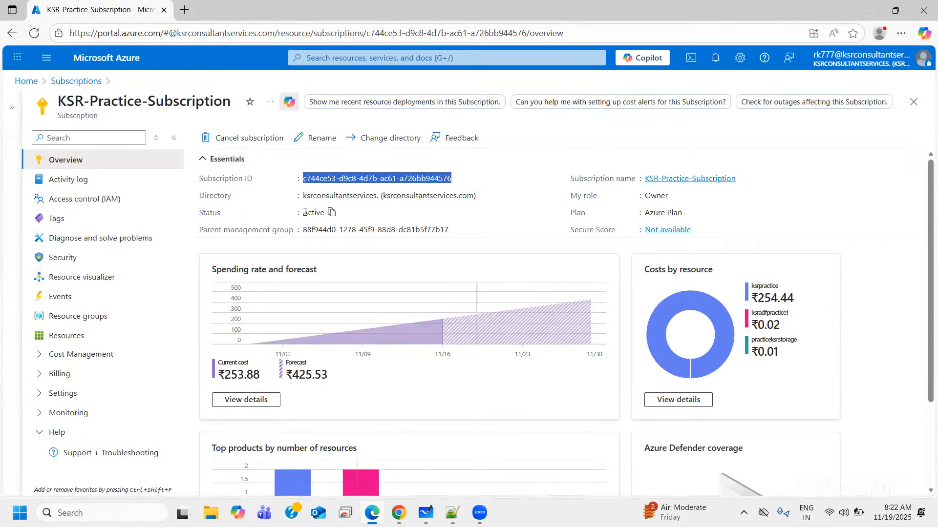
{"action": "left_click_drag", "start_coordinate": [304, 212], "coordinate": [470, 217]}
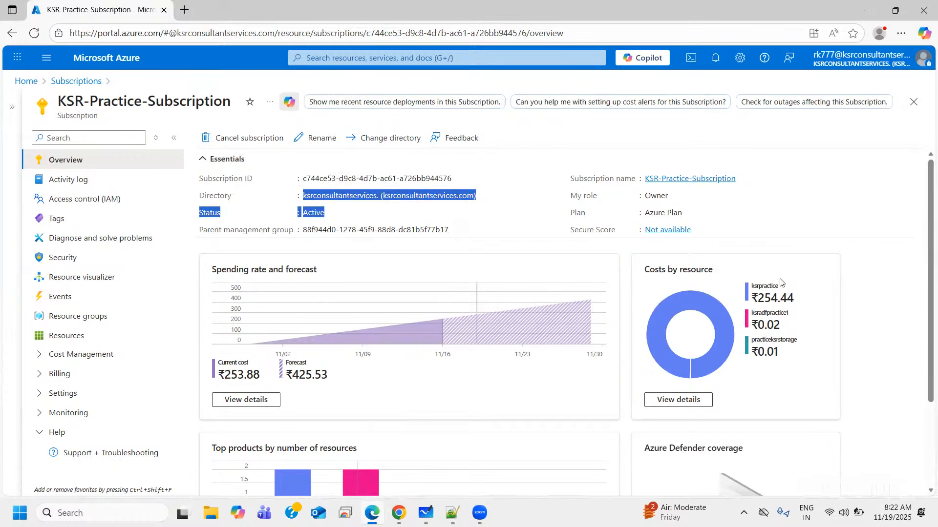
{"action": "left_click_drag", "start_coordinate": [642, 213], "coordinate": [796, 230]}
{"action": "left_click", "coordinate": [796, 230]}
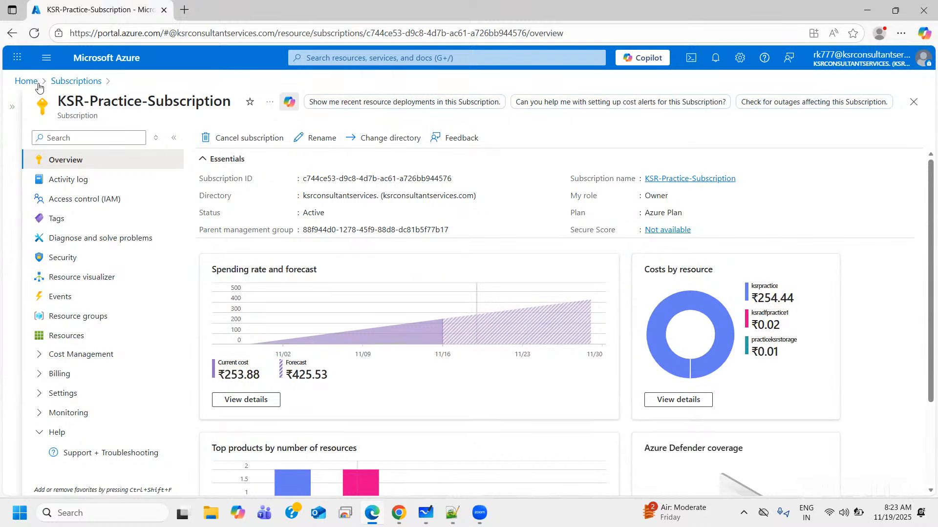
Step: Return to the Subscriptions list, open the last Pay-As-You-Go subscription, highlight its offer and examine the rest of its overview
{"action": "left_click", "coordinate": [57, 84]}
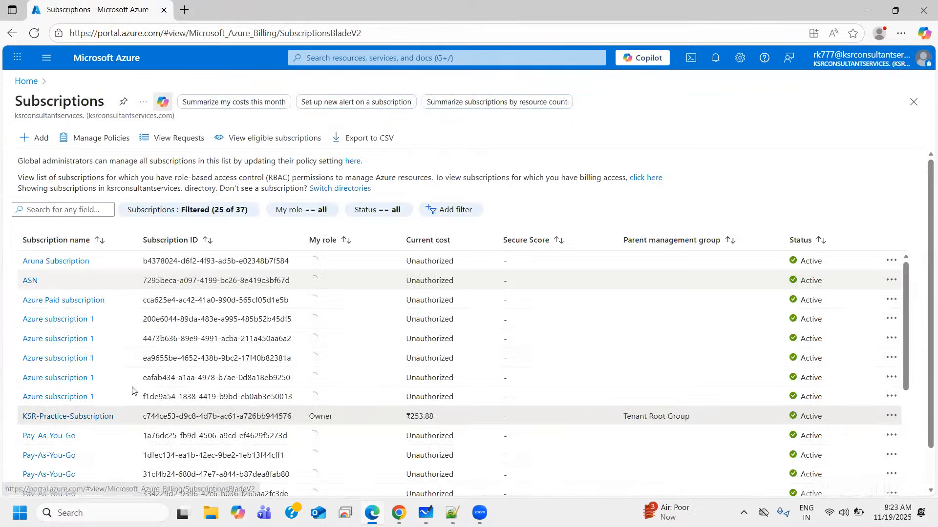
{"action": "scroll", "coordinate": [344, 415], "scroll_direction": "down", "scroll_amount": 3}
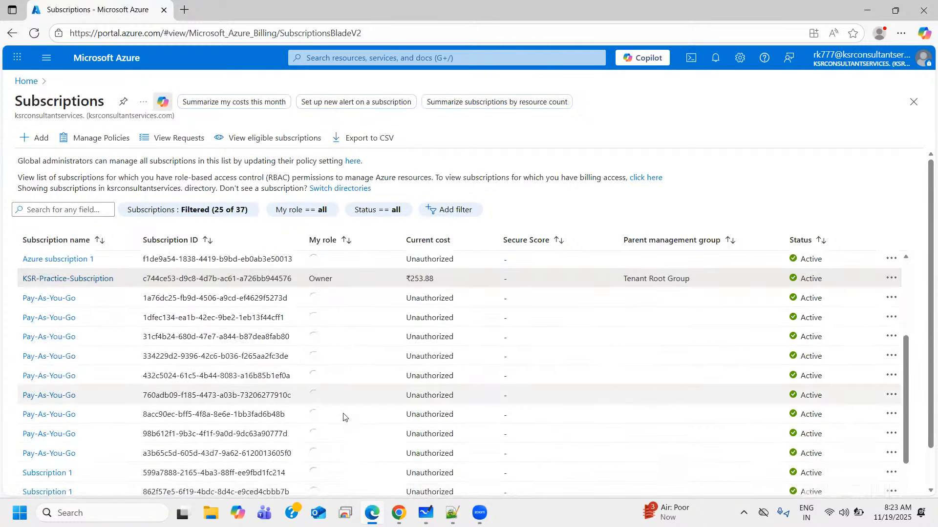
{"action": "scroll", "coordinate": [344, 414], "scroll_direction": "down", "scroll_amount": 1}
{"action": "left_click", "coordinate": [93, 380]}
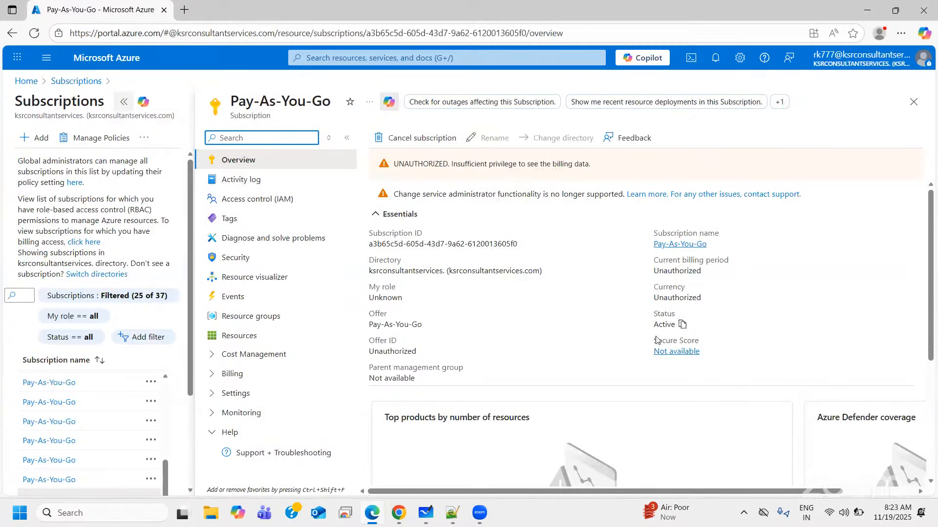
{"action": "left_click_drag", "start_coordinate": [369, 324], "coordinate": [425, 329]}
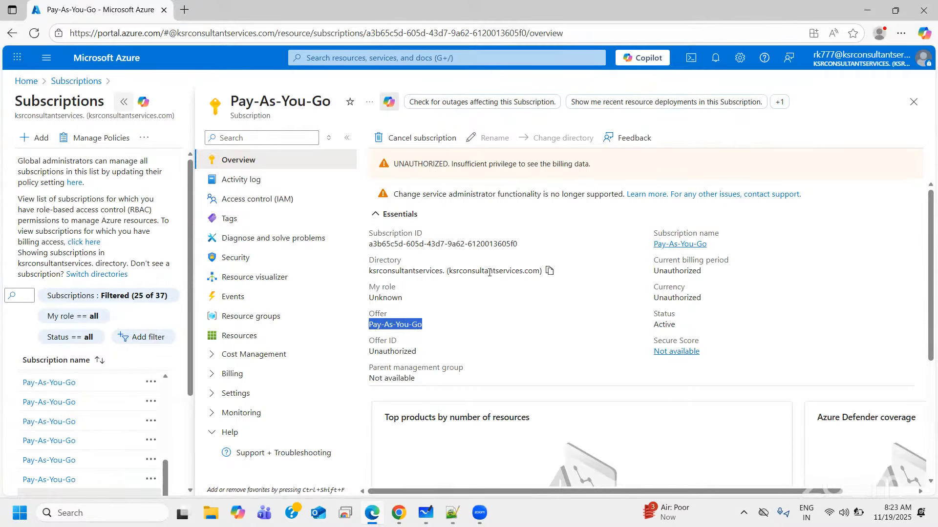
{"action": "scroll", "coordinate": [489, 272], "scroll_direction": "down", "scroll_amount": 3}
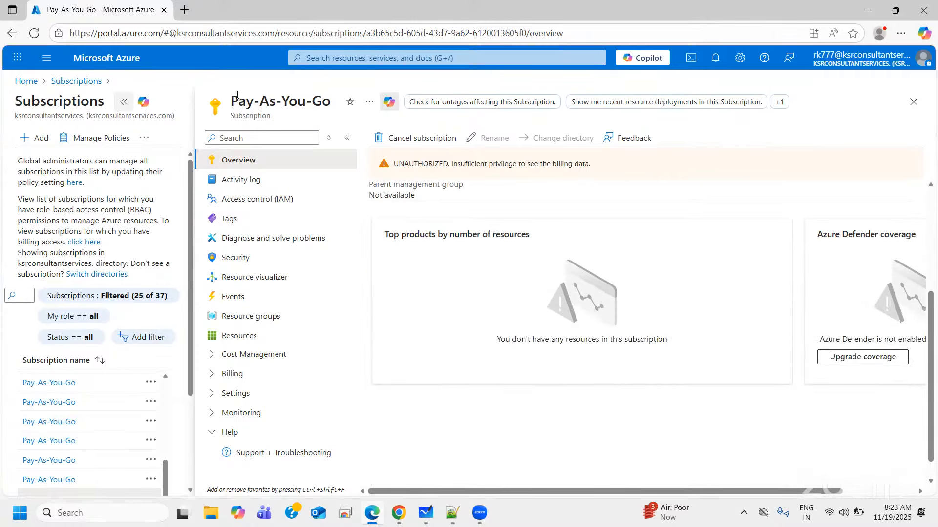
Step: Return to the Subscriptions list, open the first subscription named Subscription 1 and examine its overview
{"action": "left_click", "coordinate": [62, 84]}
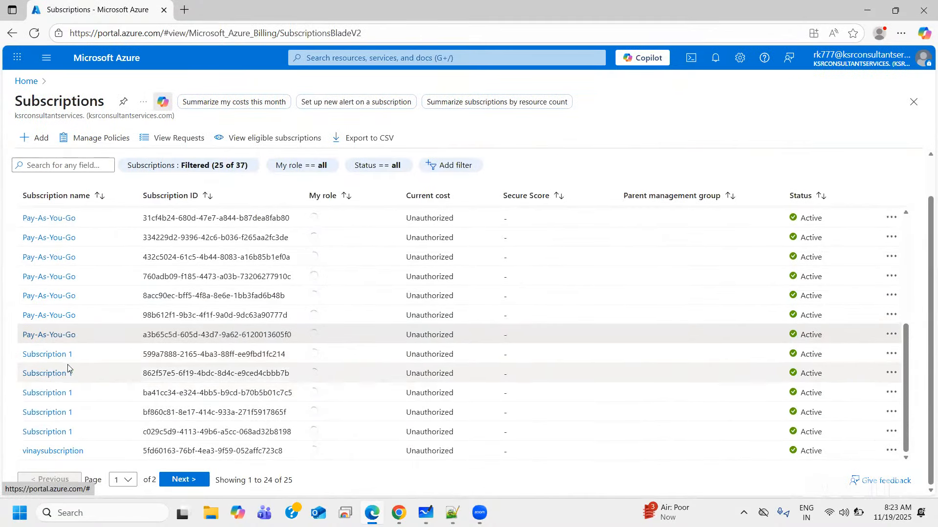
{"action": "left_click", "coordinate": [53, 355]}
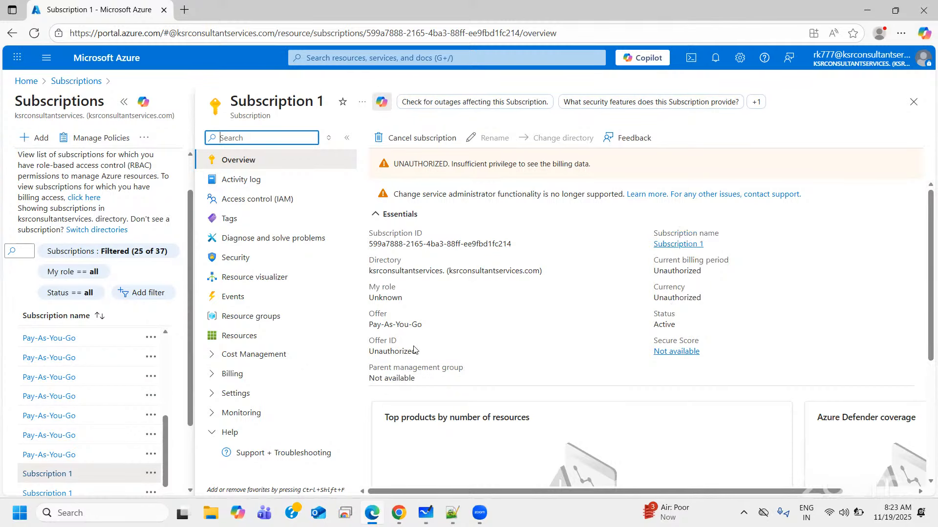
{"action": "scroll", "coordinate": [511, 348], "scroll_direction": "down", "scroll_amount": 4}
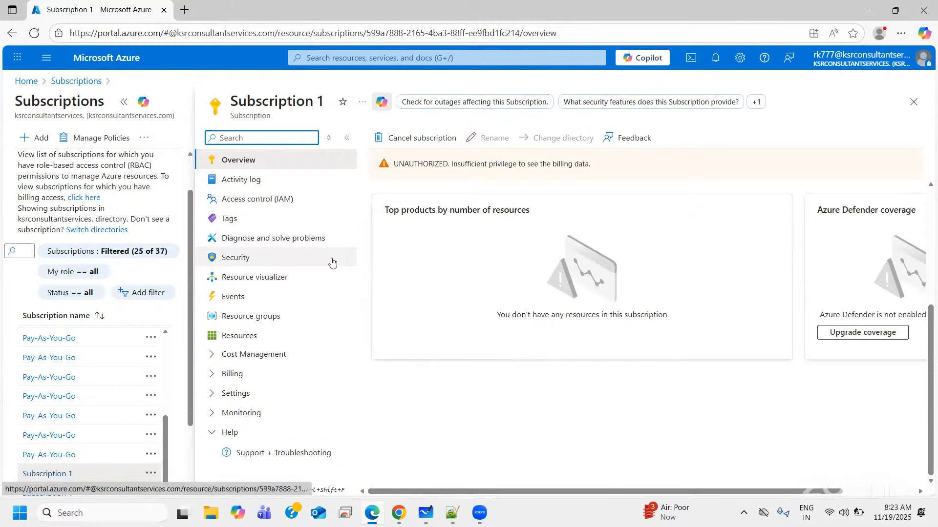
{"action": "scroll", "coordinate": [583, 307], "scroll_direction": "up", "scroll_amount": 4}
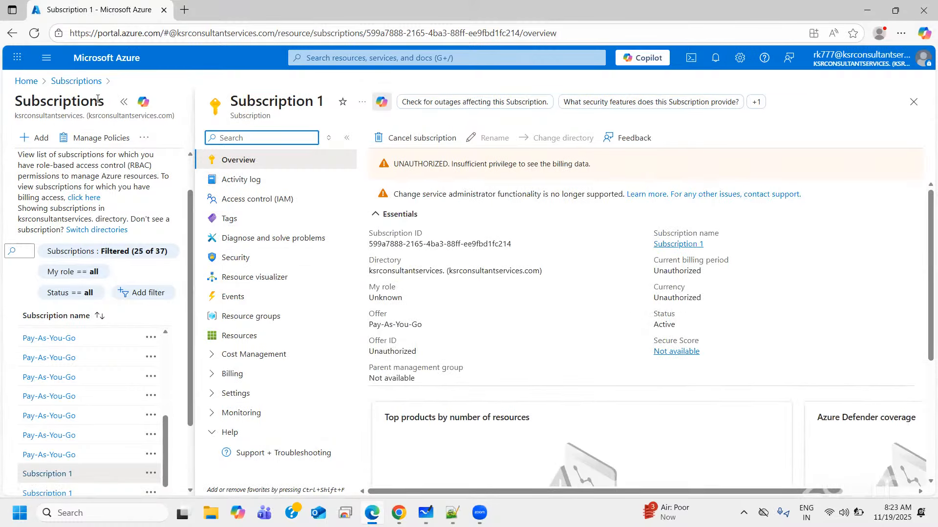
Step: Return to the Subscriptions list and reopen KSR-Practice-Subscription
{"action": "left_click", "coordinate": [89, 85]}
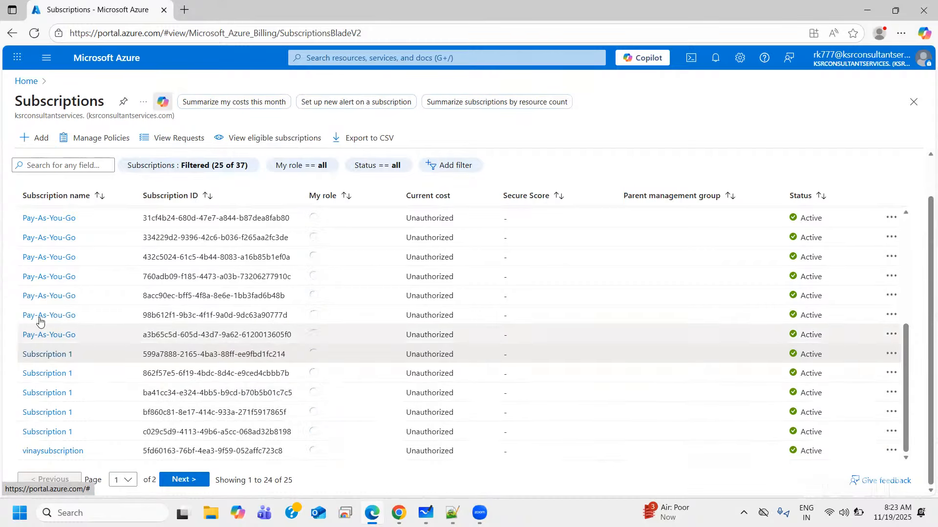
{"action": "scroll", "coordinate": [69, 308], "scroll_direction": "up", "scroll_amount": 3}
{"action": "left_click", "coordinate": [67, 342]}
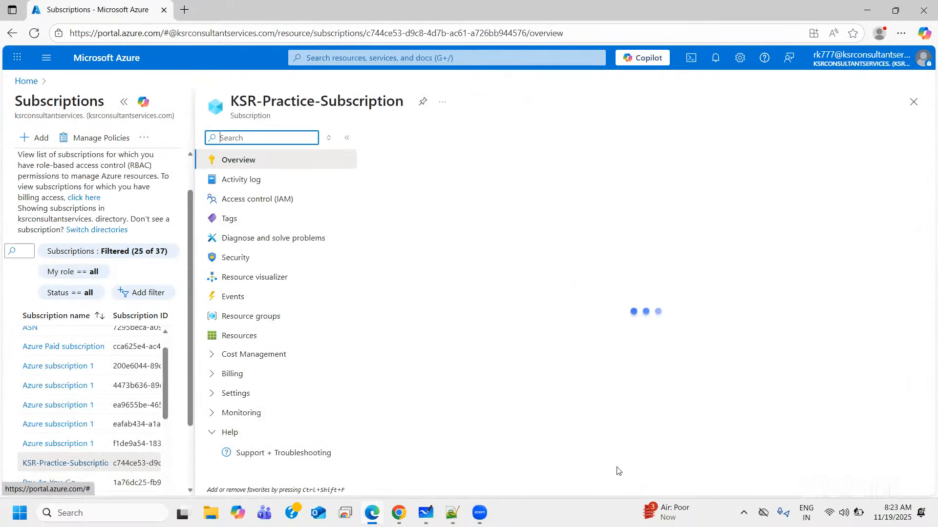
Step: Examine the spending forecast, costs by resource and top products in the KSR-Practice-Subscription overview
{"action": "left_click", "coordinate": [144, 101]}
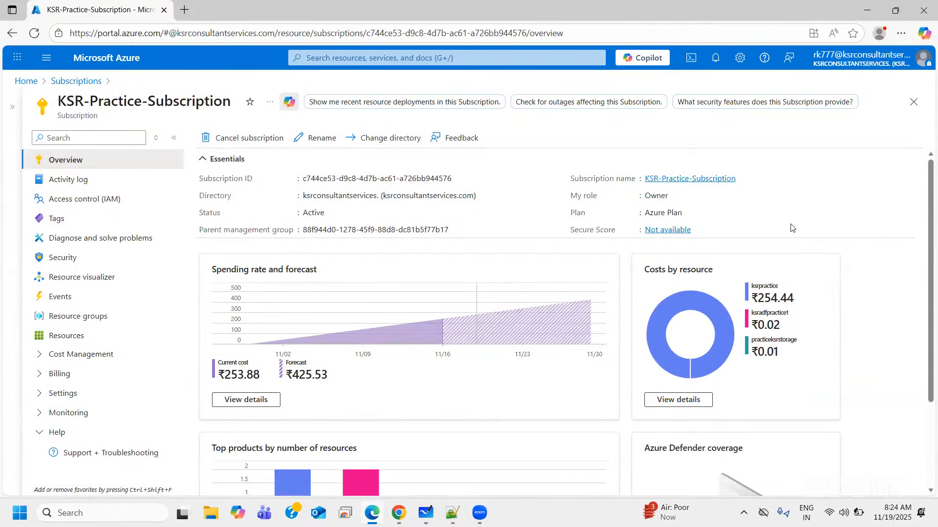
{"action": "scroll", "coordinate": [875, 326], "scroll_direction": "down", "scroll_amount": 3}
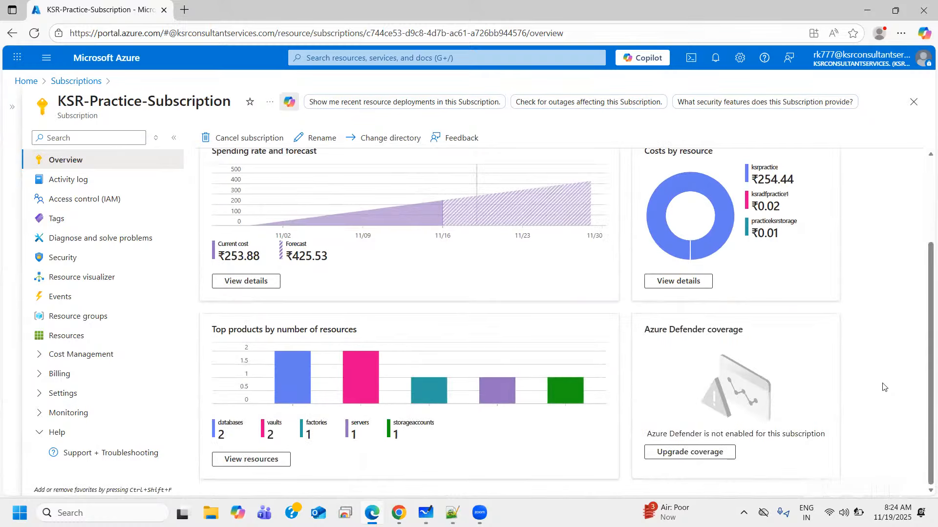
{"action": "scroll", "coordinate": [840, 332], "scroll_direction": "up", "scroll_amount": 3}
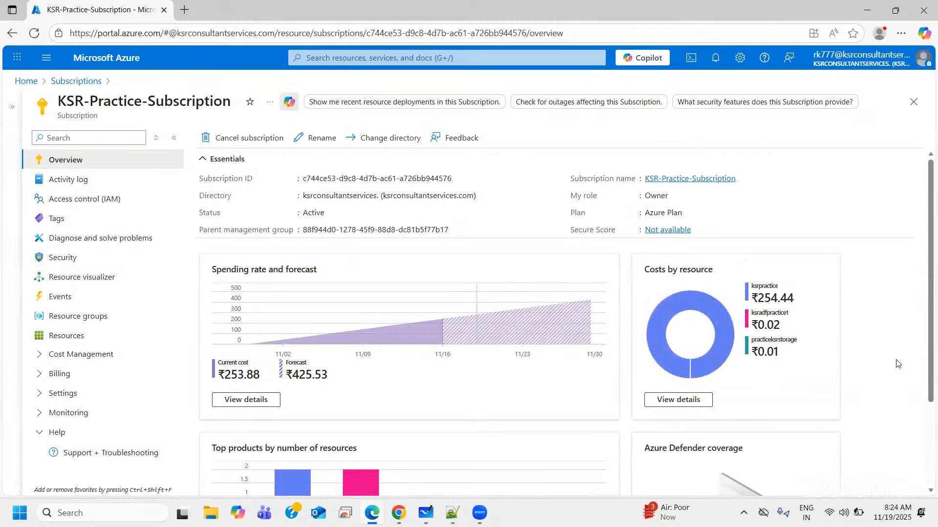
{"action": "scroll", "coordinate": [896, 366], "scroll_direction": "down", "scroll_amount": 3}
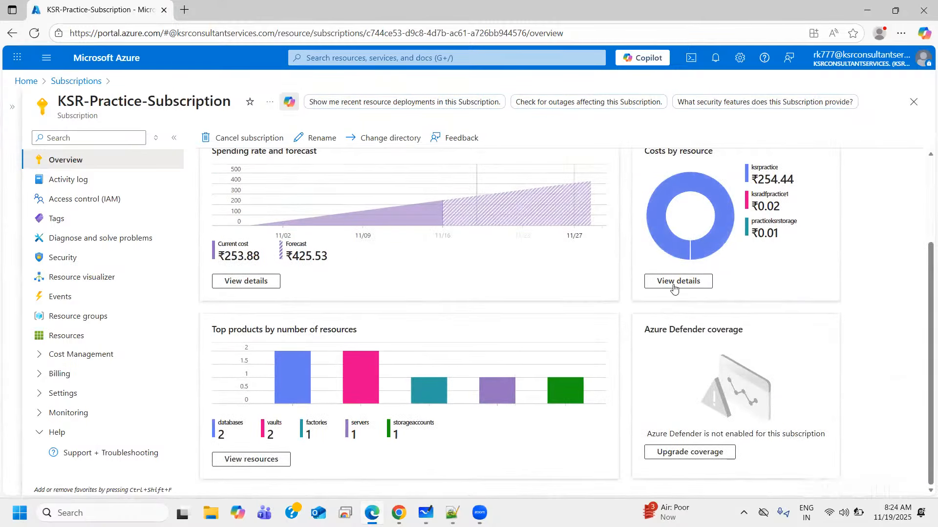
{"action": "mouse_move", "coordinate": [667, 250]}
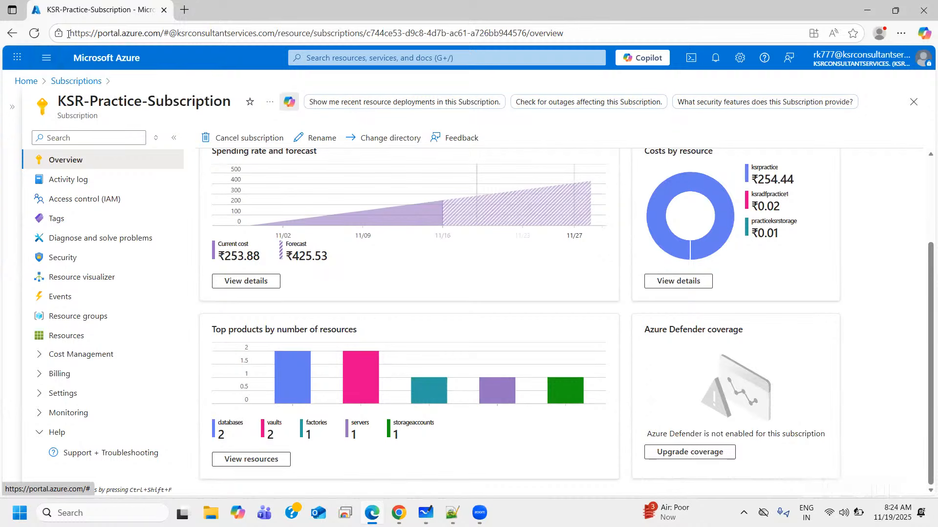
Step: Open the All services page from the portal menu in a new browser tab and switch to that tab
{"action": "left_click", "coordinate": [46, 59]}
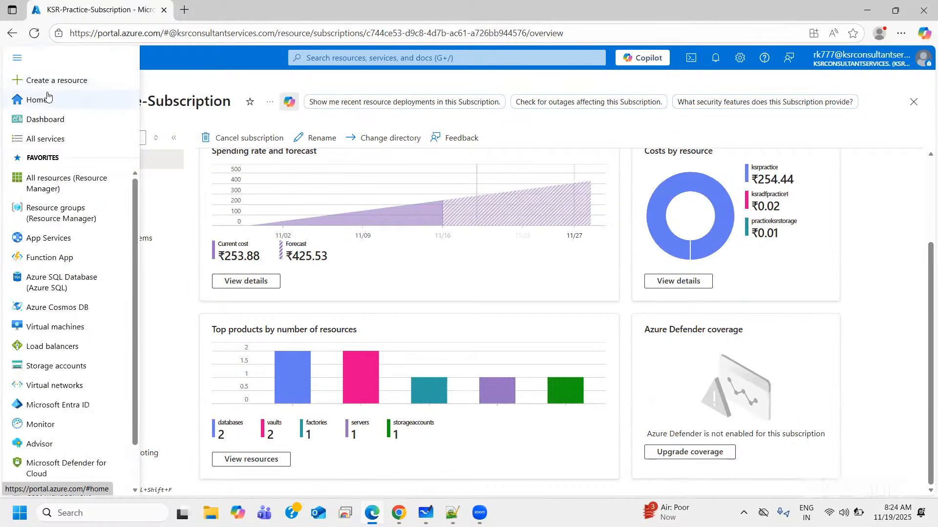
{"action": "right_click", "coordinate": [45, 140]}
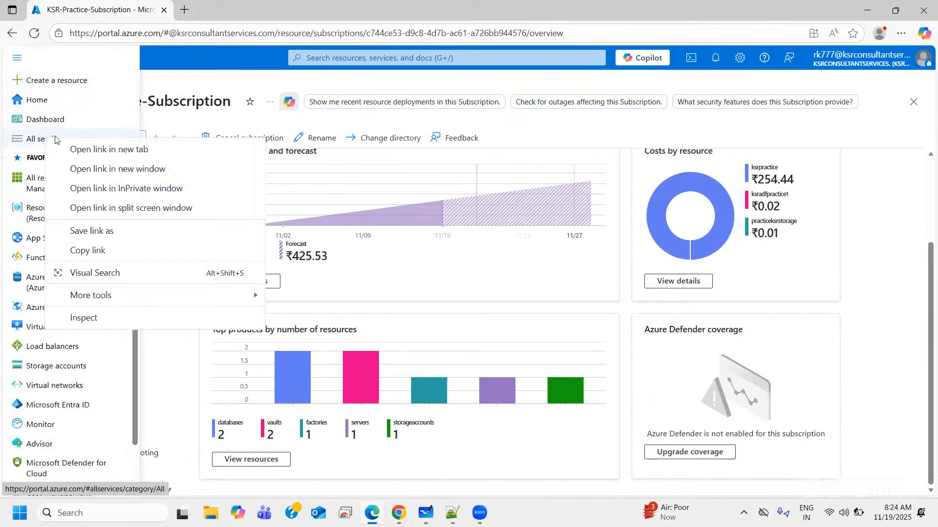
{"action": "left_click", "coordinate": [59, 149]}
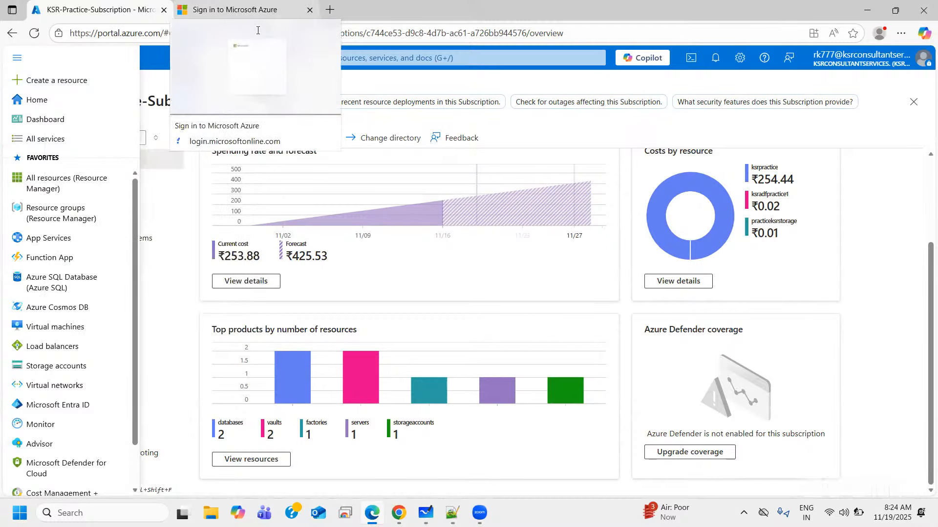
{"action": "left_click", "coordinate": [225, 10]}
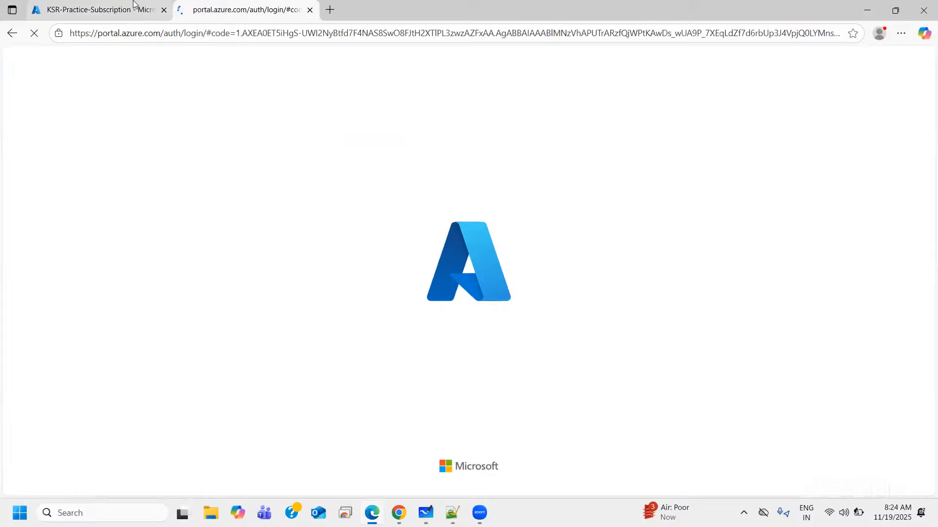
{"action": "left_click", "coordinate": [122, 4]}
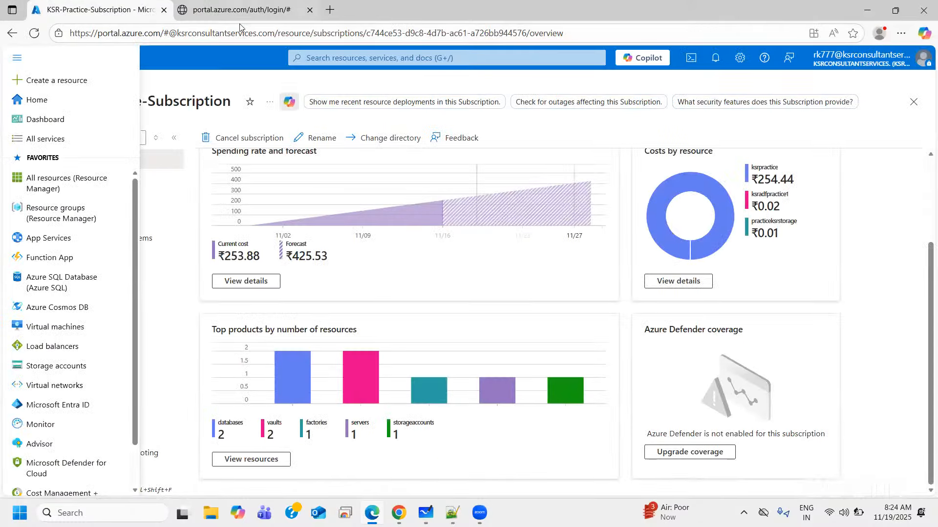
{"action": "left_click", "coordinate": [239, 12]}
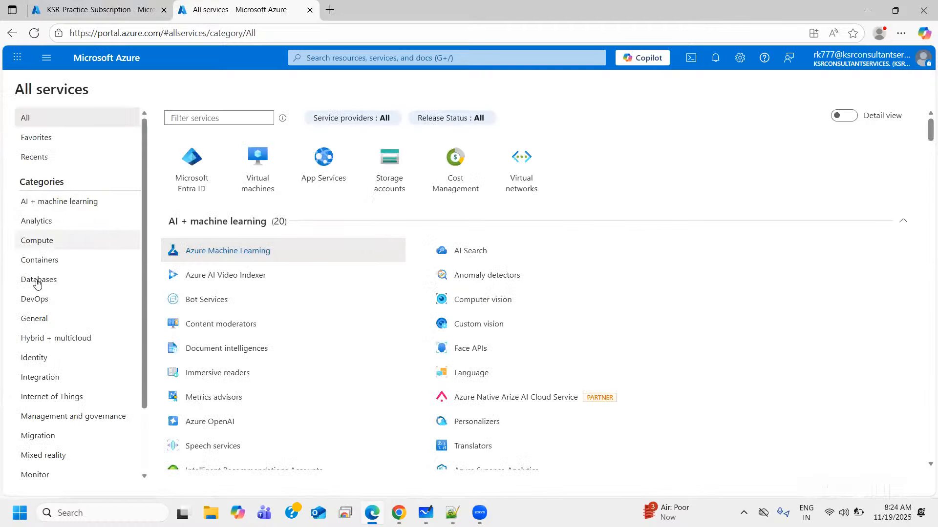
Step: Open the Databases category in All services and examine its list of database services
{"action": "scroll", "coordinate": [34, 322], "scroll_direction": "down", "scroll_amount": 2}
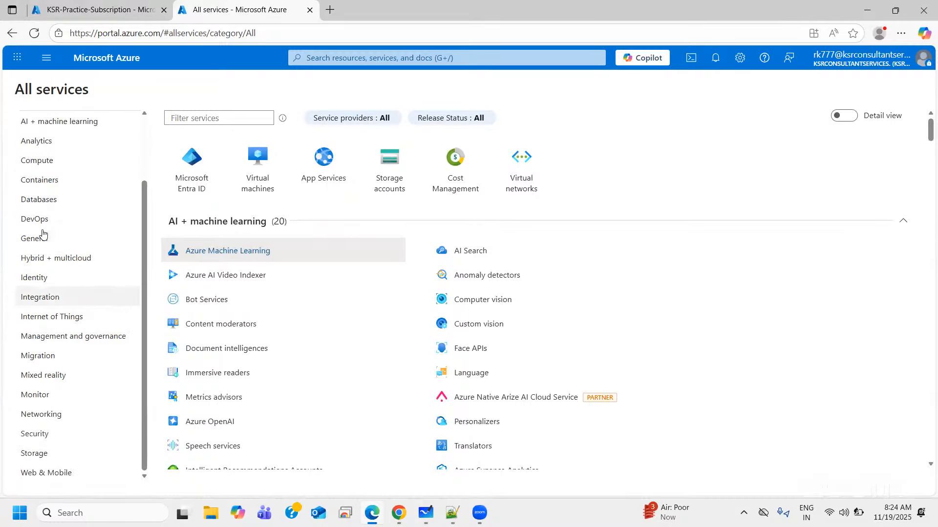
{"action": "left_click", "coordinate": [42, 199]}
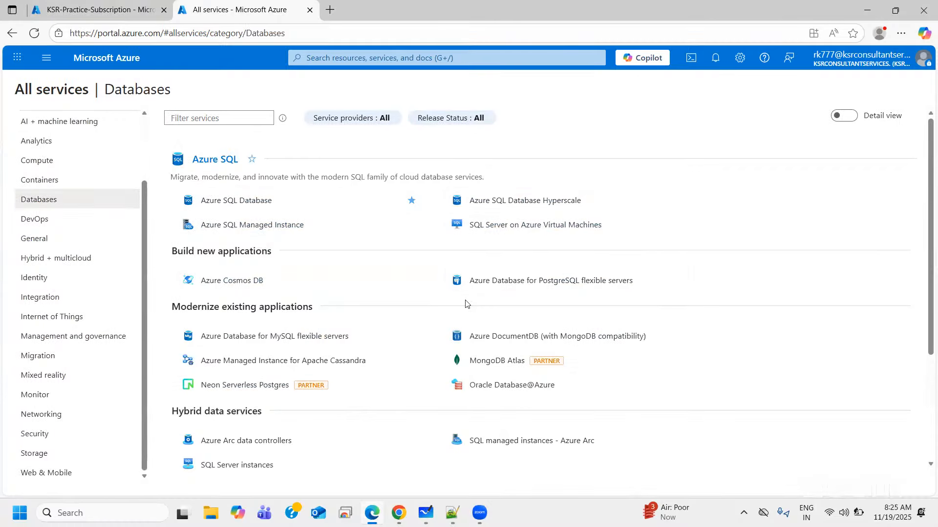
{"action": "scroll", "coordinate": [462, 316], "scroll_direction": "down", "scroll_amount": 3}
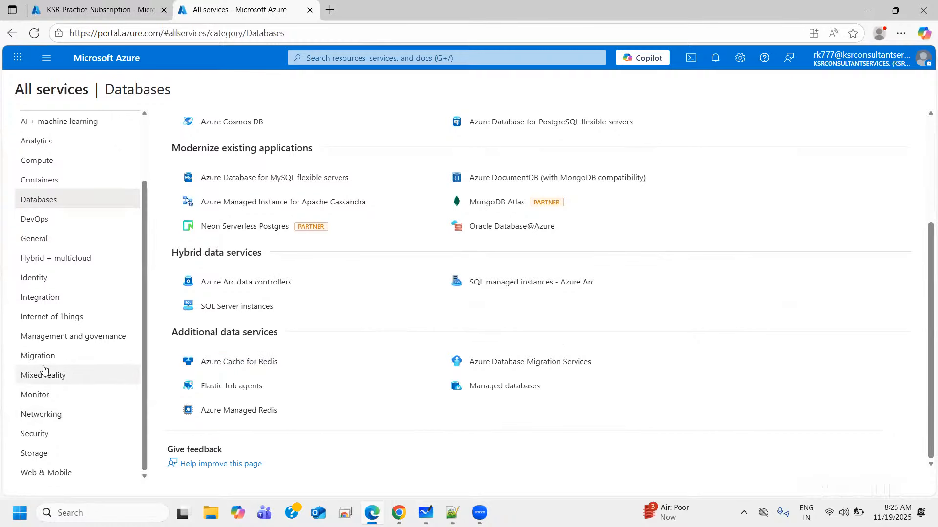
Step: Show the services of the Security category and look through the list of service categories
{"action": "left_click", "coordinate": [44, 438]}
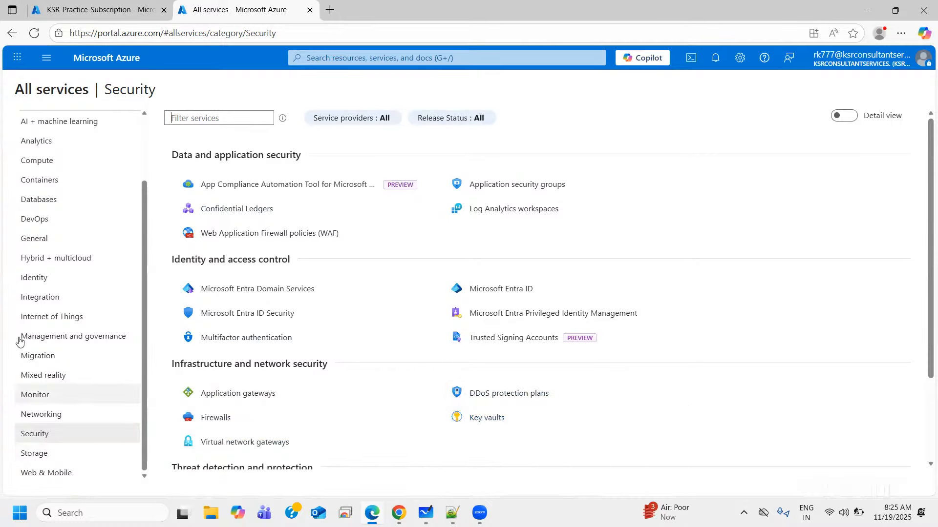
{"action": "scroll", "coordinate": [52, 371], "scroll_direction": "up", "scroll_amount": 3}
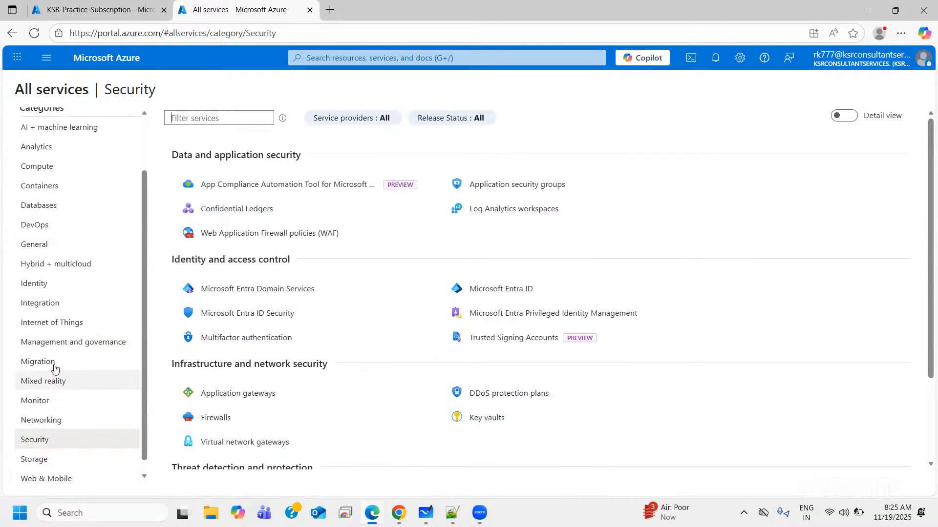
{"action": "scroll", "coordinate": [69, 324], "scroll_direction": "down", "scroll_amount": 3}
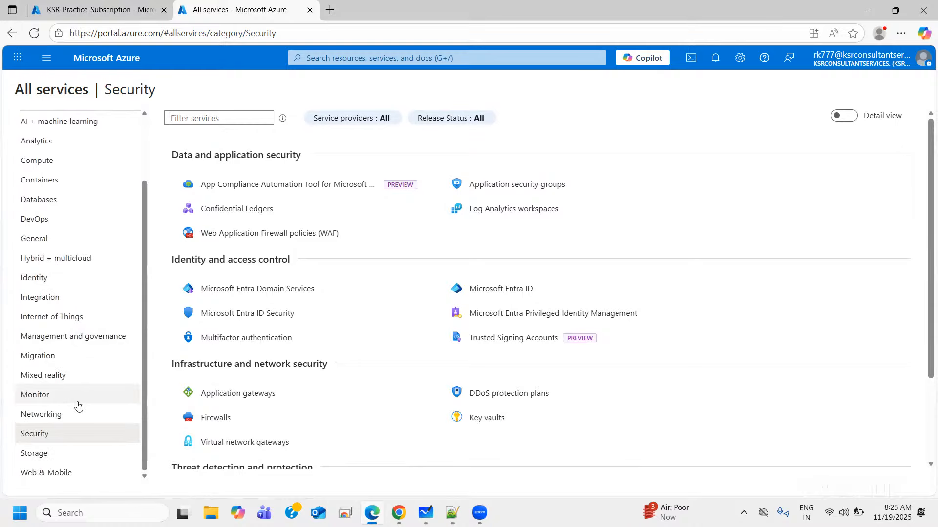
{"action": "scroll", "coordinate": [78, 408], "scroll_direction": "up", "scroll_amount": 3}
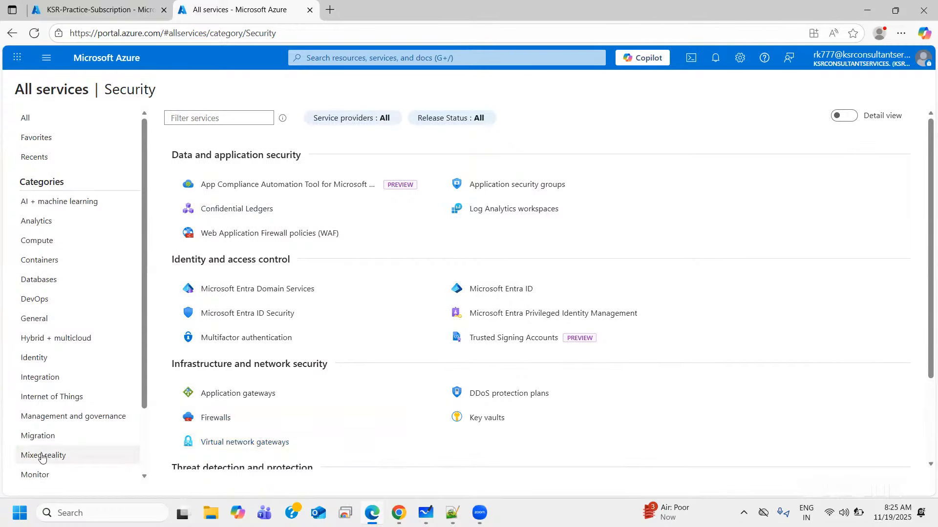
Step: View the services in the Identity category, followed by those in the Containers category
{"action": "left_click", "coordinate": [30, 359]}
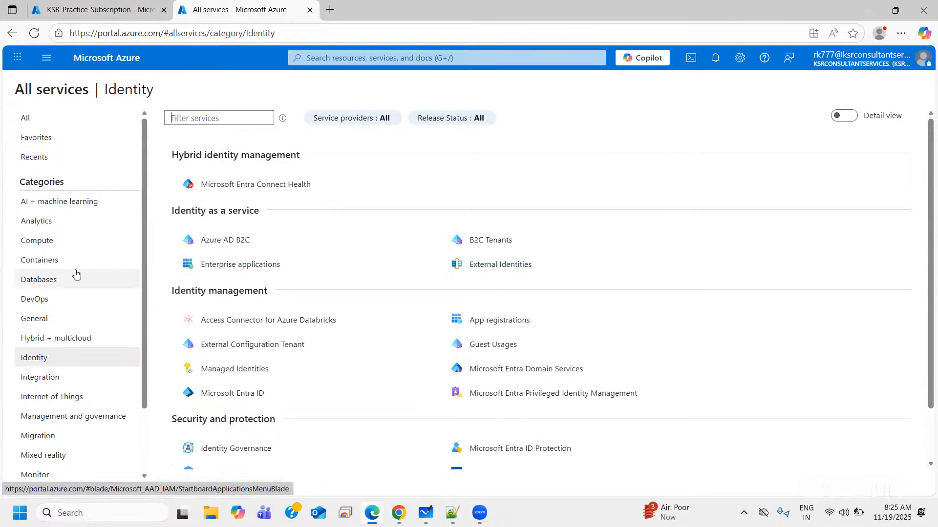
{"action": "left_click", "coordinate": [39, 259]}
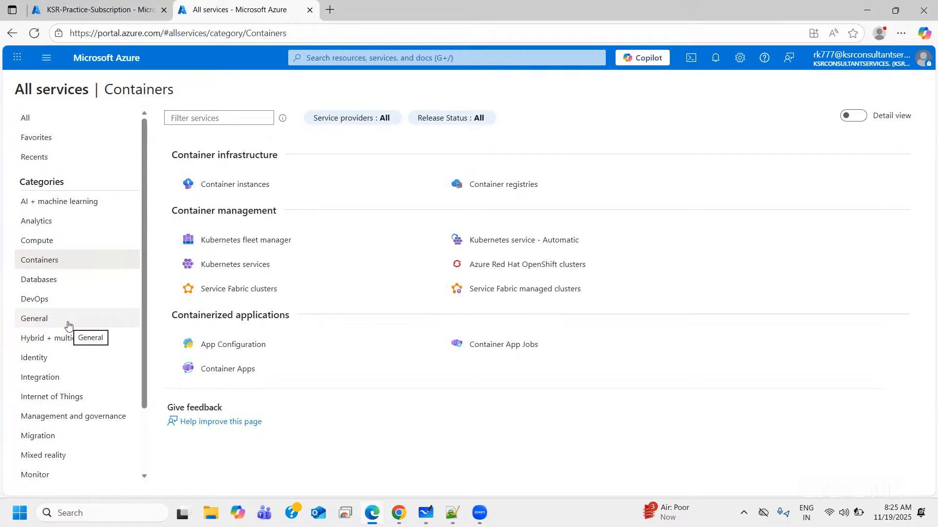
{"action": "scroll", "coordinate": [68, 326], "scroll_direction": "down", "scroll_amount": 3}
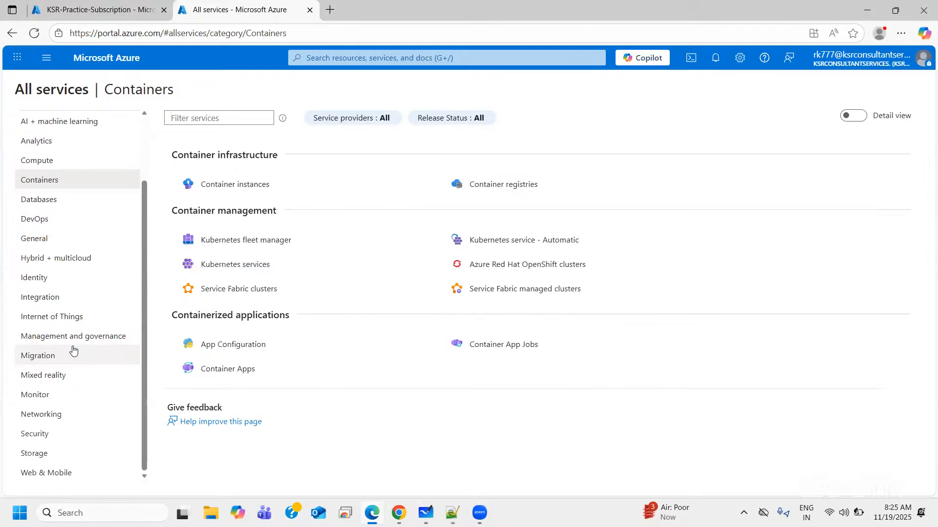
{"action": "scroll", "coordinate": [73, 350], "scroll_direction": "up", "scroll_amount": 3}
{"action": "scroll", "coordinate": [73, 349], "scroll_direction": "down", "scroll_amount": 3}
{"action": "scroll", "coordinate": [75, 337], "scroll_direction": "up", "scroll_amount": 3}
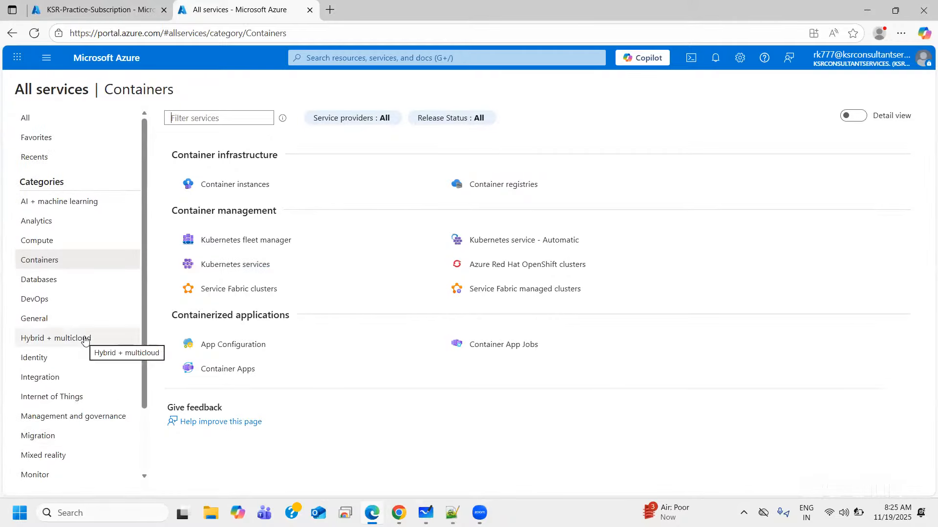
Step: Return to the KSR-Practice-Subscription browser tab and open the subscription's Access control (IAM) page
{"action": "left_click", "coordinate": [94, 11]}
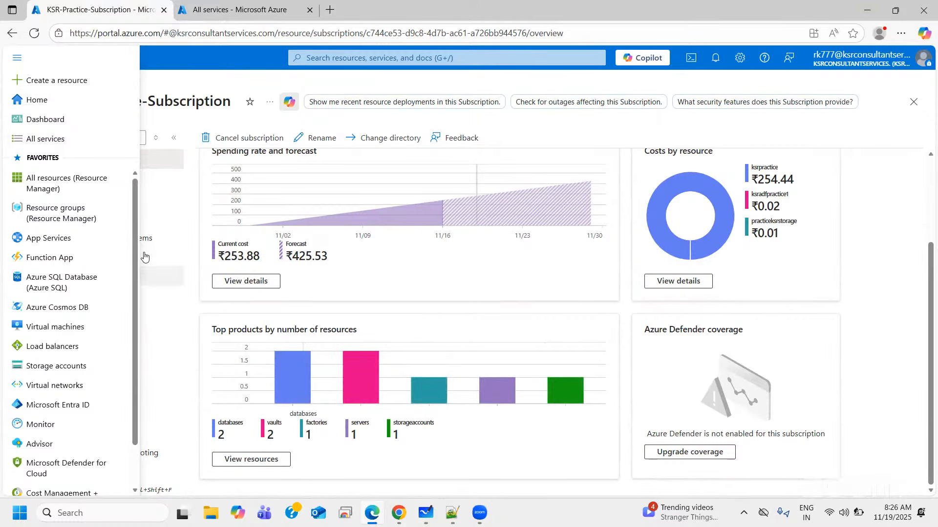
{"action": "left_click", "coordinate": [18, 59]}
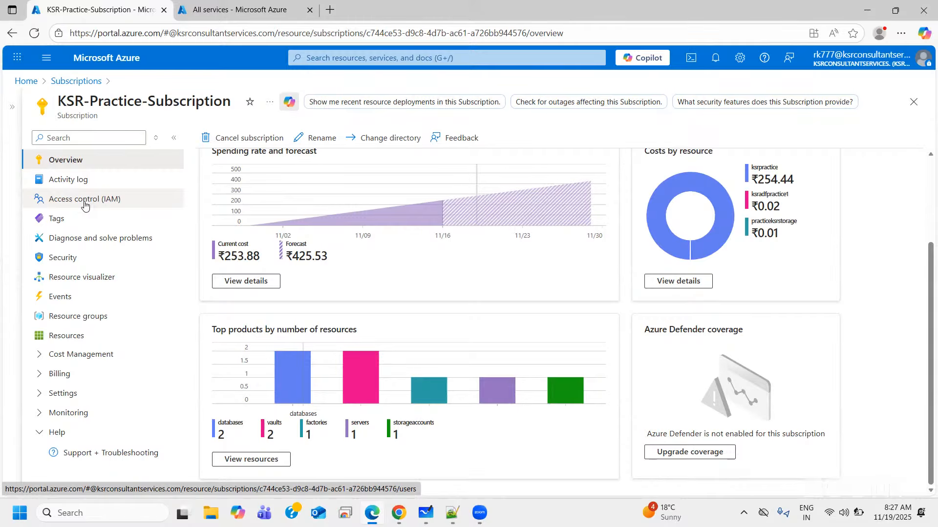
{"action": "left_click", "coordinate": [84, 205]}
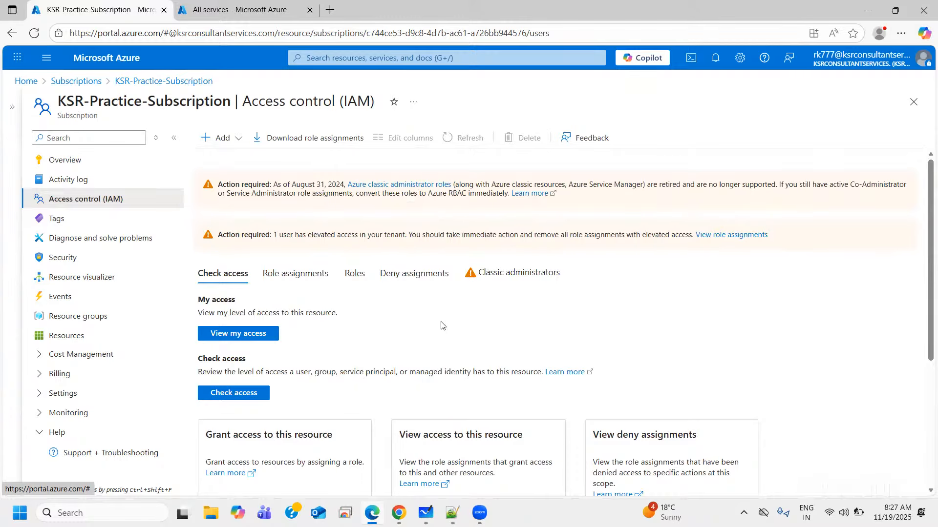
Step: Highlight part of the "Grant access to this resource" heading, and check the signed-in account's own role assignments on the subscription
{"action": "scroll", "coordinate": [439, 325], "scroll_direction": "down", "scroll_amount": 3}
{"action": "scroll", "coordinate": [362, 336], "scroll_direction": "up", "scroll_amount": 1}
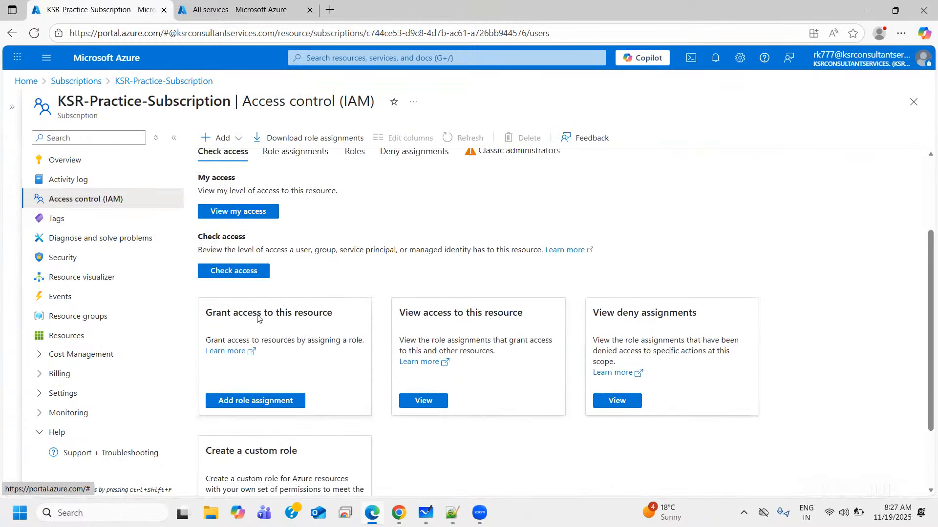
{"action": "left_click_drag", "start_coordinate": [257, 318], "coordinate": [377, 317]}
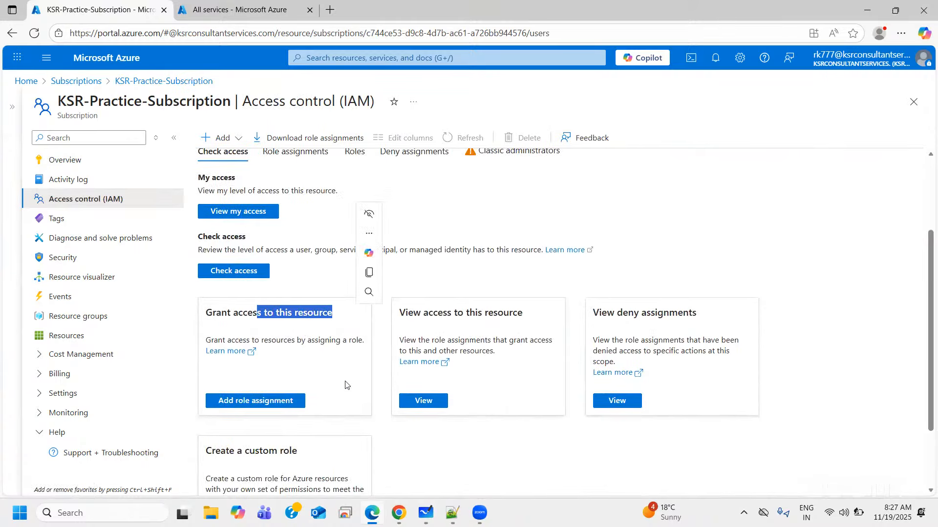
{"action": "scroll", "coordinate": [347, 383], "scroll_direction": "up", "scroll_amount": 2}
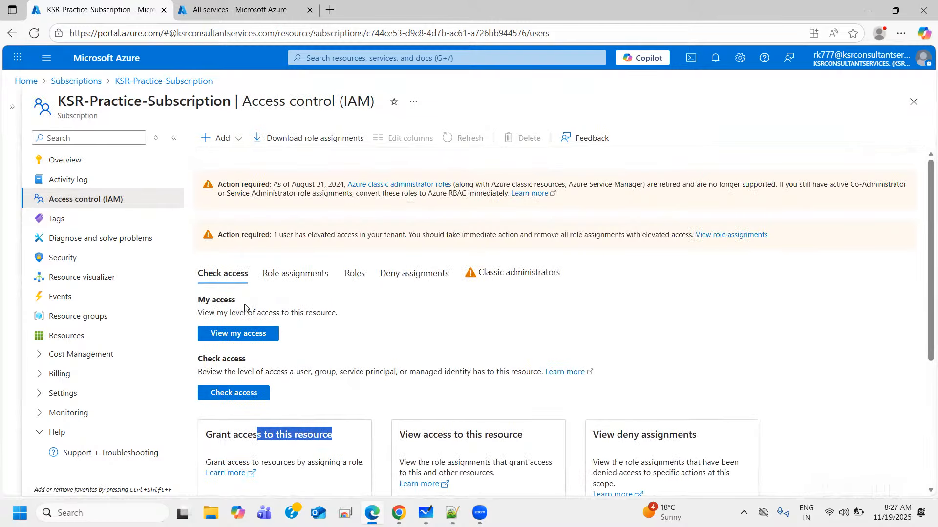
{"action": "left_click", "coordinate": [231, 337]}
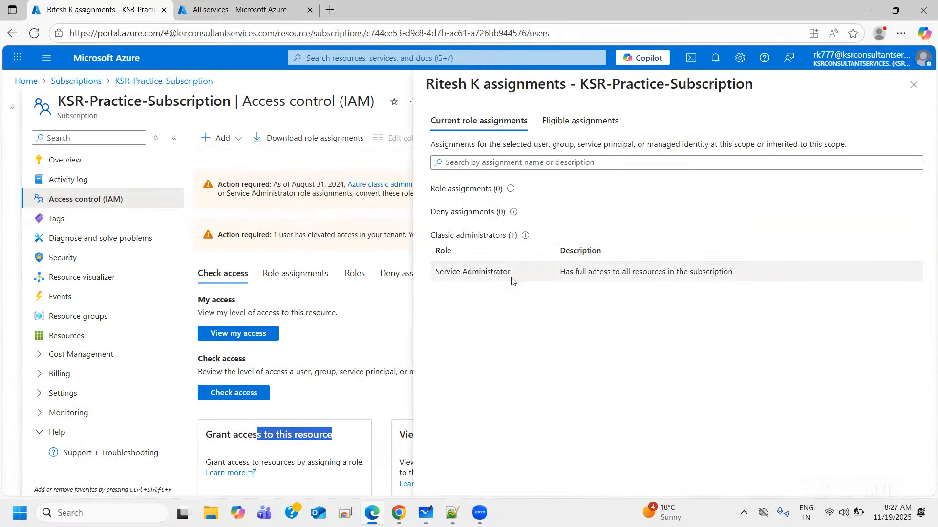
{"action": "left_click", "coordinate": [913, 85]}
Step: Start adding a role assignment to the subscription, browse the job function roles and select the Reader role
{"action": "left_click", "coordinate": [216, 138]}
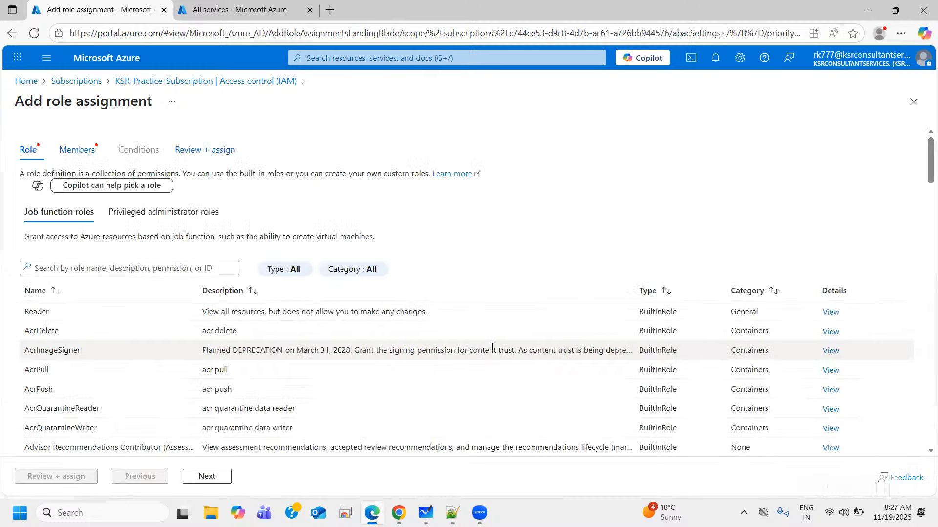
{"action": "scroll", "coordinate": [134, 358], "scroll_direction": "down", "scroll_amount": 1}
{"action": "scroll", "coordinate": [136, 358], "scroll_direction": "down", "scroll_amount": 15}
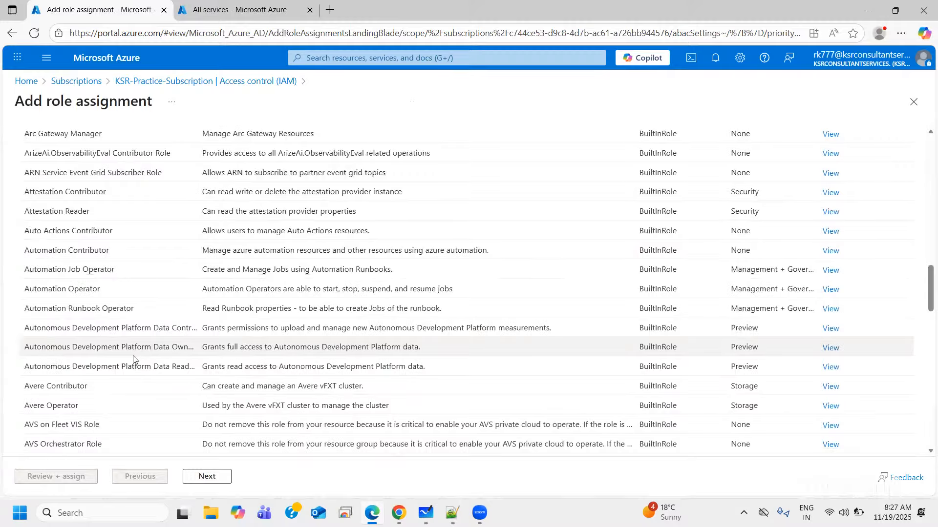
{"action": "scroll", "coordinate": [134, 359], "scroll_direction": "down", "scroll_amount": 10}
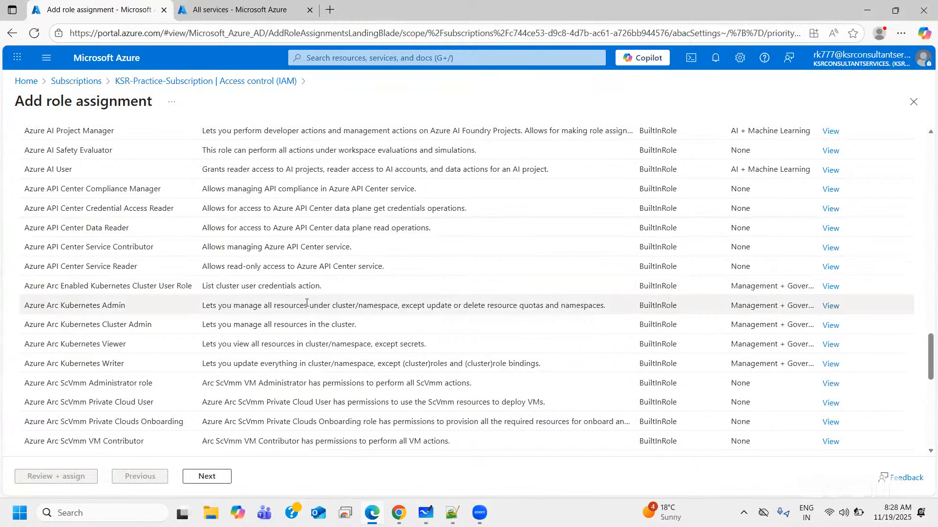
{"action": "scroll", "coordinate": [307, 302], "scroll_direction": "up", "scroll_amount": 15}
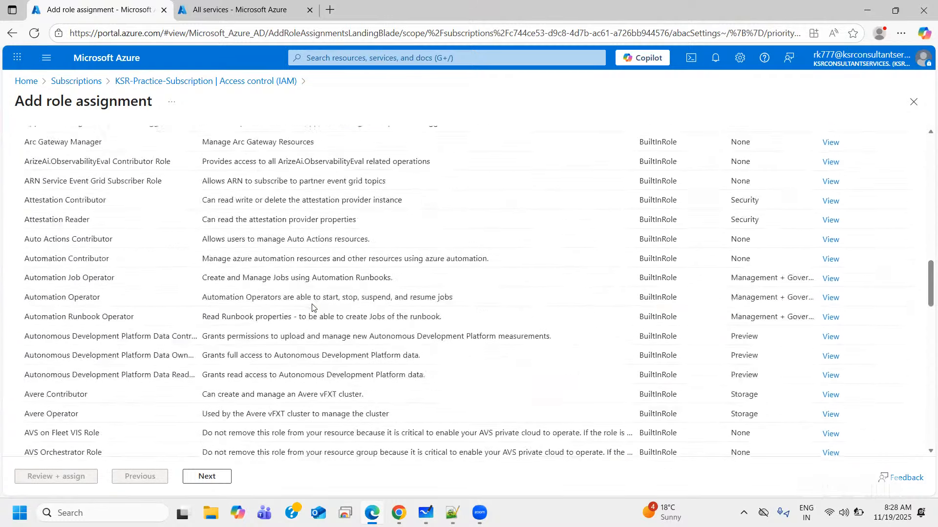
{"action": "scroll", "coordinate": [314, 303], "scroll_direction": "up", "scroll_amount": 15}
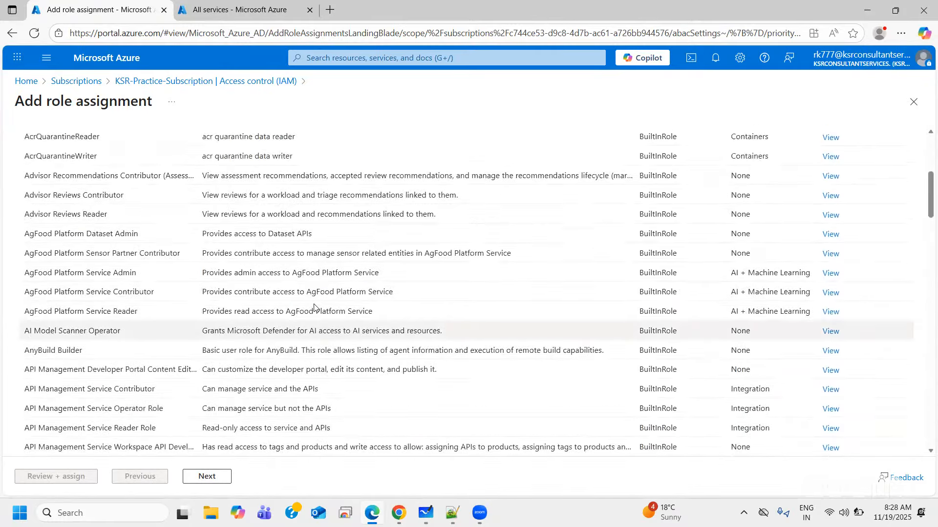
{"action": "left_click", "coordinate": [38, 313]}
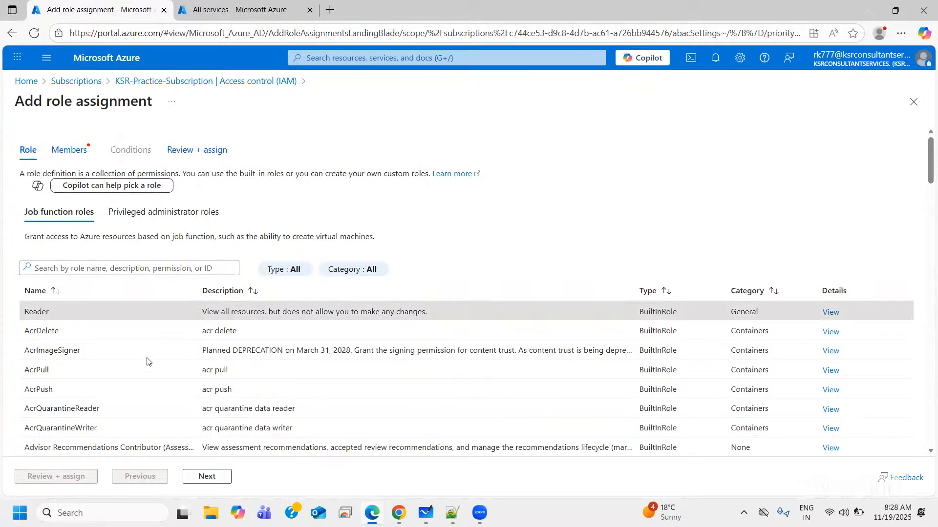
Step: Continue the Reader role assignment to its members stage and open the list of selectable members
{"action": "left_click", "coordinate": [206, 476]}
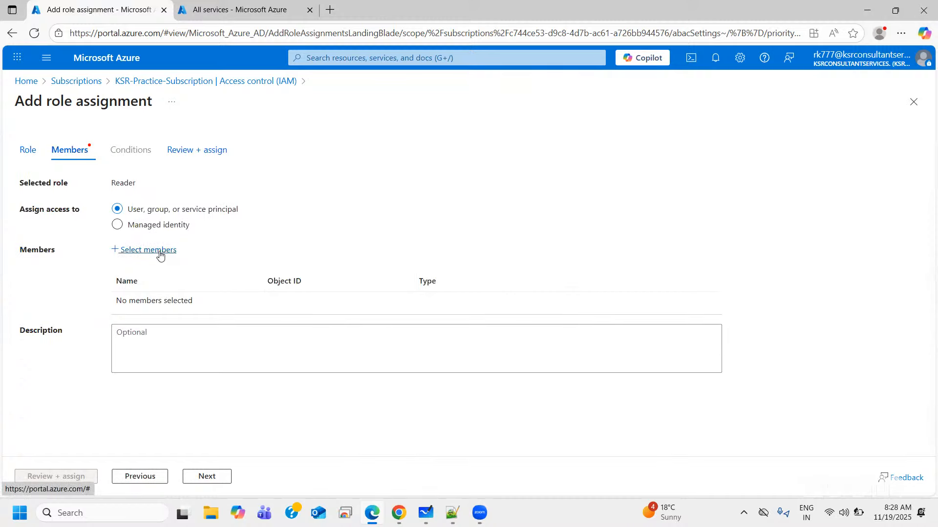
{"action": "left_click", "coordinate": [160, 254]}
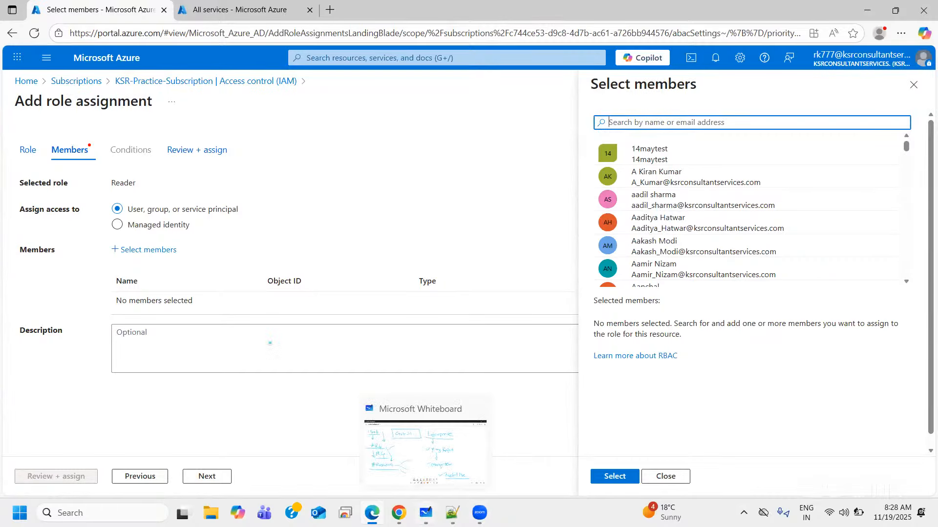
Step: Switch to Microsoft Whiteboard and erase the "Cust >1" box, the Enterprise notes and the branches beside Resources
{"action": "left_click", "coordinate": [425, 513]}
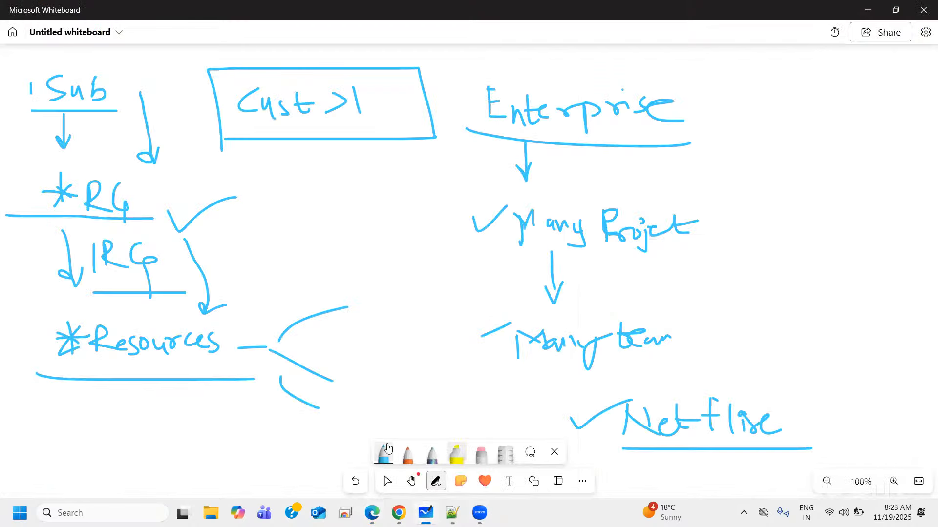
{"action": "left_click", "coordinate": [484, 456]}
{"action": "mouse_move", "coordinate": [581, 344]}
{"action": "left_mouse_down"}
{"action": "mouse_move", "coordinate": [634, 329]}
{"action": "mouse_move", "coordinate": [537, 337]}
{"action": "left_mouse_up"}
{"action": "mouse_move", "coordinate": [679, 102]}
{"action": "left_mouse_down"}
{"action": "mouse_move", "coordinate": [673, 121]}
{"action": "mouse_move", "coordinate": [304, 122]}
{"action": "mouse_move", "coordinate": [253, 98]}
{"action": "mouse_move", "coordinate": [588, 86]}
{"action": "mouse_move", "coordinate": [471, 161]}
{"action": "mouse_move", "coordinate": [689, 253]}
{"action": "mouse_move", "coordinate": [519, 373]}
{"action": "mouse_move", "coordinate": [619, 423]}
{"action": "mouse_move", "coordinate": [703, 429]}
{"action": "mouse_move", "coordinate": [633, 439]}
{"action": "mouse_move", "coordinate": [284, 272]}
{"action": "mouse_move", "coordinate": [320, 304]}
{"action": "mouse_move", "coordinate": [289, 395]}
{"action": "mouse_move", "coordinate": [305, 375]}
{"action": "mouse_move", "coordinate": [295, 414]}
{"action": "left_mouse_up"}
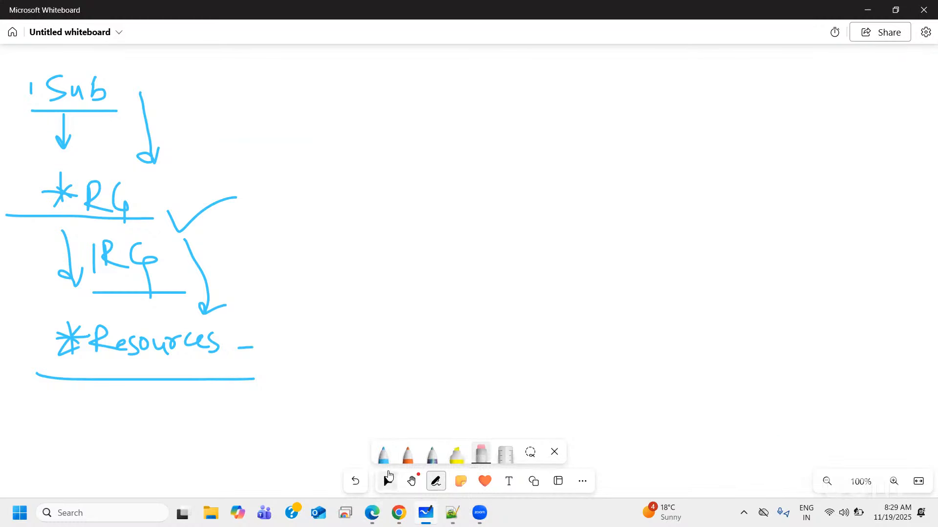
Step: Draw a blue horizontal line beside "Sub" and a long downward arrow spanning from the subscription level to the Resources level
{"action": "left_click", "coordinate": [383, 454]}
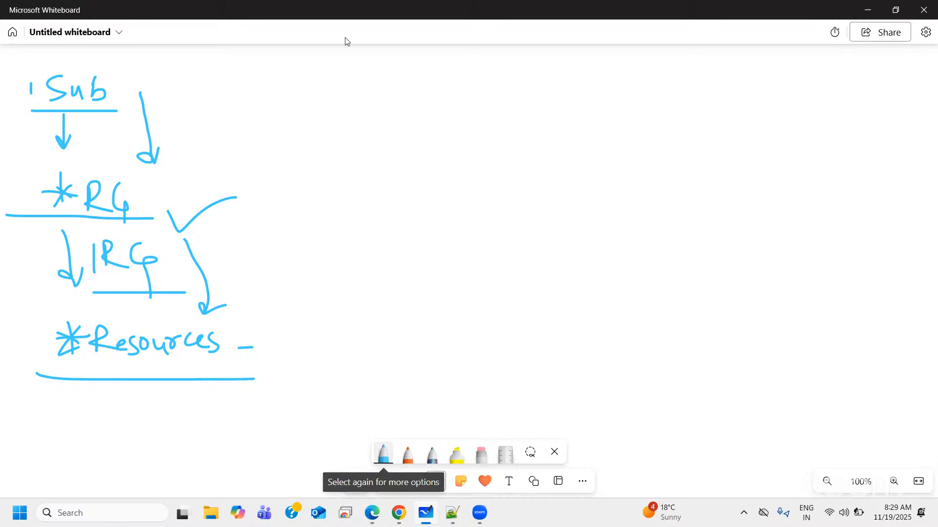
{"action": "left_click_drag", "start_coordinate": [145, 92], "coordinate": [233, 94]}
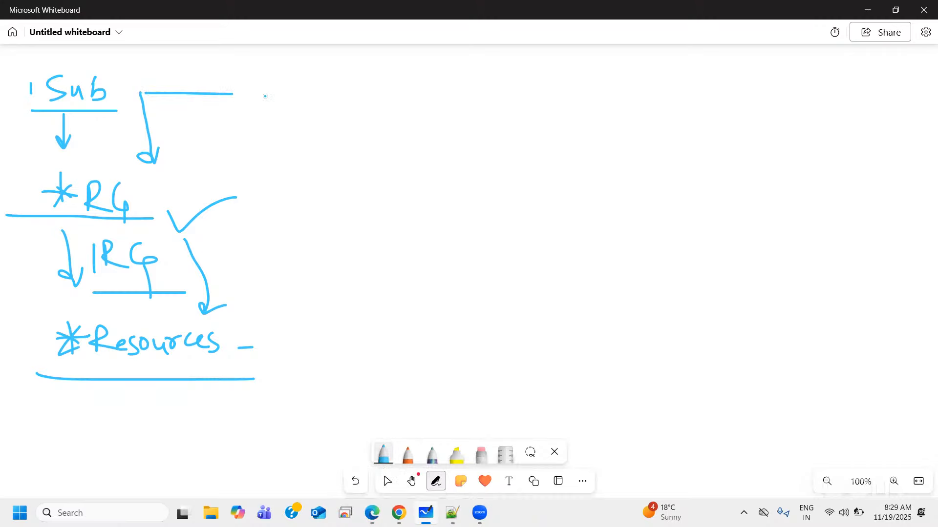
{"action": "mouse_move", "coordinate": [290, 122]}
{"action": "left_mouse_down"}
{"action": "mouse_move", "coordinate": [294, 334]}
{"action": "mouse_move", "coordinate": [286, 321]}
{"action": "mouse_move", "coordinate": [288, 329]}
{"action": "mouse_move", "coordinate": [318, 316]}
{"action": "left_mouse_up"}
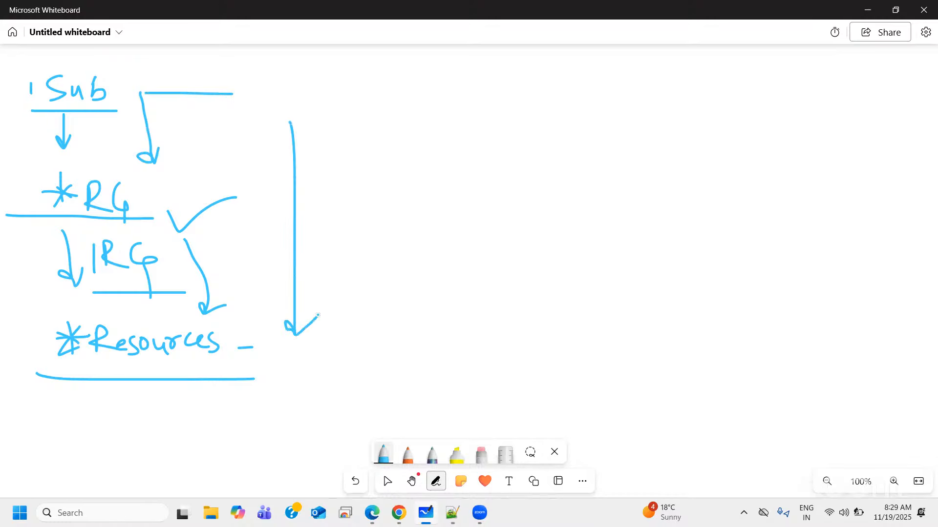
Step: Write "All access" and "Full access" beside the long arrow and underline them
{"action": "left_click_drag", "start_coordinate": [331, 246], "coordinate": [363, 225]}
{"action": "mouse_move", "coordinate": [361, 233]}
{"action": "left_mouse_down"}
{"action": "mouse_move", "coordinate": [365, 211]}
{"action": "mouse_move", "coordinate": [373, 230]}
{"action": "left_mouse_up"}
{"action": "mouse_move", "coordinate": [400, 219]}
{"action": "left_mouse_down"}
{"action": "mouse_move", "coordinate": [406, 228]}
{"action": "mouse_move", "coordinate": [434, 221]}
{"action": "mouse_move", "coordinate": [460, 230]}
{"action": "left_mouse_up"}
{"action": "left_click_drag", "start_coordinate": [481, 217], "coordinate": [467, 231]}
{"action": "left_click_drag", "start_coordinate": [490, 213], "coordinate": [483, 233]}
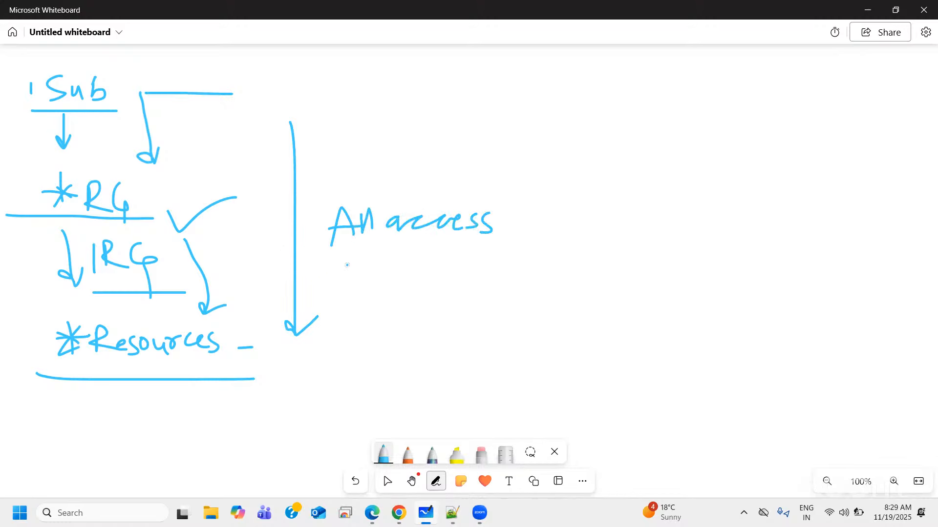
{"action": "mouse_move", "coordinate": [348, 254]}
{"action": "left_mouse_down"}
{"action": "mouse_move", "coordinate": [347, 277]}
{"action": "mouse_move", "coordinate": [363, 253]}
{"action": "left_mouse_up"}
{"action": "mouse_move", "coordinate": [346, 266]}
{"action": "left_mouse_down"}
{"action": "mouse_move", "coordinate": [387, 283]}
{"action": "mouse_move", "coordinate": [489, 264]}
{"action": "mouse_move", "coordinate": [508, 278]}
{"action": "left_mouse_up"}
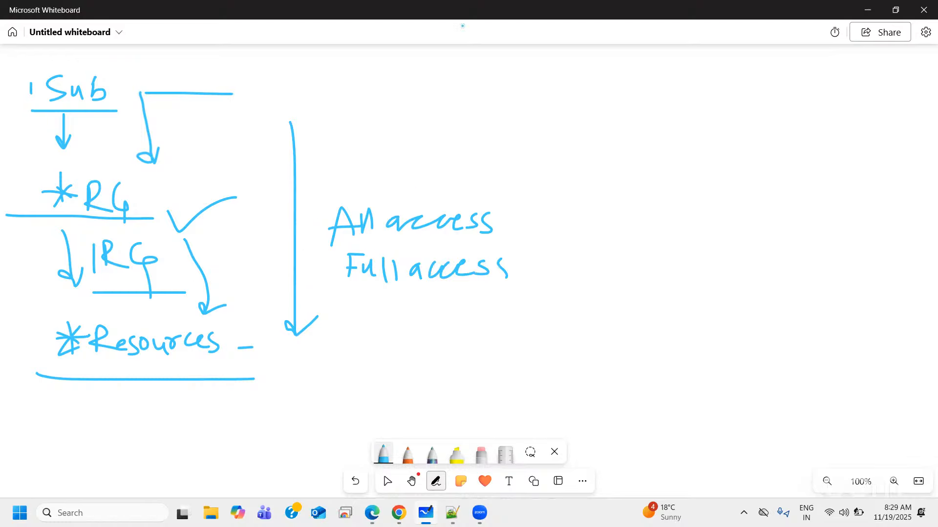
{"action": "left_click_drag", "start_coordinate": [343, 303], "coordinate": [527, 290]}
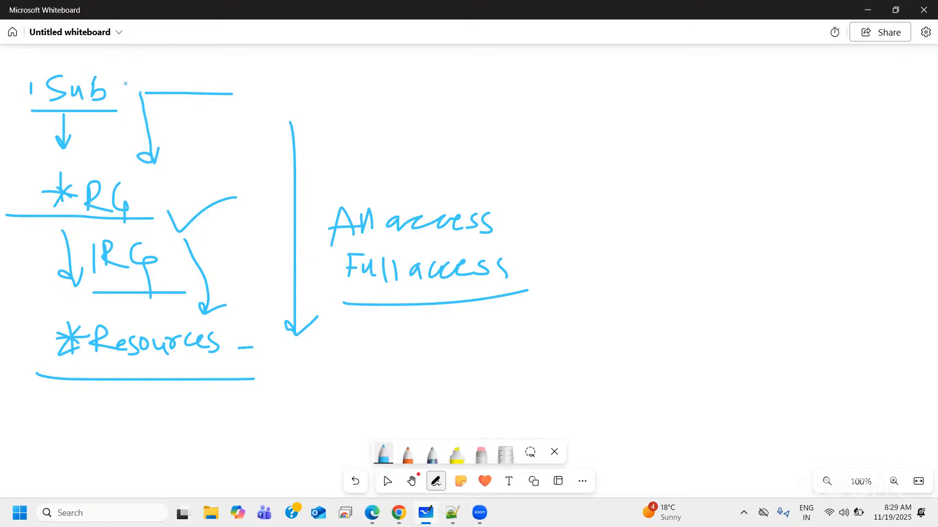
Step: Tick "Sub", write "3RG" beside the resource group level, and branch it to an underlined "1RG"
{"action": "left_click_drag", "start_coordinate": [120, 86], "coordinate": [169, 76]}
{"action": "mouse_move", "coordinate": [152, 189]}
{"action": "left_mouse_down"}
{"action": "mouse_move", "coordinate": [184, 169]}
{"action": "mouse_move", "coordinate": [201, 182]}
{"action": "mouse_move", "coordinate": [233, 155]}
{"action": "mouse_move", "coordinate": [271, 192]}
{"action": "left_mouse_up"}
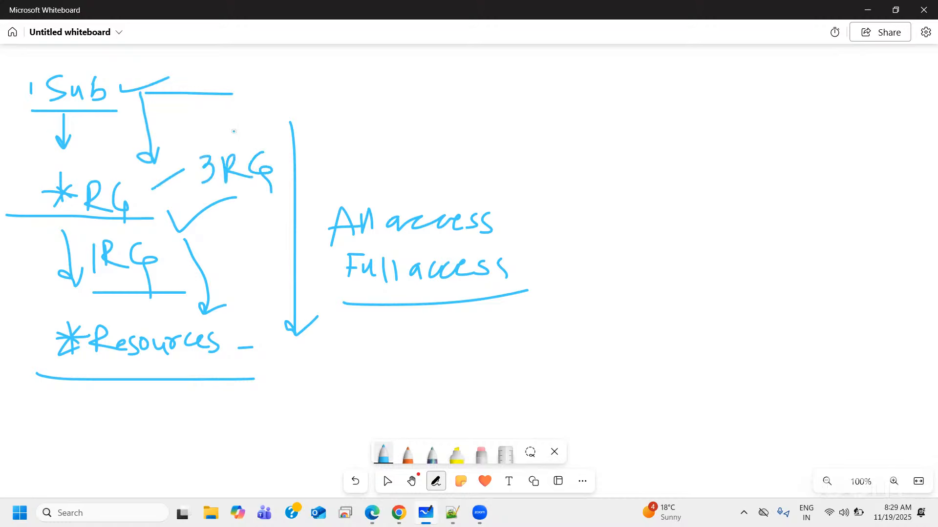
{"action": "left_click_drag", "start_coordinate": [293, 96], "coordinate": [205, 152]}
{"action": "mouse_move", "coordinate": [318, 90]}
{"action": "left_mouse_down"}
{"action": "mouse_move", "coordinate": [318, 117]}
{"action": "mouse_move", "coordinate": [332, 105]}
{"action": "mouse_move", "coordinate": [337, 117]}
{"action": "mouse_move", "coordinate": [366, 110]}
{"action": "left_mouse_up"}
{"action": "left_click_drag", "start_coordinate": [335, 118], "coordinate": [382, 140]}
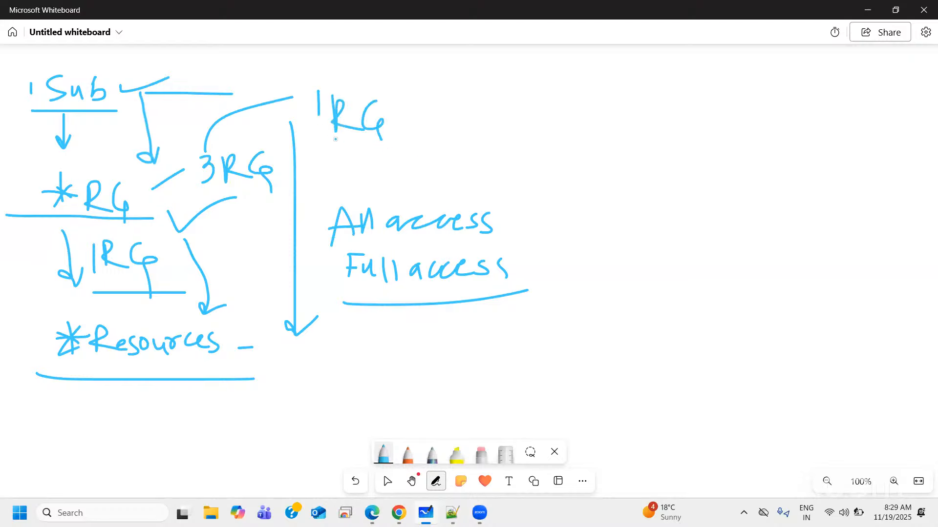
{"action": "left_click_drag", "start_coordinate": [315, 154], "coordinate": [389, 154]}
Step: Add a tick next to "1RG" and write "semi-Access" with an underline
{"action": "mouse_move", "coordinate": [410, 118]}
{"action": "left_mouse_down"}
{"action": "mouse_move", "coordinate": [464, 109]}
{"action": "mouse_move", "coordinate": [493, 115]}
{"action": "mouse_move", "coordinate": [489, 131]}
{"action": "mouse_move", "coordinate": [532, 124]}
{"action": "mouse_move", "coordinate": [543, 133]}
{"action": "left_mouse_up"}
{"action": "left_click", "coordinate": [537, 108]}
{"action": "mouse_move", "coordinate": [547, 117]}
{"action": "left_mouse_down"}
{"action": "mouse_move", "coordinate": [550, 135]}
{"action": "mouse_move", "coordinate": [575, 115]}
{"action": "mouse_move", "coordinate": [582, 133]}
{"action": "mouse_move", "coordinate": [580, 121]}
{"action": "left_mouse_up"}
{"action": "mouse_move", "coordinate": [591, 115]}
{"action": "left_mouse_down"}
{"action": "mouse_move", "coordinate": [587, 135]}
{"action": "mouse_move", "coordinate": [635, 132]}
{"action": "left_mouse_up"}
{"action": "mouse_move", "coordinate": [663, 110]}
{"action": "left_mouse_down"}
{"action": "mouse_move", "coordinate": [661, 122]}
{"action": "mouse_move", "coordinate": [693, 142]}
{"action": "left_mouse_up"}
{"action": "left_click_drag", "start_coordinate": [525, 161], "coordinate": [722, 158]}
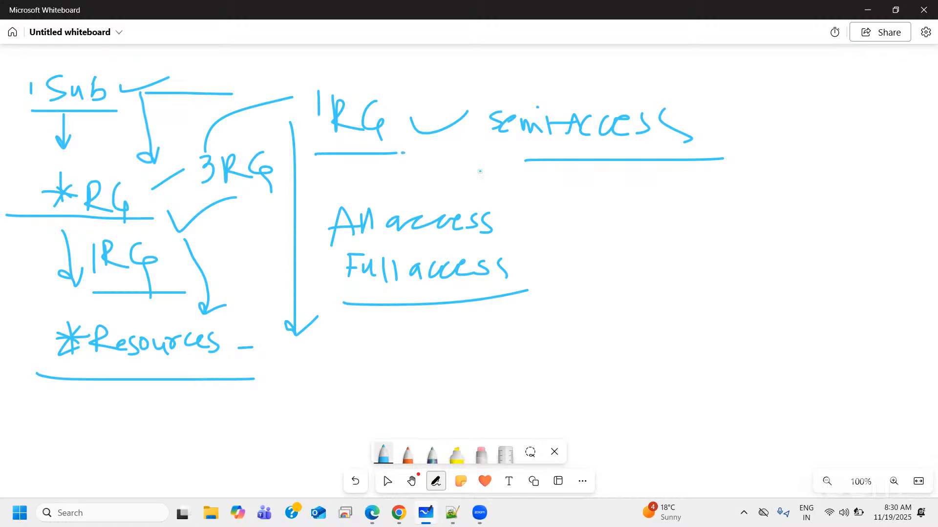
Step: Draw an arrow from "1RG" to "10 Resources", write "2 services" below it, and add a tick and "R" beside the Resources level
{"action": "mouse_move", "coordinate": [402, 153]}
{"action": "left_mouse_down"}
{"action": "mouse_move", "coordinate": [577, 262]}
{"action": "mouse_move", "coordinate": [583, 293]}
{"action": "left_mouse_up"}
{"action": "mouse_move", "coordinate": [555, 268]}
{"action": "left_mouse_down"}
{"action": "mouse_move", "coordinate": [584, 293]}
{"action": "mouse_move", "coordinate": [553, 345]}
{"action": "mouse_move", "coordinate": [575, 316]}
{"action": "mouse_move", "coordinate": [635, 341]}
{"action": "mouse_move", "coordinate": [637, 326]}
{"action": "mouse_move", "coordinate": [668, 338]}
{"action": "mouse_move", "coordinate": [686, 322]}
{"action": "mouse_move", "coordinate": [723, 318]}
{"action": "mouse_move", "coordinate": [740, 323]}
{"action": "mouse_move", "coordinate": [734, 330]}
{"action": "left_mouse_up"}
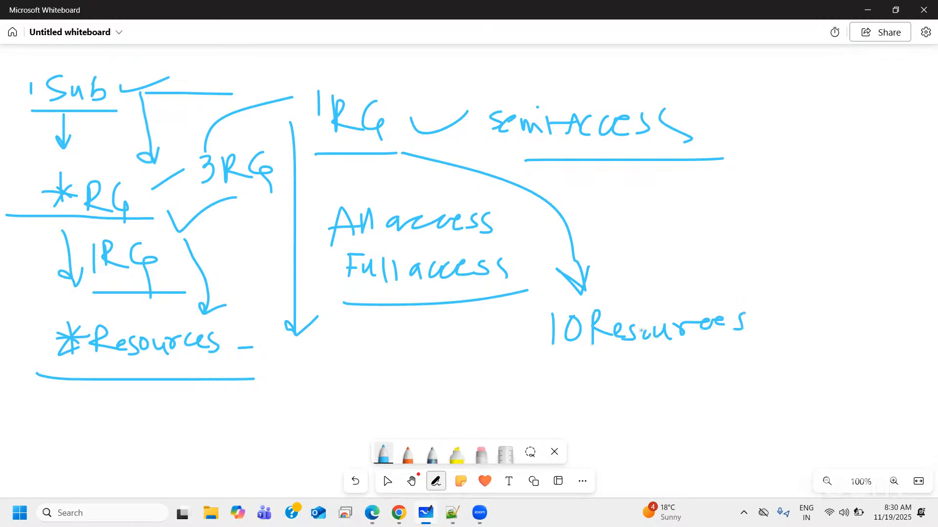
{"action": "left_click_drag", "start_coordinate": [642, 329], "coordinate": [648, 338]}
{"action": "mouse_move", "coordinate": [487, 378]}
{"action": "left_mouse_down"}
{"action": "mouse_move", "coordinate": [489, 398]}
{"action": "mouse_move", "coordinate": [532, 396]}
{"action": "mouse_move", "coordinate": [609, 372]}
{"action": "mouse_move", "coordinate": [613, 360]}
{"action": "mouse_move", "coordinate": [630, 385]}
{"action": "mouse_move", "coordinate": [655, 381]}
{"action": "mouse_move", "coordinate": [656, 393]}
{"action": "left_mouse_up"}
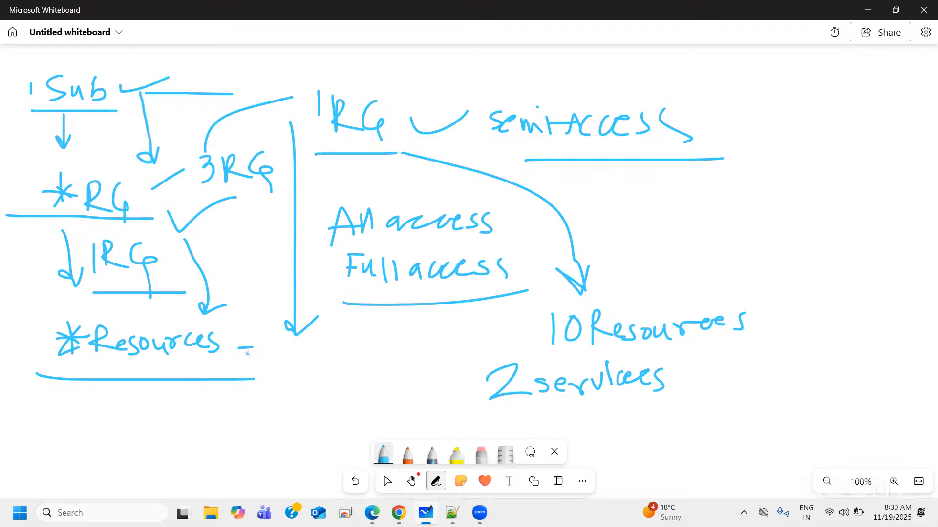
{"action": "mouse_move", "coordinate": [245, 359]}
{"action": "left_mouse_down"}
{"action": "mouse_move", "coordinate": [253, 367]}
{"action": "mouse_move", "coordinate": [309, 357]}
{"action": "left_mouse_up"}
{"action": "mouse_move", "coordinate": [279, 391]}
{"action": "left_mouse_down"}
{"action": "mouse_move", "coordinate": [279, 410]}
{"action": "mouse_move", "coordinate": [297, 404]}
{"action": "left_mouse_up"}
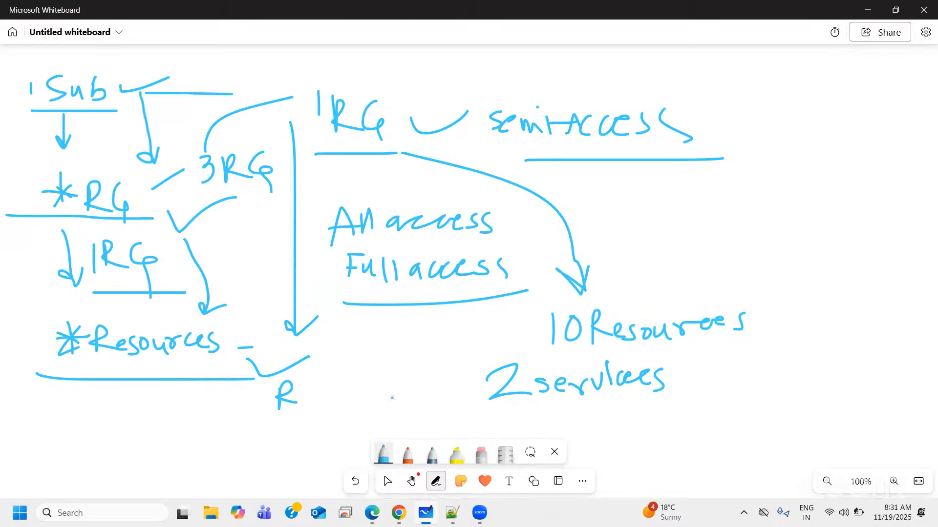
Step: Switch back to the Azure portal, close the member selection and return to the subscription's Access control (IAM) page
{"action": "left_click", "coordinate": [371, 452]}
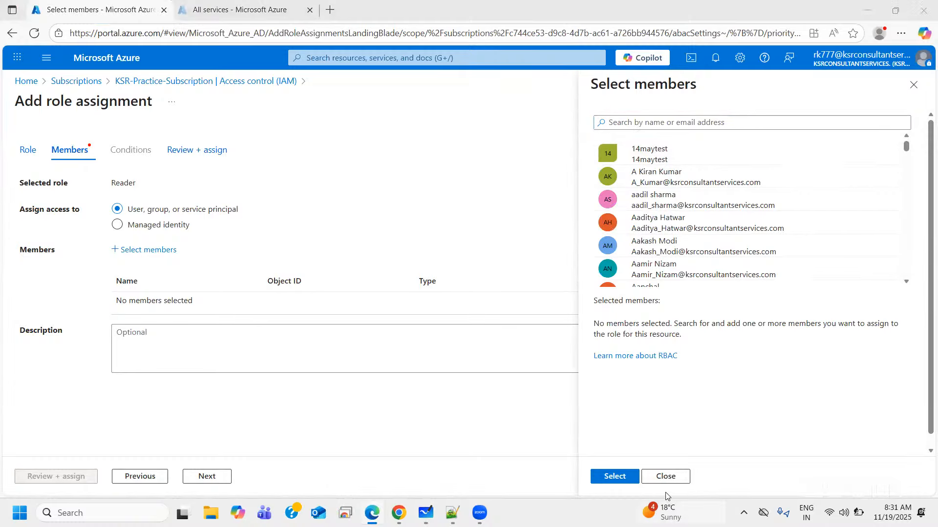
{"action": "left_click", "coordinate": [665, 477]}
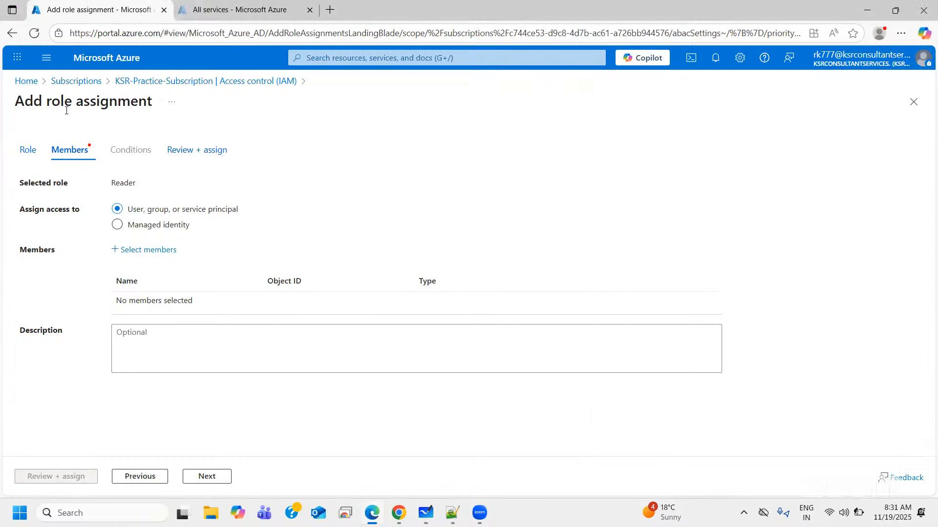
{"action": "left_click", "coordinate": [136, 81]}
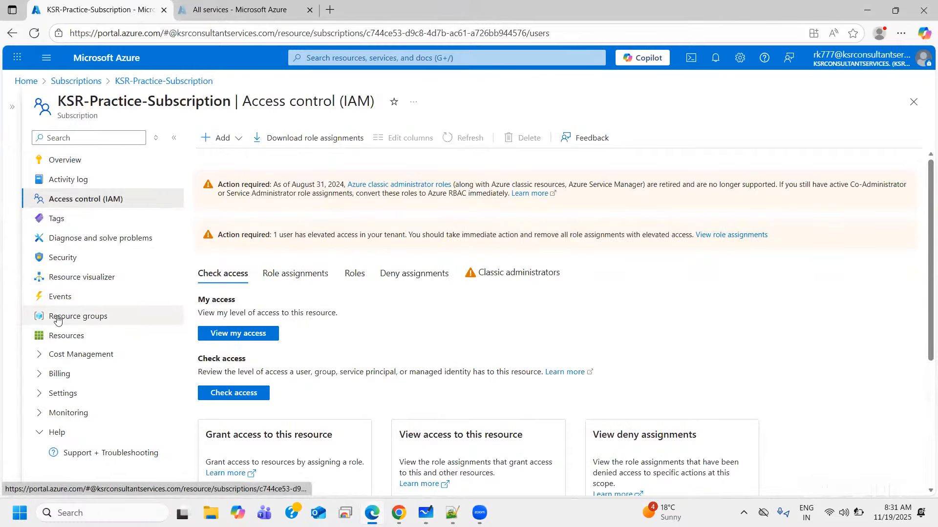
Step: Open the subscription's resource groups, view the form for creating a resource group, and return to the list
{"action": "left_click", "coordinate": [75, 318]}
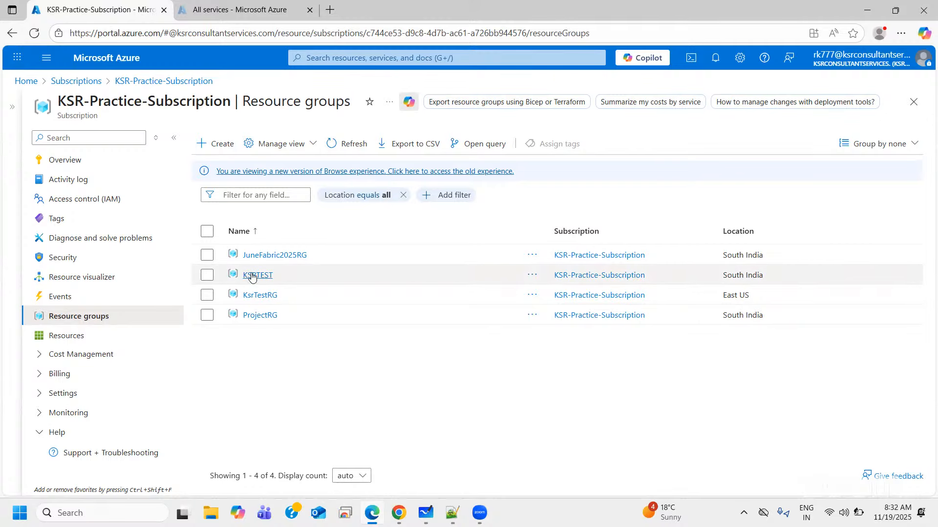
{"action": "left_click", "coordinate": [220, 145]}
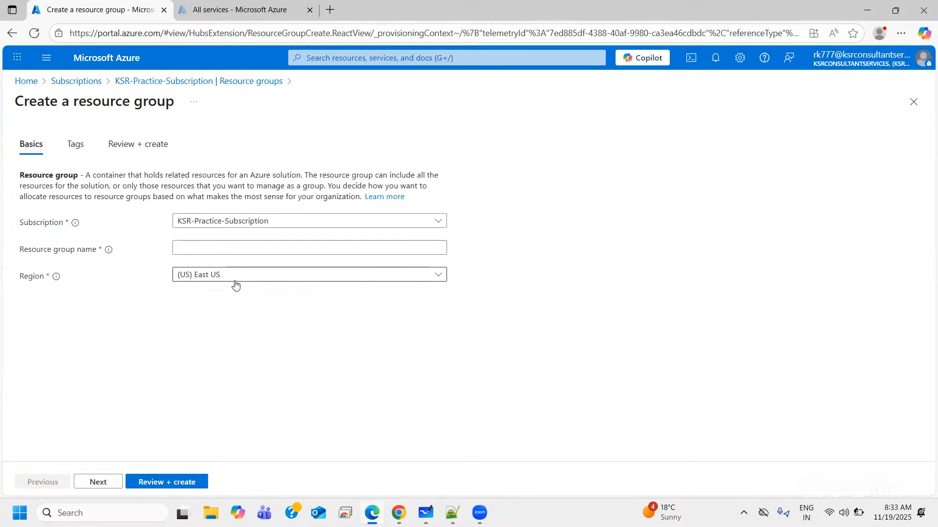
{"action": "left_click", "coordinate": [195, 81]}
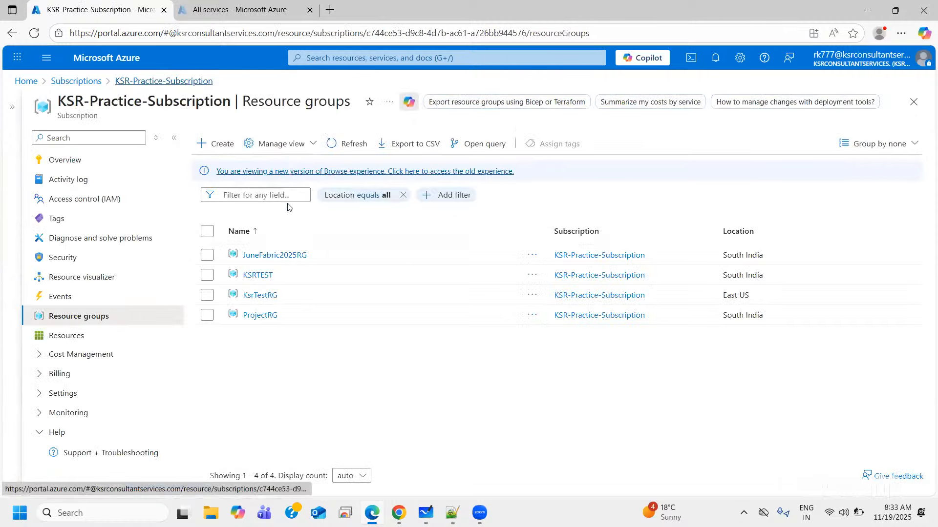
Step: Open the KsrTestRG resource group, highlight its name and close it again
{"action": "left_click", "coordinate": [258, 296]}
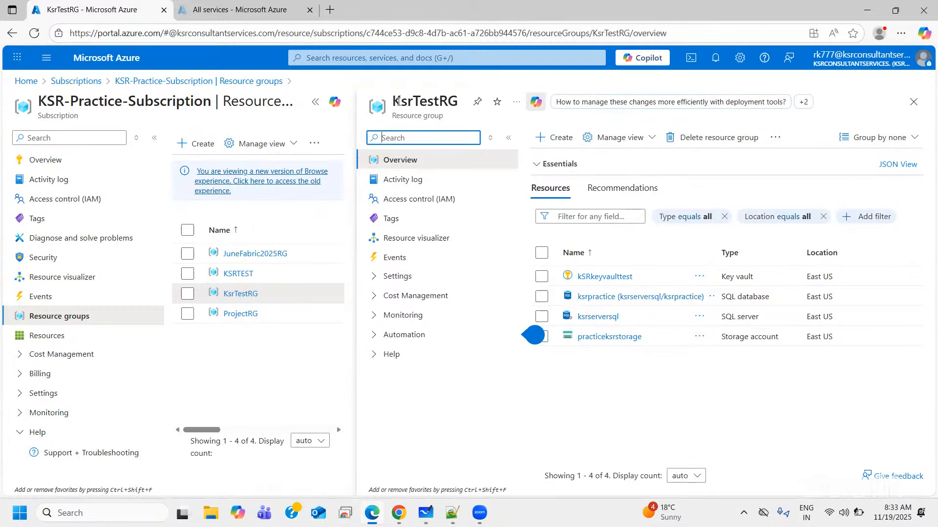
{"action": "left_click_drag", "start_coordinate": [393, 101], "coordinate": [459, 101]}
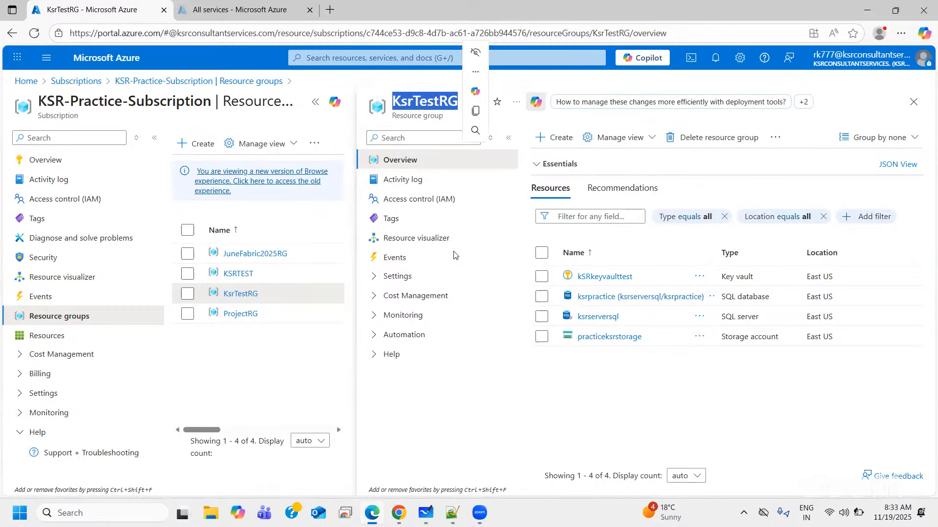
{"action": "left_click", "coordinate": [913, 101]}
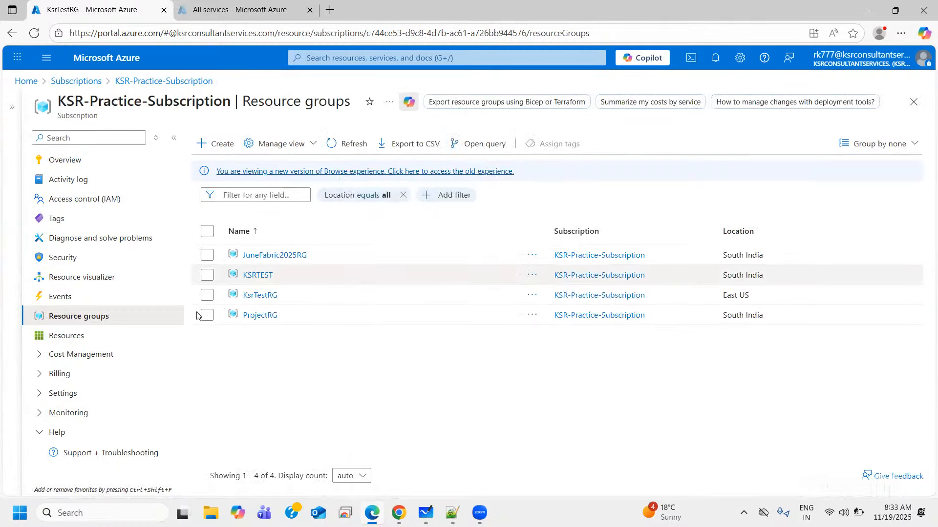
Step: Reopen KsrTestRG, view the Marketplace for creating a resource in it, and return to the resource group
{"action": "left_click", "coordinate": [257, 296]}
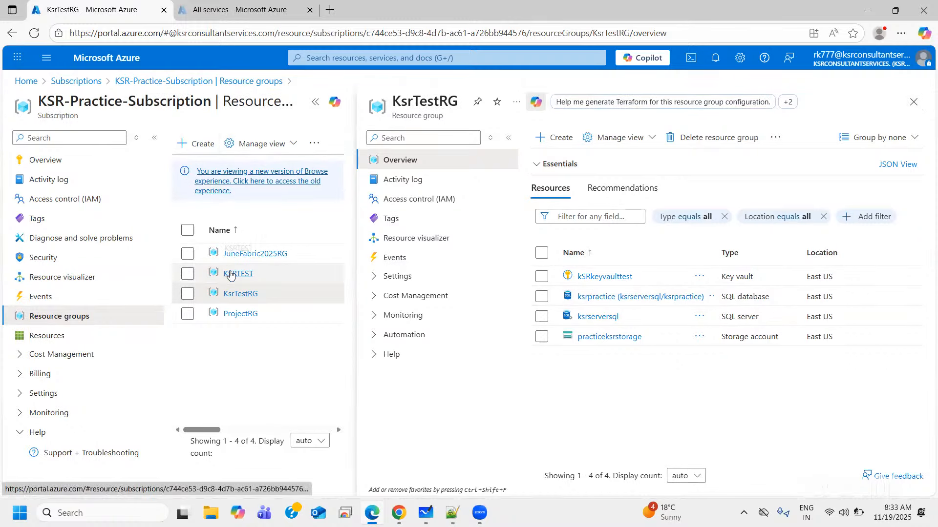
{"action": "left_click", "coordinate": [552, 140]}
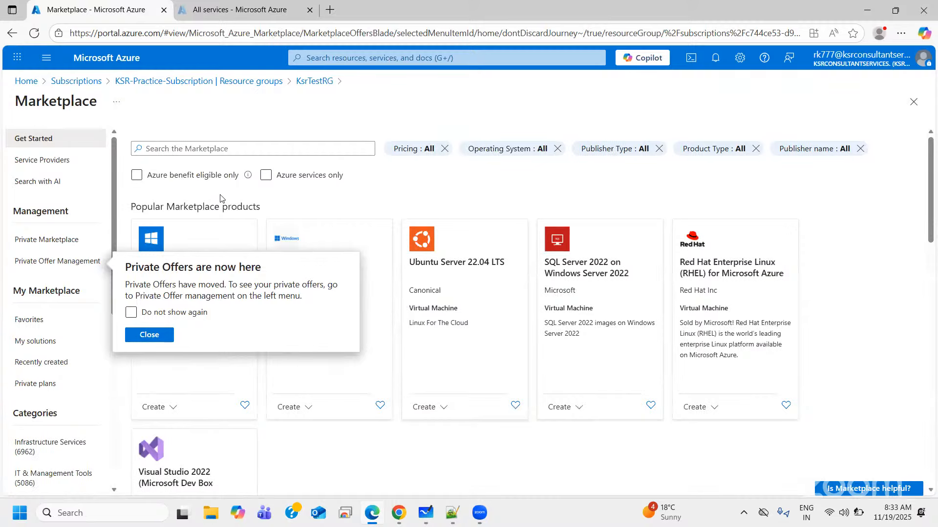
{"action": "left_click", "coordinate": [316, 85]}
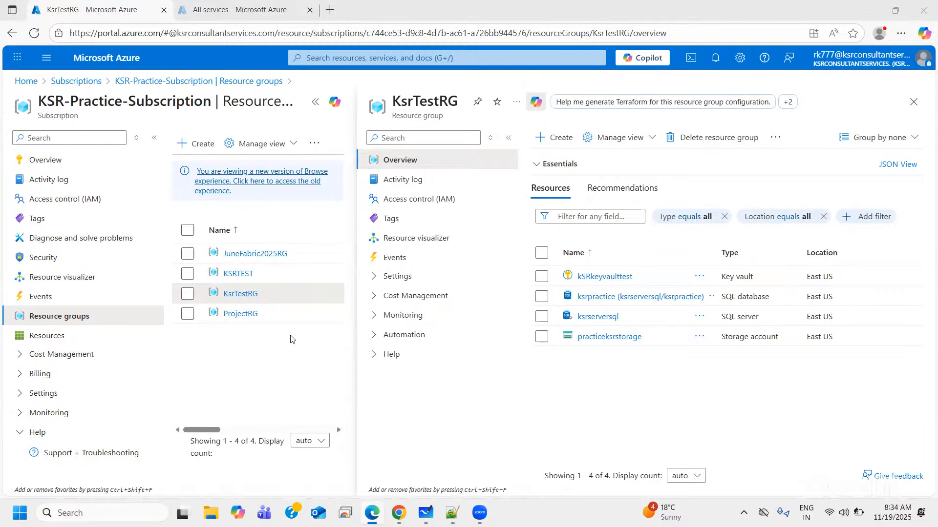
Step: Highlight the subscription heading and the KsrTestRG name, and view the move options of the kSRkeyvaulttest key vault
{"action": "left_click_drag", "start_coordinate": [47, 102], "coordinate": [194, 100]}
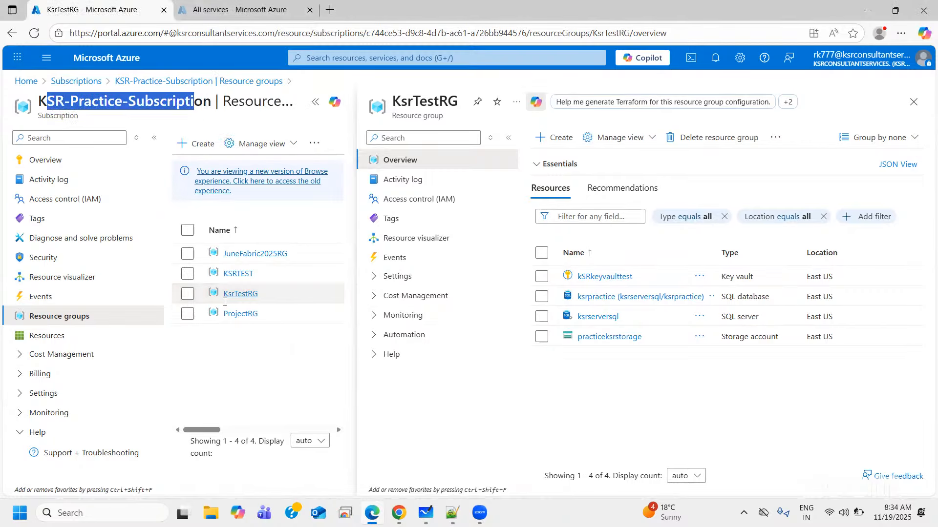
{"action": "left_click_drag", "start_coordinate": [217, 295], "coordinate": [259, 294]}
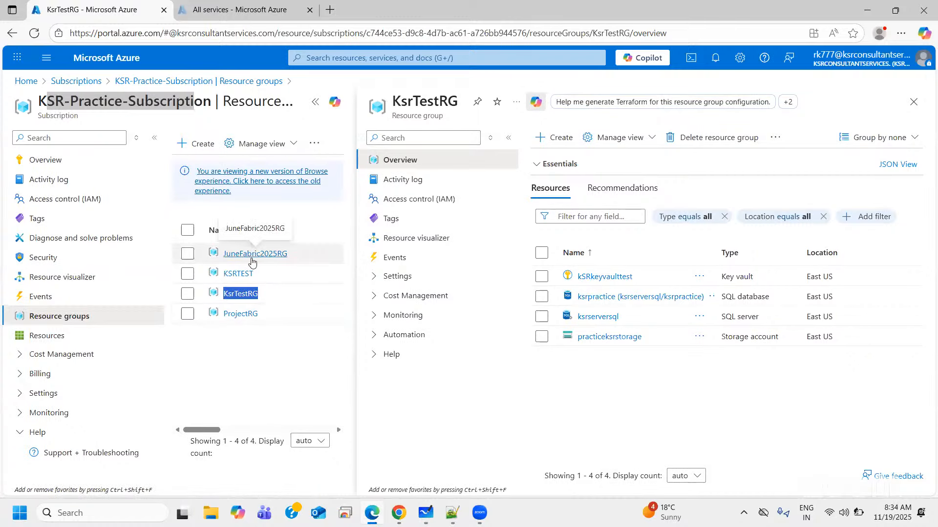
{"action": "left_click", "coordinate": [603, 279]}
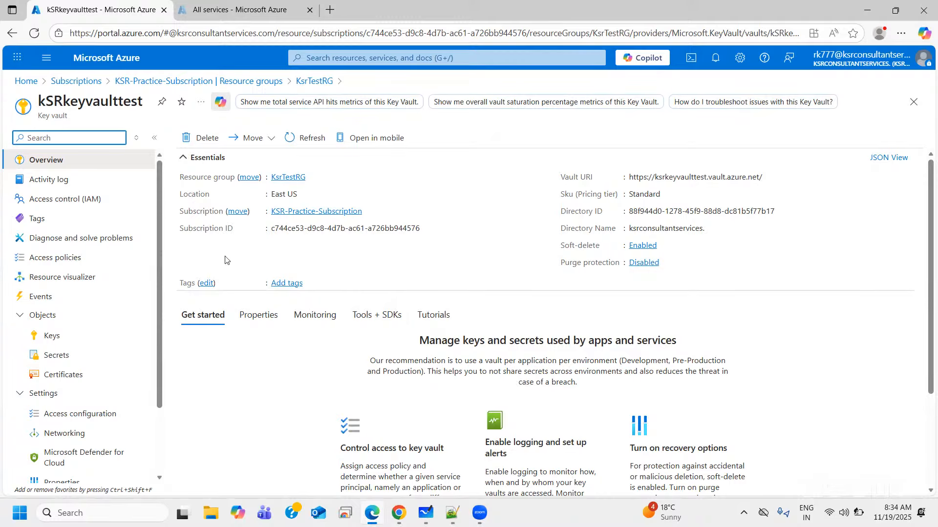
{"action": "left_click", "coordinate": [269, 141]}
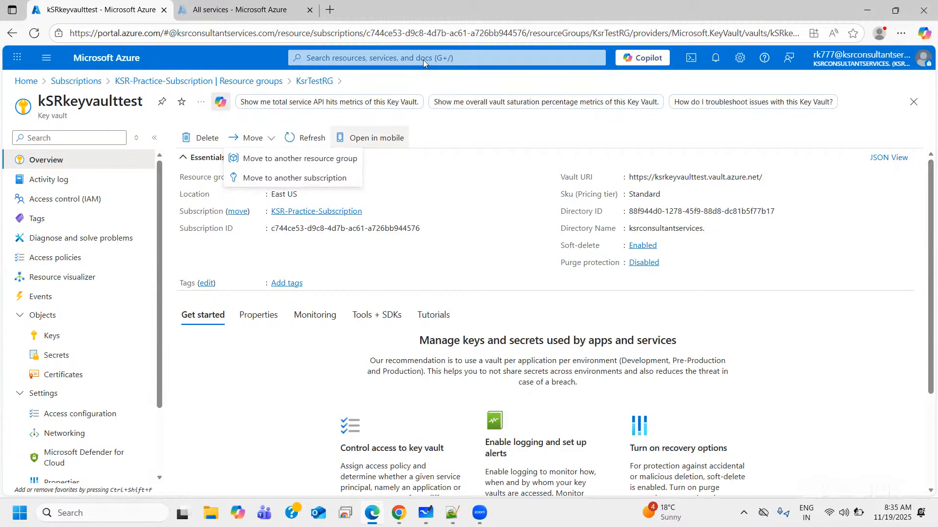
Step: Switch to Microsoft Whiteboard, erase all existing notes and write "1 Sub" in blue pen
{"action": "left_click", "coordinate": [424, 519]}
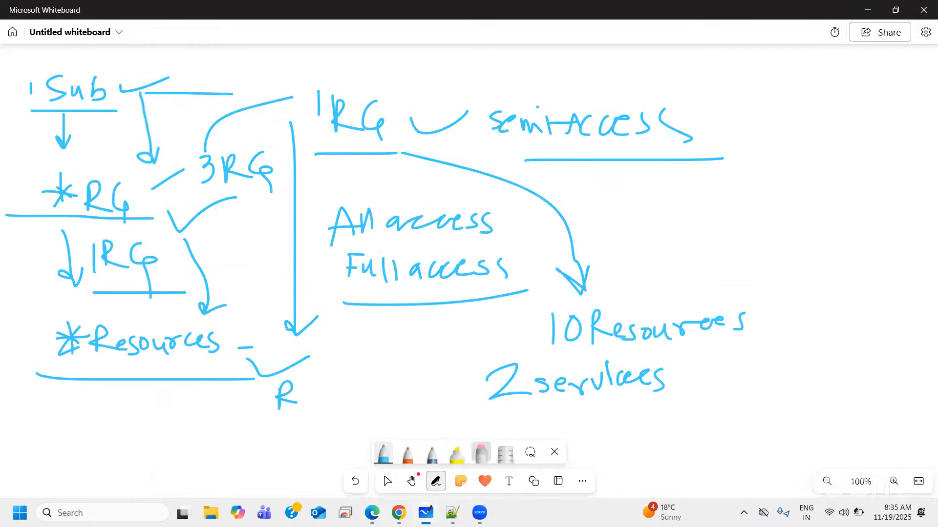
{"action": "left_click", "coordinate": [481, 454]}
{"action": "mouse_move", "coordinate": [649, 332]}
{"action": "left_mouse_down"}
{"action": "mouse_move", "coordinate": [719, 328]}
{"action": "mouse_move", "coordinate": [561, 421]}
{"action": "mouse_move", "coordinate": [98, 97]}
{"action": "mouse_move", "coordinate": [5, 142]}
{"action": "mouse_move", "coordinate": [8, 324]}
{"action": "mouse_move", "coordinate": [295, 397]}
{"action": "mouse_move", "coordinate": [210, 269]}
{"action": "mouse_move", "coordinate": [263, 193]}
{"action": "mouse_move", "coordinate": [255, 330]}
{"action": "left_mouse_up"}
{"action": "left_click", "coordinate": [384, 455]}
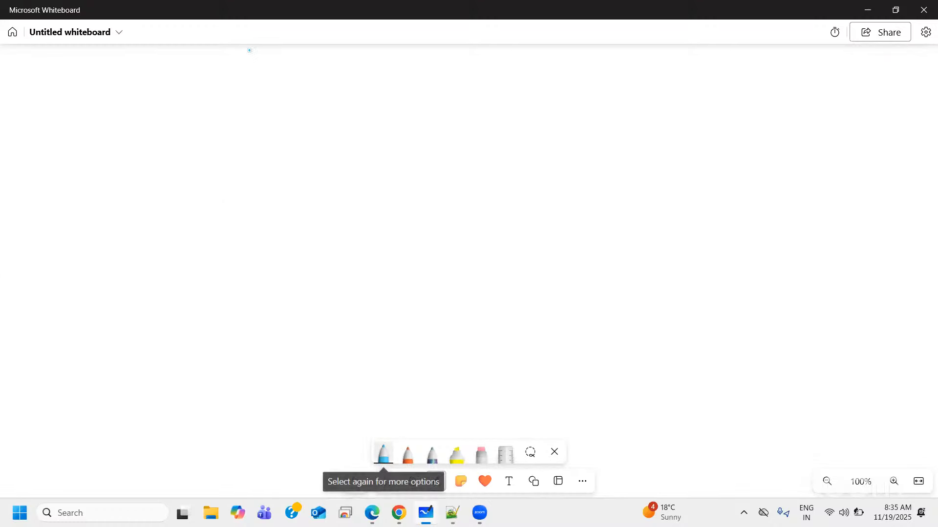
{"action": "mouse_move", "coordinate": [93, 60]}
{"action": "left_mouse_down"}
{"action": "mouse_move", "coordinate": [92, 84]}
{"action": "mouse_move", "coordinate": [145, 74]}
{"action": "mouse_move", "coordinate": [166, 82]}
{"action": "mouse_move", "coordinate": [149, 85]}
{"action": "left_mouse_up"}
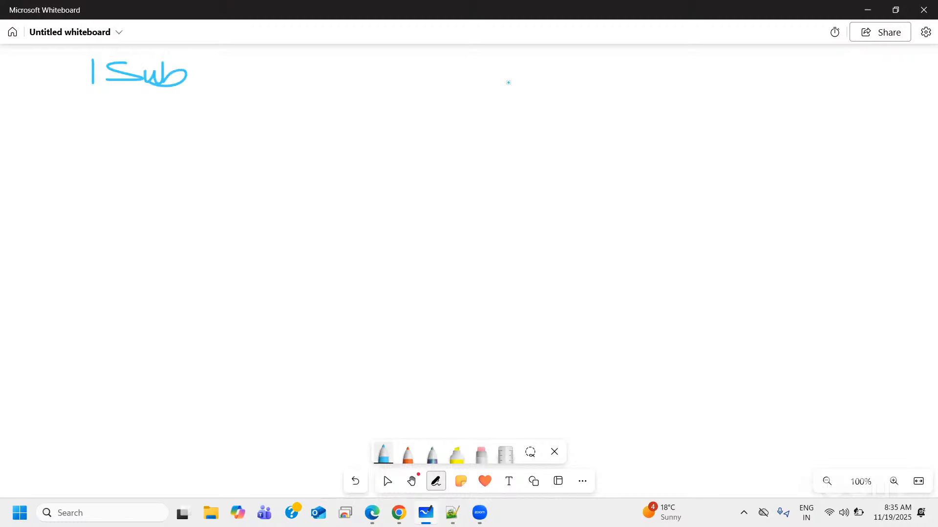
Step: Write "2 Sub" across from "1 Sub" in blue pen and draw a vertical dividing line between the two headings
{"action": "mouse_move", "coordinate": [676, 70]}
{"action": "left_mouse_down"}
{"action": "mouse_move", "coordinate": [704, 88]}
{"action": "mouse_move", "coordinate": [715, 77]}
{"action": "mouse_move", "coordinate": [747, 87]}
{"action": "left_mouse_up"}
{"action": "left_click_drag", "start_coordinate": [742, 71], "coordinate": [759, 87]}
{"action": "left_click_drag", "start_coordinate": [770, 61], "coordinate": [773, 92]}
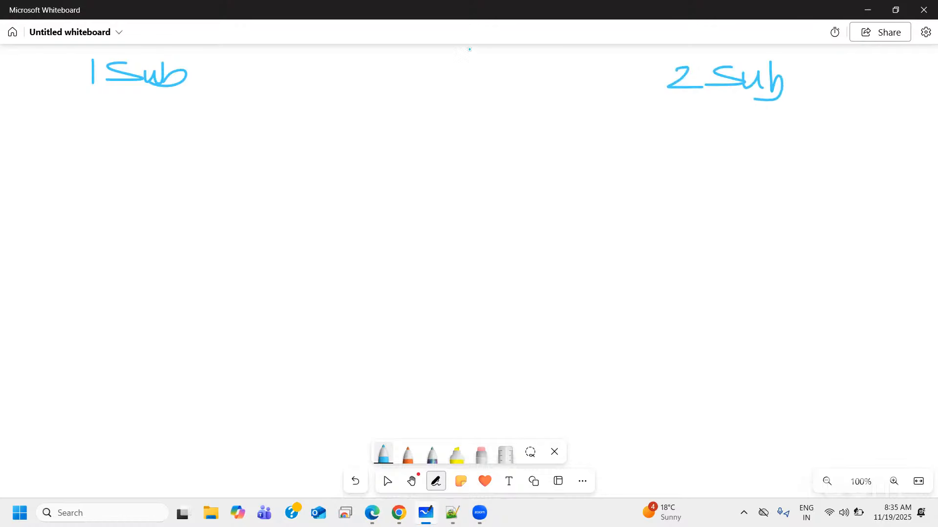
{"action": "left_click_drag", "start_coordinate": [469, 45], "coordinate": [472, 436]}
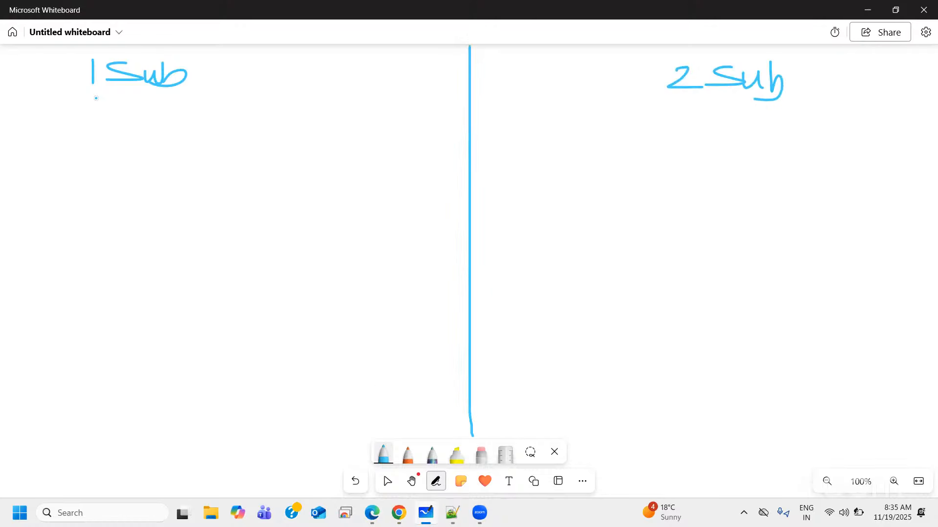
Step: Underline "1 Sub", draw a downward arrow beneath it, and write "RG1" and "RG2" below the arrow
{"action": "left_click_drag", "start_coordinate": [54, 101], "coordinate": [231, 103]}
{"action": "mouse_move", "coordinate": [126, 116]}
{"action": "left_mouse_down"}
{"action": "mouse_move", "coordinate": [103, 142]}
{"action": "mouse_move", "coordinate": [131, 138]}
{"action": "left_mouse_up"}
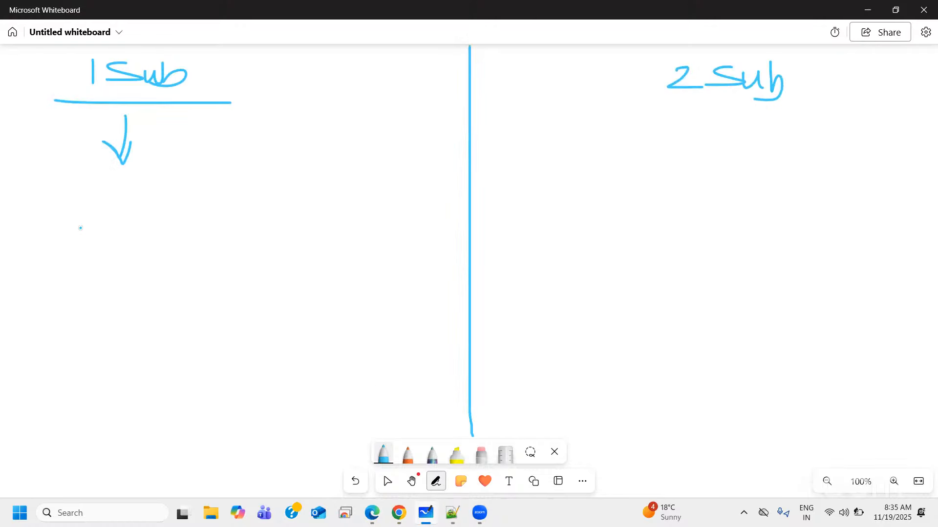
{"action": "mouse_move", "coordinate": [31, 238]}
{"action": "left_mouse_down"}
{"action": "mouse_move", "coordinate": [33, 207]}
{"action": "mouse_move", "coordinate": [44, 228]}
{"action": "mouse_move", "coordinate": [72, 221]}
{"action": "mouse_move", "coordinate": [63, 242]}
{"action": "left_mouse_up"}
{"action": "left_click_drag", "start_coordinate": [79, 208], "coordinate": [79, 242]}
{"action": "mouse_move", "coordinate": [163, 205]}
{"action": "left_mouse_down"}
{"action": "mouse_move", "coordinate": [164, 218]}
{"action": "mouse_move", "coordinate": [188, 230]}
{"action": "left_mouse_up"}
{"action": "mouse_move", "coordinate": [205, 209]}
{"action": "left_mouse_down"}
{"action": "mouse_move", "coordinate": [197, 250]}
{"action": "mouse_move", "coordinate": [230, 238]}
{"action": "mouse_move", "coordinate": [291, 241]}
{"action": "left_mouse_up"}
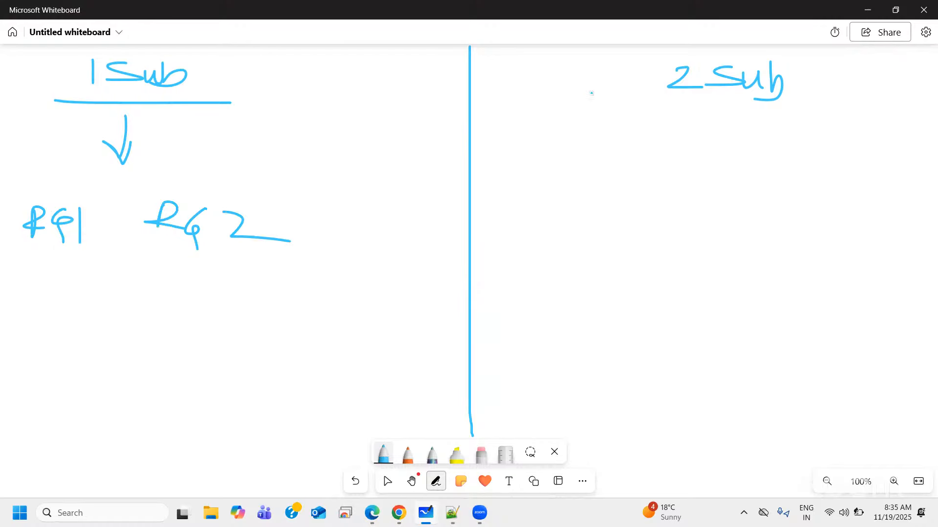
Step: Underline "2 Sub", draw a downward arrow beneath it, and write "RGA" and "RGB" below the arrow
{"action": "left_click_drag", "start_coordinate": [662, 122], "coordinate": [823, 119]}
{"action": "mouse_move", "coordinate": [720, 127]}
{"action": "left_mouse_down"}
{"action": "mouse_move", "coordinate": [727, 194]}
{"action": "mouse_move", "coordinate": [740, 170]}
{"action": "left_mouse_up"}
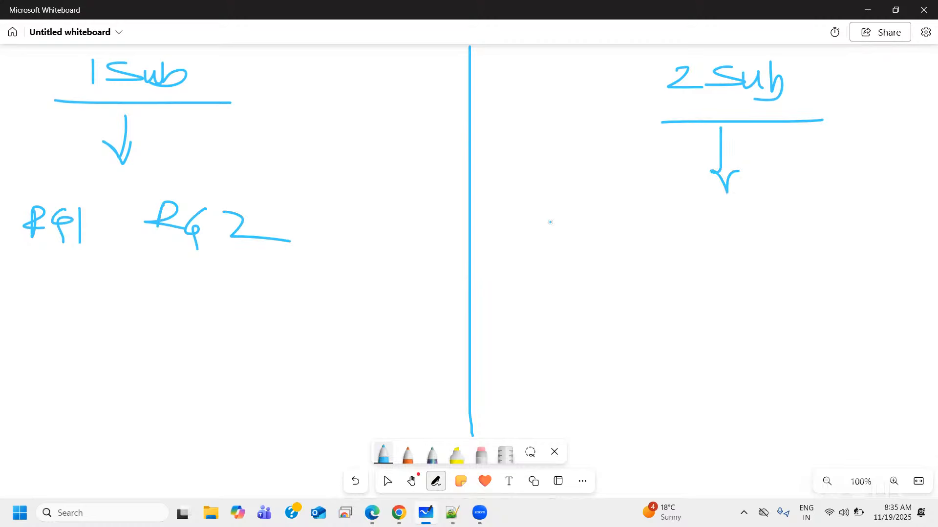
{"action": "mouse_move", "coordinate": [534, 211]}
{"action": "left_mouse_down"}
{"action": "mouse_move", "coordinate": [534, 239]}
{"action": "mouse_move", "coordinate": [574, 233]}
{"action": "mouse_move", "coordinate": [575, 248]}
{"action": "left_mouse_up"}
{"action": "left_click_drag", "start_coordinate": [584, 248], "coordinate": [631, 226]}
{"action": "mouse_move", "coordinate": [736, 215]}
{"action": "left_mouse_down"}
{"action": "mouse_move", "coordinate": [727, 246]}
{"action": "mouse_move", "coordinate": [706, 215]}
{"action": "mouse_move", "coordinate": [709, 229]}
{"action": "mouse_move", "coordinate": [755, 244]}
{"action": "left_mouse_up"}
{"action": "left_click_drag", "start_coordinate": [756, 218], "coordinate": [755, 243]}
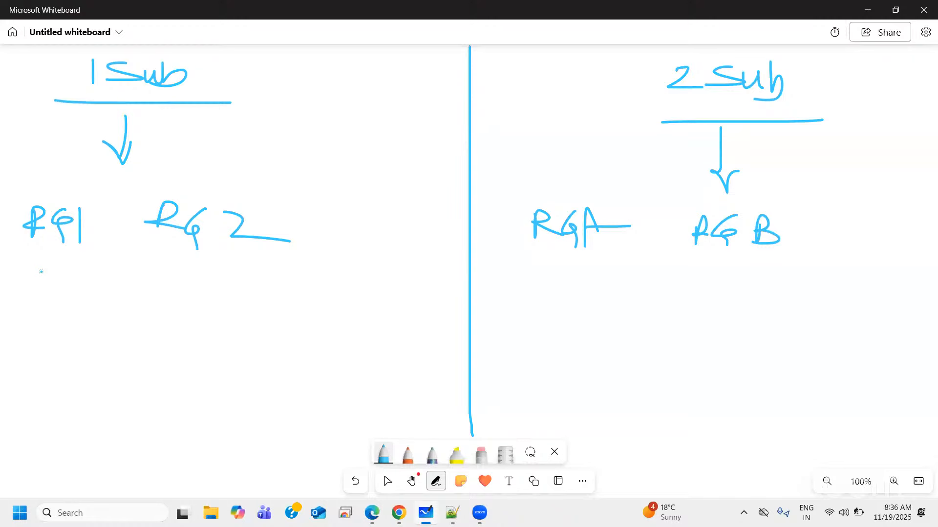
Step: Draw an arrow below RG1, list "SA" and "DB" under it with check marks, and label them R1 and R2
{"action": "mouse_move", "coordinate": [42, 266]}
{"action": "left_mouse_down"}
{"action": "mouse_move", "coordinate": [43, 315]}
{"action": "mouse_move", "coordinate": [51, 295]}
{"action": "left_mouse_up"}
{"action": "left_click_drag", "start_coordinate": [13, 357], "coordinate": [90, 370]}
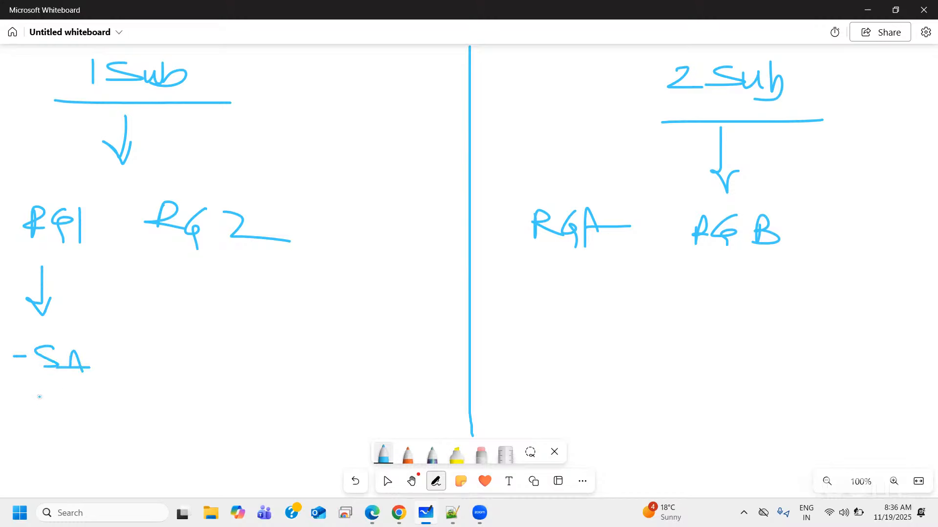
{"action": "mouse_move", "coordinate": [10, 405]}
{"action": "left_mouse_down"}
{"action": "mouse_move", "coordinate": [53, 401]}
{"action": "mouse_move", "coordinate": [41, 414]}
{"action": "mouse_move", "coordinate": [80, 412]}
{"action": "mouse_move", "coordinate": [69, 417]}
{"action": "left_mouse_up"}
{"action": "mouse_move", "coordinate": [70, 368]}
{"action": "left_mouse_down"}
{"action": "mouse_move", "coordinate": [71, 380]}
{"action": "mouse_move", "coordinate": [105, 347]}
{"action": "left_mouse_up"}
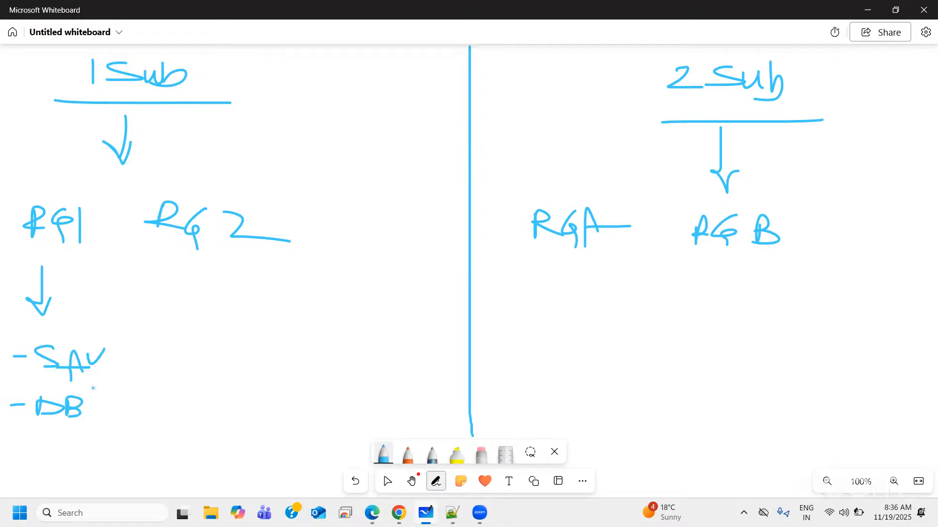
{"action": "mouse_move", "coordinate": [91, 397]}
{"action": "left_mouse_down"}
{"action": "mouse_move", "coordinate": [94, 408]}
{"action": "mouse_move", "coordinate": [144, 389]}
{"action": "left_mouse_up"}
{"action": "mouse_move", "coordinate": [42, 435]}
{"action": "left_mouse_down"}
{"action": "mouse_move", "coordinate": [48, 429]}
{"action": "mouse_move", "coordinate": [46, 451]}
{"action": "left_mouse_up"}
{"action": "mouse_move", "coordinate": [46, 431]}
{"action": "left_mouse_down"}
{"action": "mouse_move", "coordinate": [57, 429]}
{"action": "mouse_move", "coordinate": [63, 446]}
{"action": "left_mouse_up"}
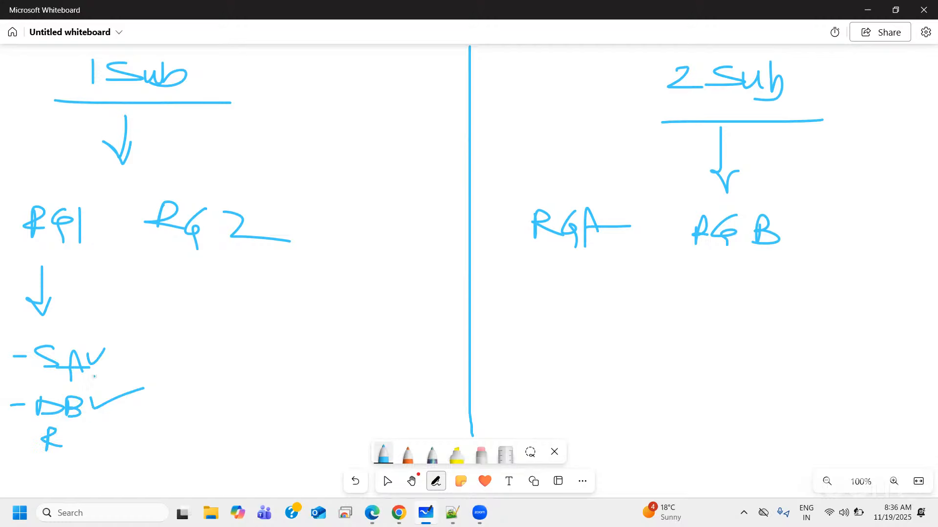
{"action": "mouse_move", "coordinate": [110, 352]}
{"action": "left_mouse_down"}
{"action": "mouse_move", "coordinate": [111, 368]}
{"action": "mouse_move", "coordinate": [122, 362]}
{"action": "mouse_move", "coordinate": [126, 371]}
{"action": "left_mouse_up"}
{"action": "left_click_drag", "start_coordinate": [66, 444], "coordinate": [76, 452]}
{"action": "left_click_drag", "start_coordinate": [73, 451], "coordinate": [105, 450]}
Step: Draw an arrow below RG2 and list "ADF R1" and "ADB R2" under it
{"action": "mouse_move", "coordinate": [212, 261]}
{"action": "left_mouse_down"}
{"action": "mouse_move", "coordinate": [212, 315]}
{"action": "mouse_move", "coordinate": [220, 298]}
{"action": "left_mouse_up"}
{"action": "left_click_drag", "start_coordinate": [179, 356], "coordinate": [233, 363]}
{"action": "mouse_move", "coordinate": [234, 348]}
{"action": "left_mouse_down"}
{"action": "mouse_move", "coordinate": [247, 351]}
{"action": "mouse_move", "coordinate": [244, 363]}
{"action": "mouse_move", "coordinate": [267, 344]}
{"action": "mouse_move", "coordinate": [264, 354]}
{"action": "mouse_move", "coordinate": [302, 372]}
{"action": "left_mouse_up"}
{"action": "left_click_drag", "start_coordinate": [186, 412], "coordinate": [211, 418]}
{"action": "mouse_move", "coordinate": [213, 402]}
{"action": "left_mouse_down"}
{"action": "mouse_move", "coordinate": [226, 409]}
{"action": "mouse_move", "coordinate": [213, 418]}
{"action": "mouse_move", "coordinate": [236, 415]}
{"action": "mouse_move", "coordinate": [208, 413]}
{"action": "left_mouse_up"}
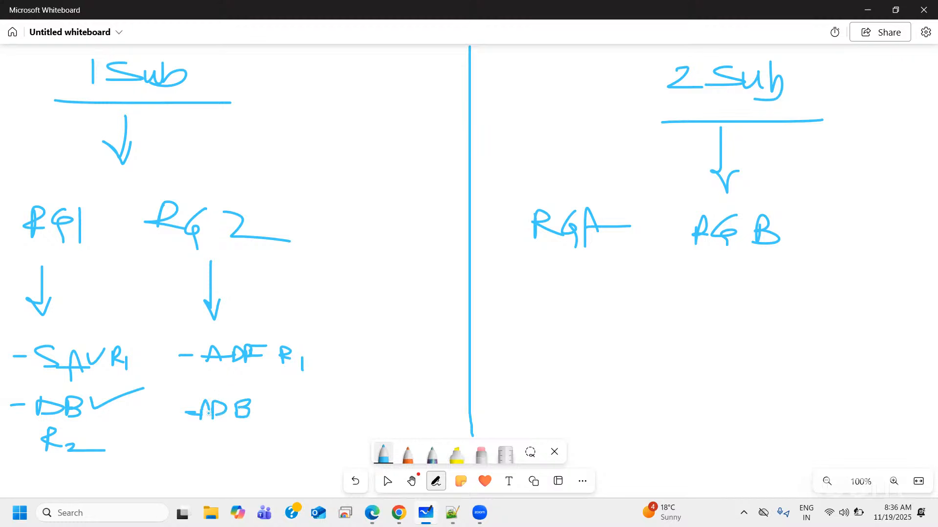
{"action": "mouse_move", "coordinate": [273, 400]}
{"action": "left_mouse_down"}
{"action": "mouse_move", "coordinate": [272, 421]}
{"action": "mouse_move", "coordinate": [306, 419]}
{"action": "left_mouse_up"}
Step: Underline RGA, RGB, SA, RG1 and ADF, draw a curved arrow from RG2 towards the second subscription, and check ADF
{"action": "left_click_drag", "start_coordinate": [548, 259], "coordinate": [754, 266]}
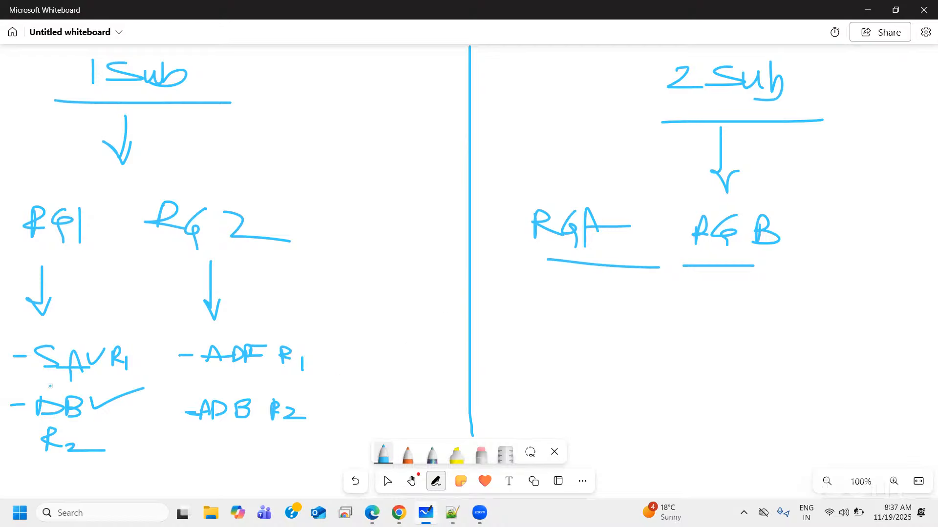
{"action": "left_click_drag", "start_coordinate": [29, 385], "coordinate": [78, 385]}
{"action": "left_click_drag", "start_coordinate": [14, 256], "coordinate": [86, 257]}
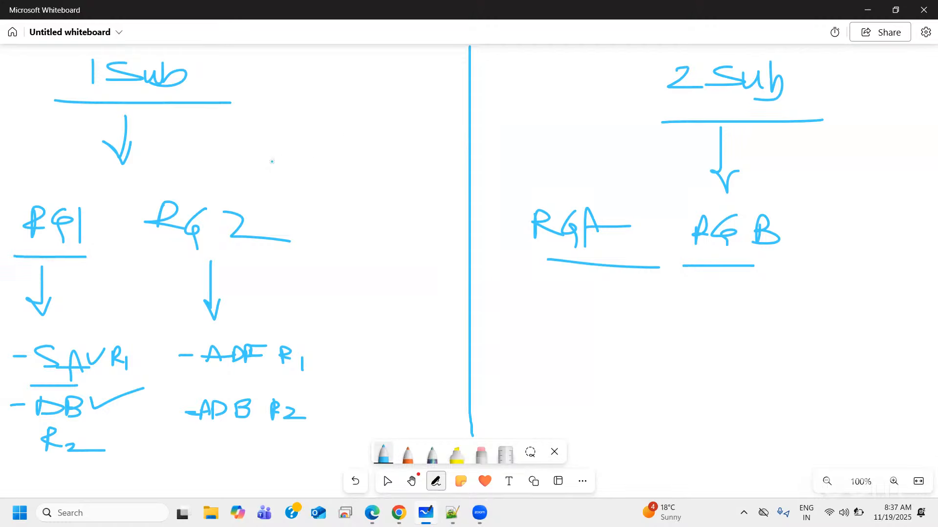
{"action": "mouse_move", "coordinate": [260, 174]}
{"action": "left_mouse_down"}
{"action": "mouse_move", "coordinate": [379, 115]}
{"action": "mouse_move", "coordinate": [432, 125]}
{"action": "mouse_move", "coordinate": [409, 142]}
{"action": "left_mouse_up"}
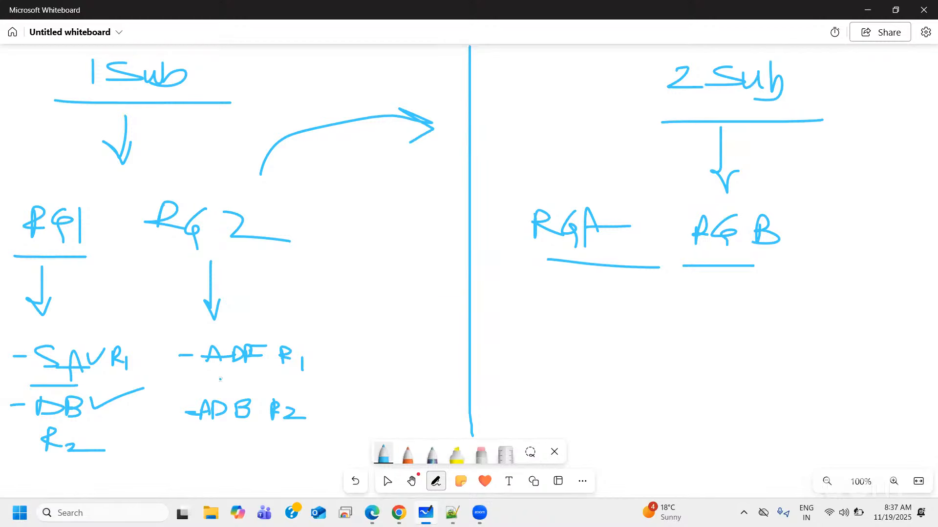
{"action": "left_click_drag", "start_coordinate": [211, 379], "coordinate": [284, 377]}
{"action": "mouse_move", "coordinate": [288, 333]}
{"action": "left_mouse_down"}
{"action": "mouse_move", "coordinate": [294, 344]}
{"action": "mouse_move", "coordinate": [338, 326]}
{"action": "left_mouse_up"}
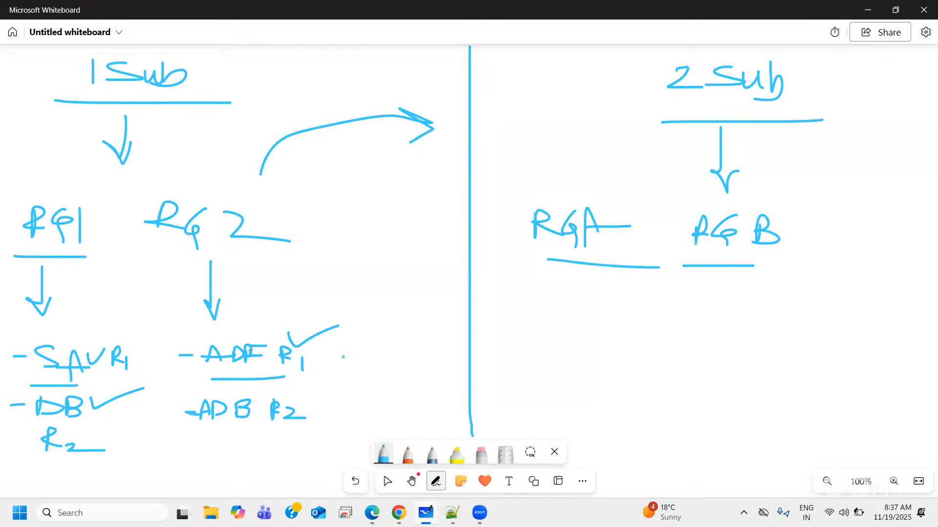
Step: Underline and box RG2, draw an arrow at RG1, and add a second curve towards 2 Sub and a line beneath 1 Sub
{"action": "left_click_drag", "start_coordinate": [145, 265], "coordinate": [252, 263]}
{"action": "mouse_move", "coordinate": [76, 245]}
{"action": "left_mouse_down"}
{"action": "mouse_move", "coordinate": [120, 212]}
{"action": "mouse_move", "coordinate": [103, 249]}
{"action": "left_mouse_up"}
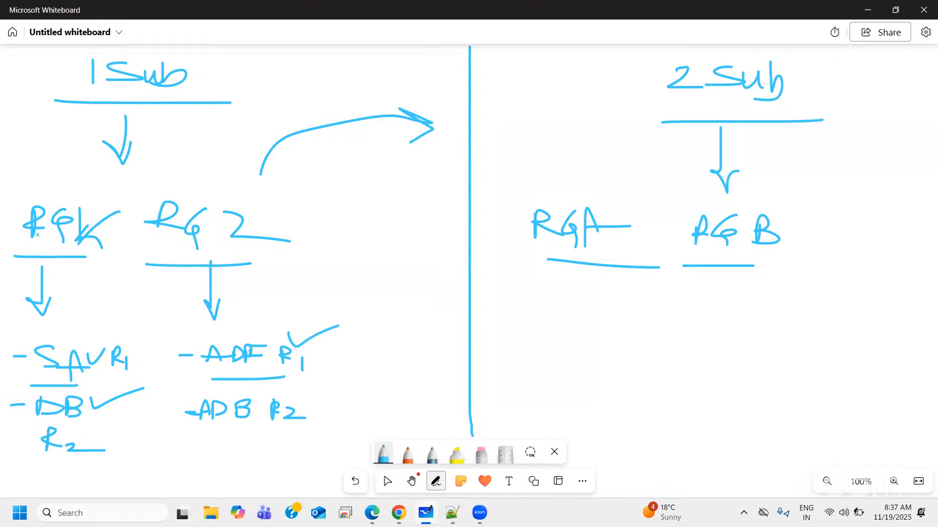
{"action": "left_click_drag", "start_coordinate": [146, 206], "coordinate": [146, 276]}
{"action": "mouse_move", "coordinate": [131, 197]}
{"action": "left_mouse_down"}
{"action": "mouse_move", "coordinate": [295, 204]}
{"action": "mouse_move", "coordinate": [307, 271]}
{"action": "mouse_move", "coordinate": [162, 272]}
{"action": "left_mouse_up"}
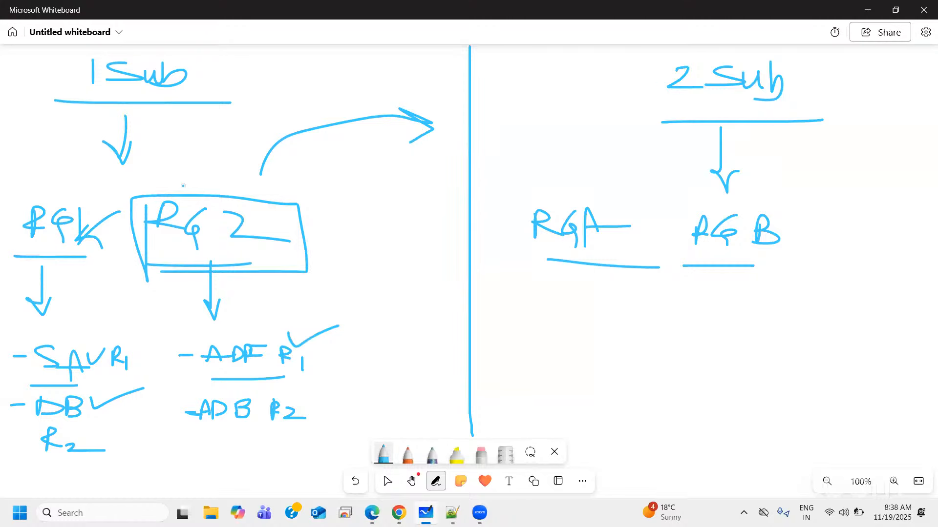
{"action": "left_click_drag", "start_coordinate": [182, 186], "coordinate": [438, 108]}
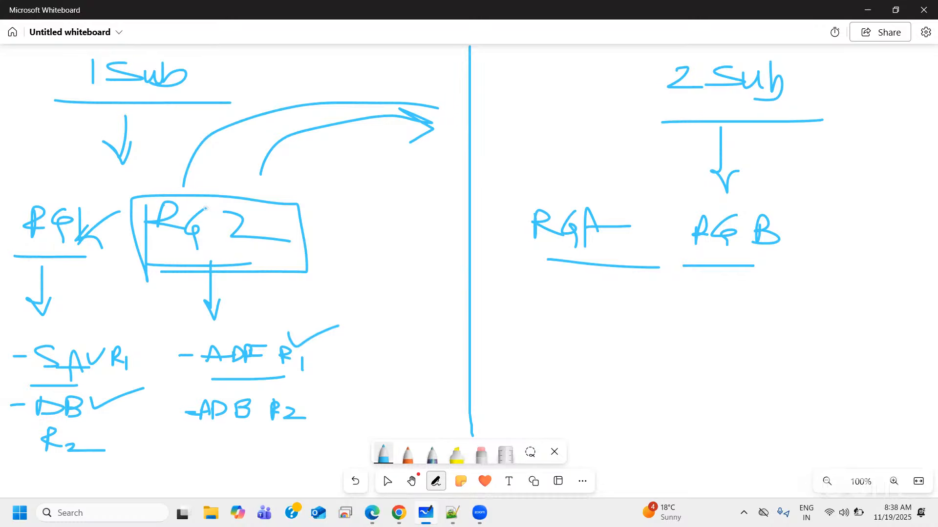
{"action": "left_click_drag", "start_coordinate": [125, 118], "coordinate": [205, 118]}
Step: Switch to the Azure portal, dismiss the key vault's move options, and view the 3 Level Hierarchy notes in Notepad++
{"action": "left_click", "coordinate": [372, 513]}
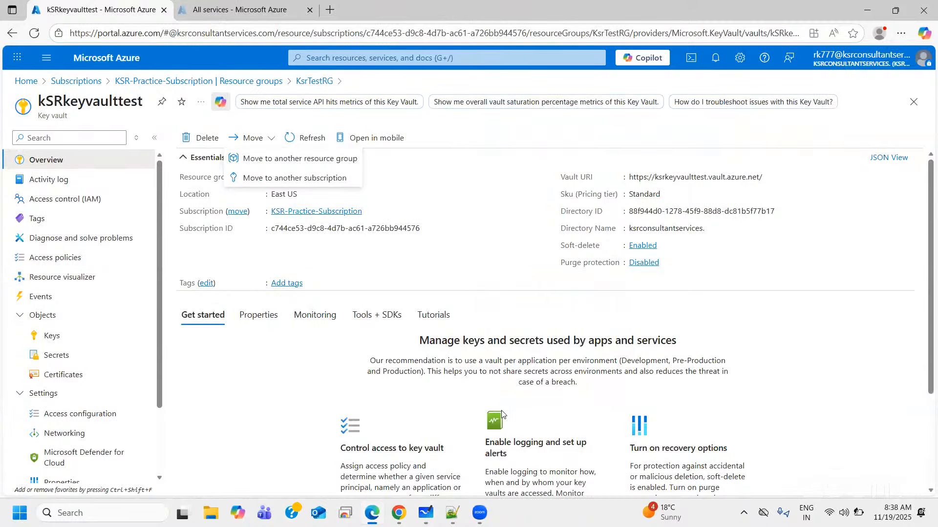
{"action": "left_click", "coordinate": [474, 213]}
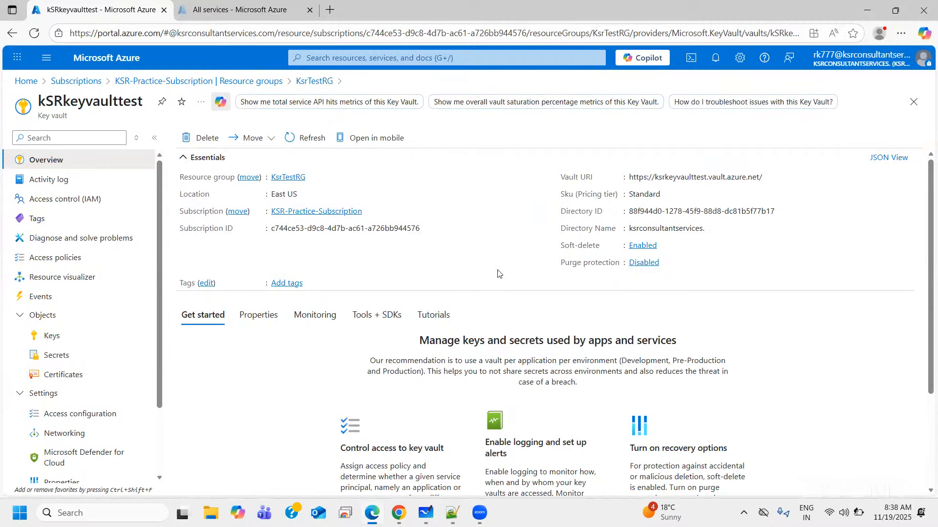
{"action": "left_click", "coordinate": [867, 10]}
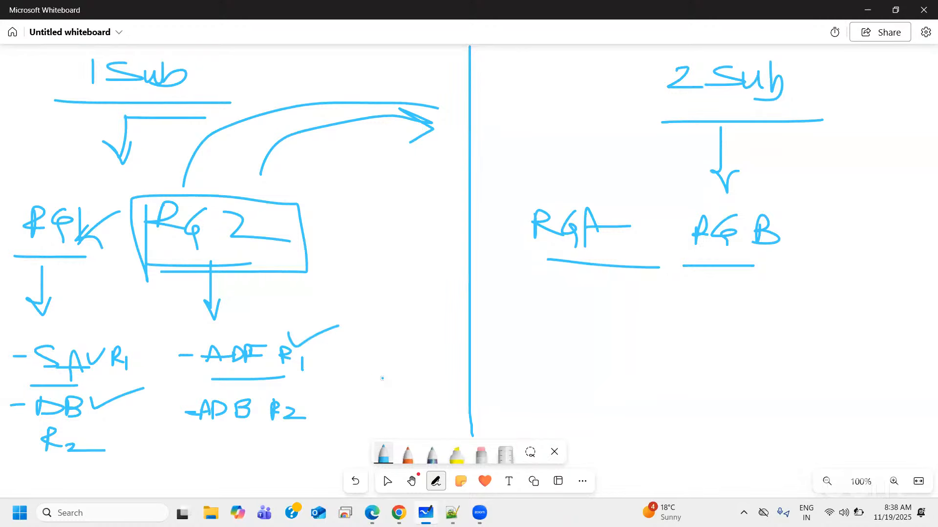
{"action": "left_click", "coordinate": [867, 5]}
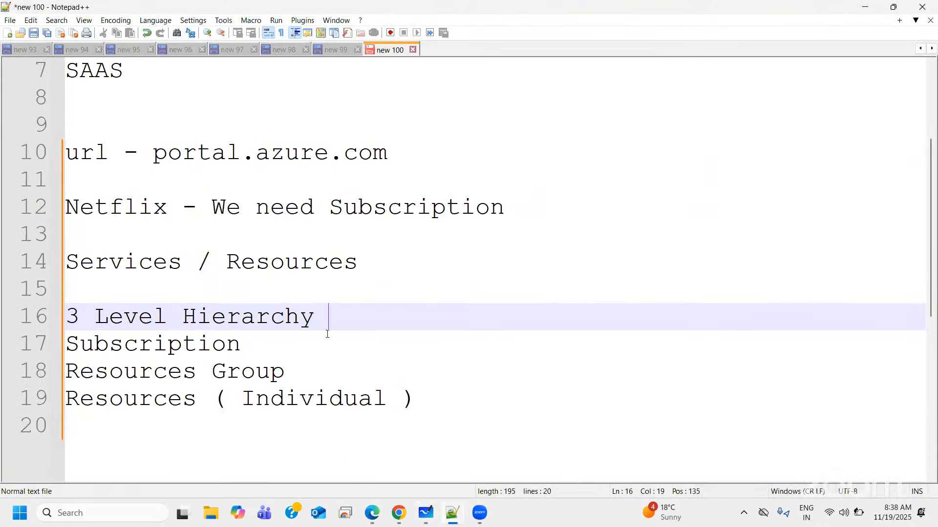
{"action": "left_click", "coordinate": [372, 513]}
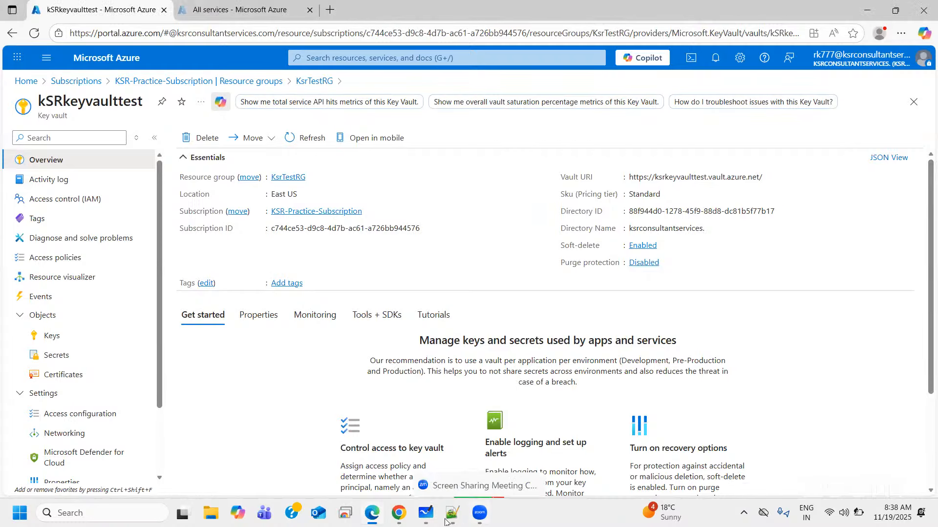
Step: Return to Microsoft Whiteboard and underline SA and DB in the RG1 list
{"action": "left_click", "coordinate": [425, 512]}
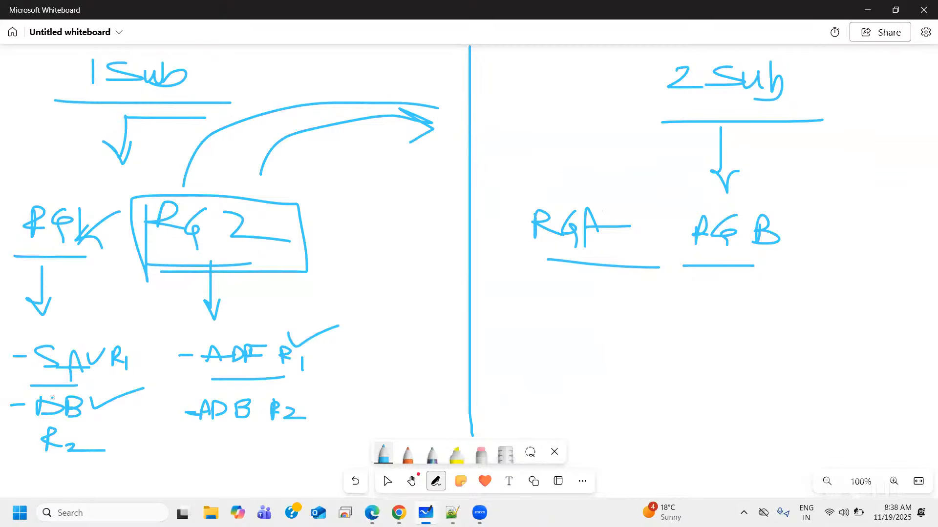
{"action": "left_click_drag", "start_coordinate": [37, 386], "coordinate": [95, 385]}
{"action": "left_click_drag", "start_coordinate": [27, 426], "coordinate": [112, 425]}
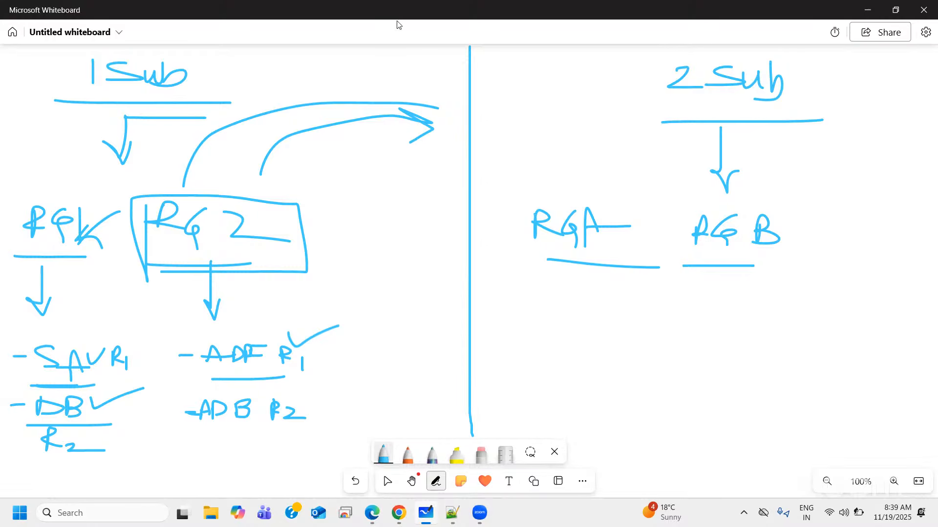
Step: Switch to the Azure portal, open the KsrTestRG resource group and collapse the subscription pane to view its resources
{"action": "left_click", "coordinate": [372, 513]}
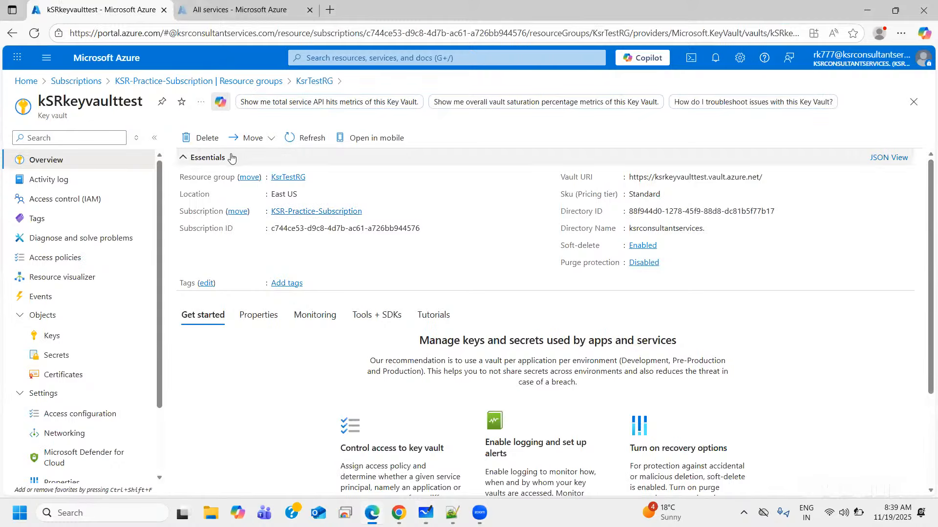
{"action": "left_click", "coordinate": [314, 81]}
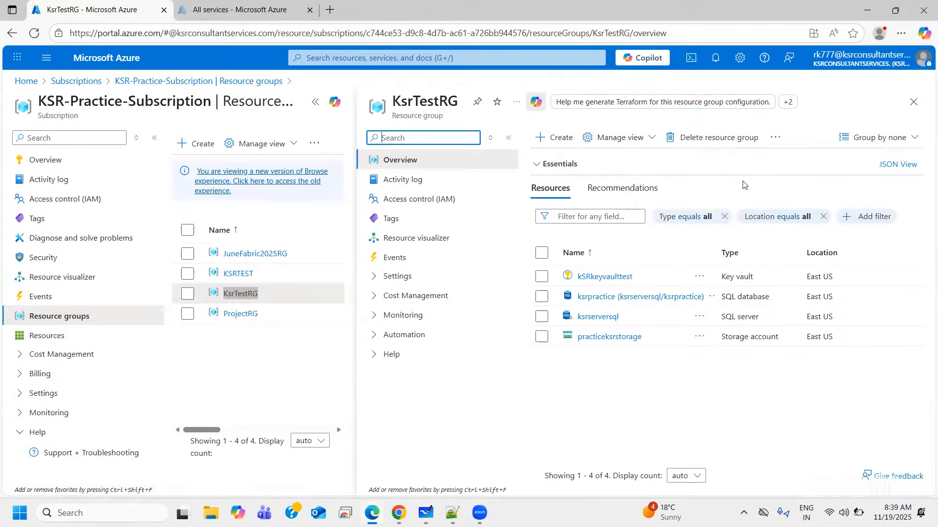
{"action": "left_click", "coordinate": [314, 102]}
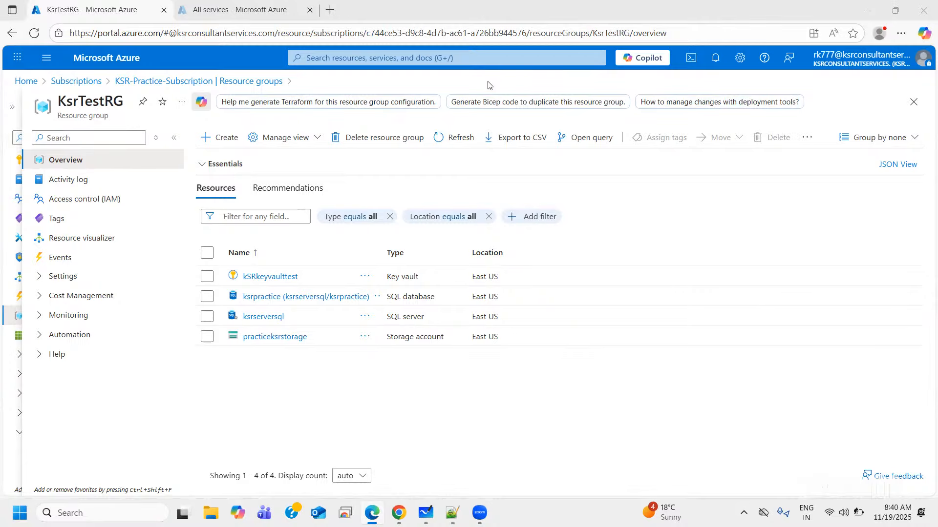
Step: Switch to Microsoft Whiteboard and sketch a box with an outgoing arrow and three boxes labelled T1, T2 and T3
{"action": "left_click", "coordinate": [425, 513]}
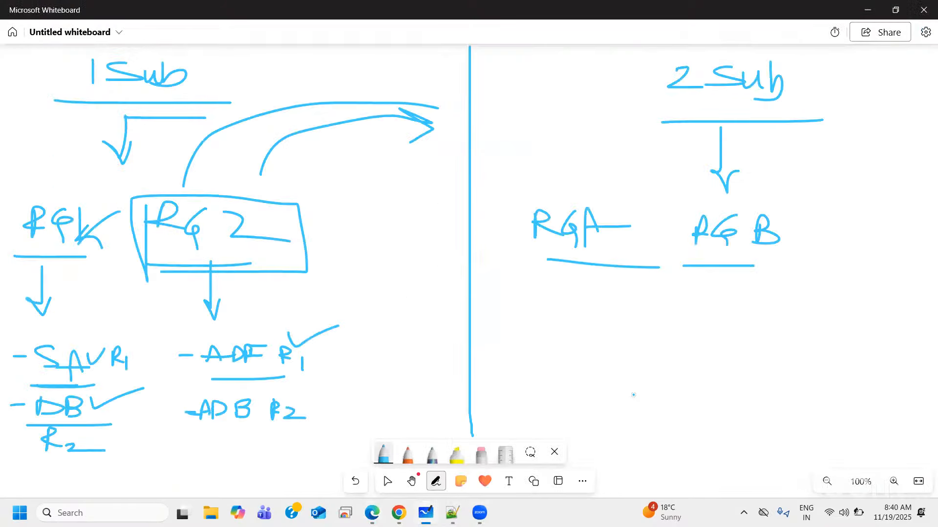
{"action": "mouse_move", "coordinate": [631, 393]}
{"action": "left_mouse_down"}
{"action": "mouse_move", "coordinate": [666, 389]}
{"action": "mouse_move", "coordinate": [630, 430]}
{"action": "mouse_move", "coordinate": [684, 411]}
{"action": "mouse_move", "coordinate": [676, 418]}
{"action": "left_mouse_up"}
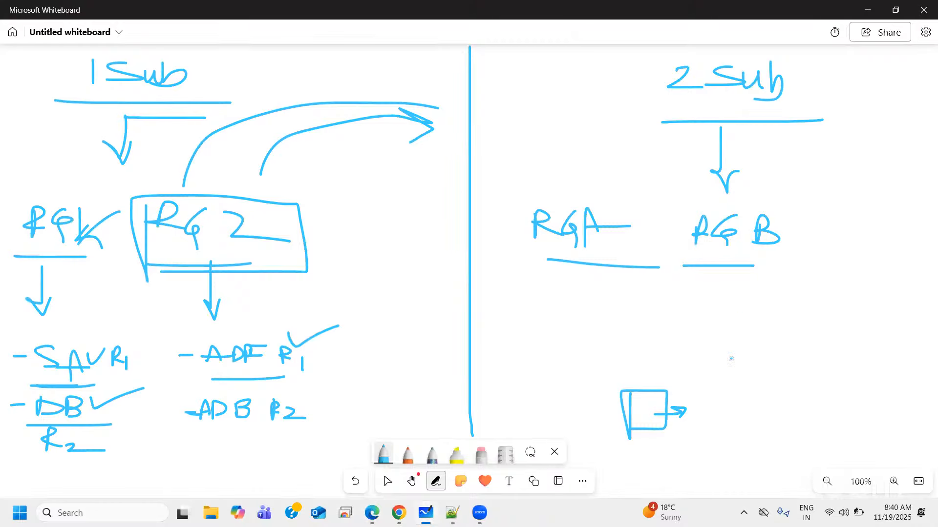
{"action": "left_click_drag", "start_coordinate": [708, 336], "coordinate": [712, 367]}
{"action": "left_click_drag", "start_coordinate": [733, 377], "coordinate": [742, 357]}
{"action": "left_click_drag", "start_coordinate": [756, 362], "coordinate": [756, 374]}
{"action": "mouse_move", "coordinate": [780, 336]}
{"action": "left_mouse_down"}
{"action": "mouse_move", "coordinate": [784, 366]}
{"action": "mouse_move", "coordinate": [804, 378]}
{"action": "left_mouse_up"}
{"action": "mouse_move", "coordinate": [796, 380]}
{"action": "left_mouse_down"}
{"action": "mouse_move", "coordinate": [795, 393]}
{"action": "mouse_move", "coordinate": [813, 391]}
{"action": "left_mouse_up"}
{"action": "mouse_move", "coordinate": [841, 351]}
{"action": "left_mouse_down"}
{"action": "mouse_move", "coordinate": [849, 377]}
{"action": "mouse_move", "coordinate": [869, 384]}
{"action": "left_mouse_up"}
{"action": "mouse_move", "coordinate": [860, 386]}
{"action": "left_mouse_down"}
{"action": "mouse_move", "coordinate": [860, 404]}
{"action": "mouse_move", "coordinate": [880, 393]}
{"action": "mouse_move", "coordinate": [877, 405]}
{"action": "left_mouse_up"}
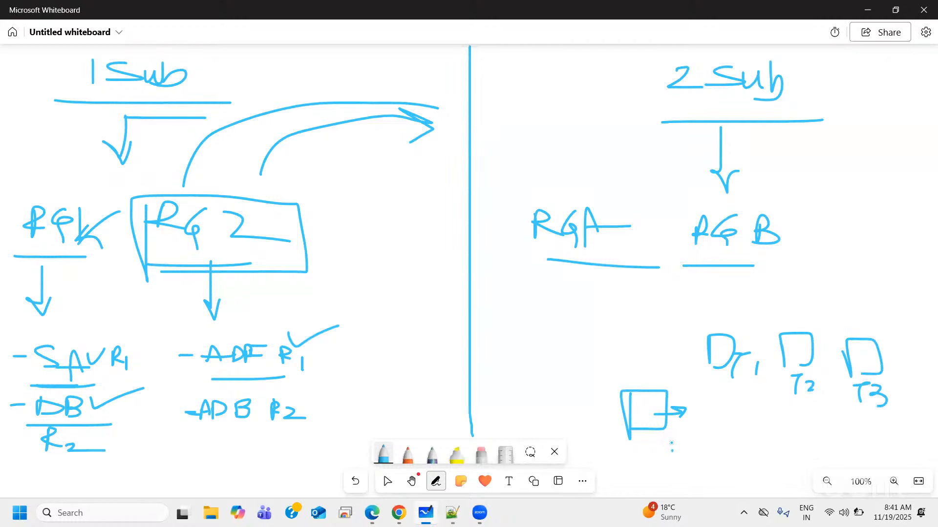
Step: Add a boxed letter "A" below the arrowed box and a short incoming line to each of the T1, T2 and T3 boxes
{"action": "mouse_move", "coordinate": [672, 461]}
{"action": "left_mouse_down"}
{"action": "mouse_move", "coordinate": [689, 461]}
{"action": "mouse_move", "coordinate": [688, 452]}
{"action": "left_mouse_up"}
{"action": "left_click_drag", "start_coordinate": [703, 348], "coordinate": [679, 333]}
{"action": "left_click_drag", "start_coordinate": [764, 324], "coordinate": [780, 337]}
{"action": "left_click_drag", "start_coordinate": [830, 322], "coordinate": [855, 337]}
{"action": "mouse_move", "coordinate": [664, 447]}
{"action": "left_mouse_down"}
{"action": "mouse_move", "coordinate": [661, 463]}
{"action": "mouse_move", "coordinate": [703, 427]}
{"action": "mouse_move", "coordinate": [658, 472]}
{"action": "left_mouse_up"}
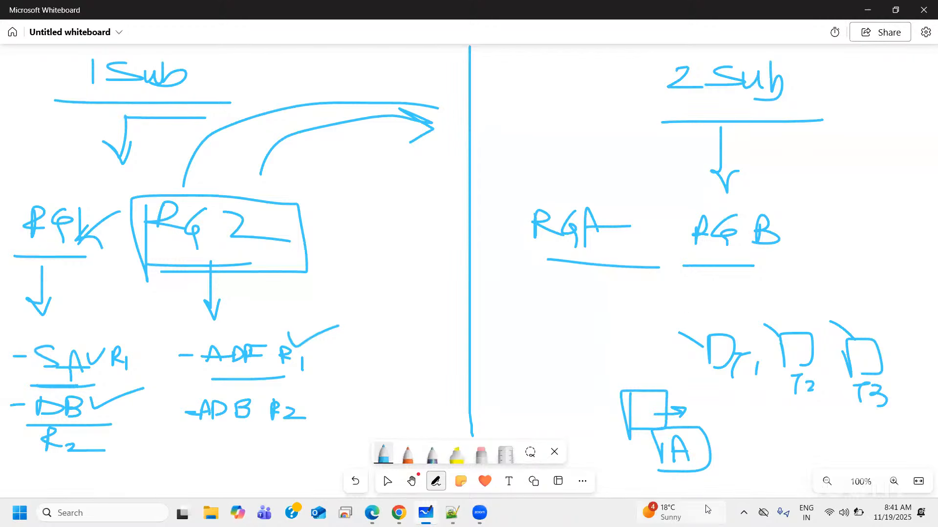
Step: Erase the arrowed box, the boxed "A" and the T1, T2 and T3 boxes below RGB
{"action": "left_click", "coordinate": [481, 454]}
{"action": "mouse_move", "coordinate": [853, 441]}
{"action": "left_mouse_down"}
{"action": "mouse_move", "coordinate": [815, 330]}
{"action": "mouse_move", "coordinate": [887, 387]}
{"action": "mouse_move", "coordinate": [845, 433]}
{"action": "mouse_move", "coordinate": [842, 385]}
{"action": "mouse_move", "coordinate": [713, 379]}
{"action": "mouse_move", "coordinate": [697, 456]}
{"action": "mouse_move", "coordinate": [695, 362]}
{"action": "mouse_move", "coordinate": [722, 334]}
{"action": "left_mouse_up"}
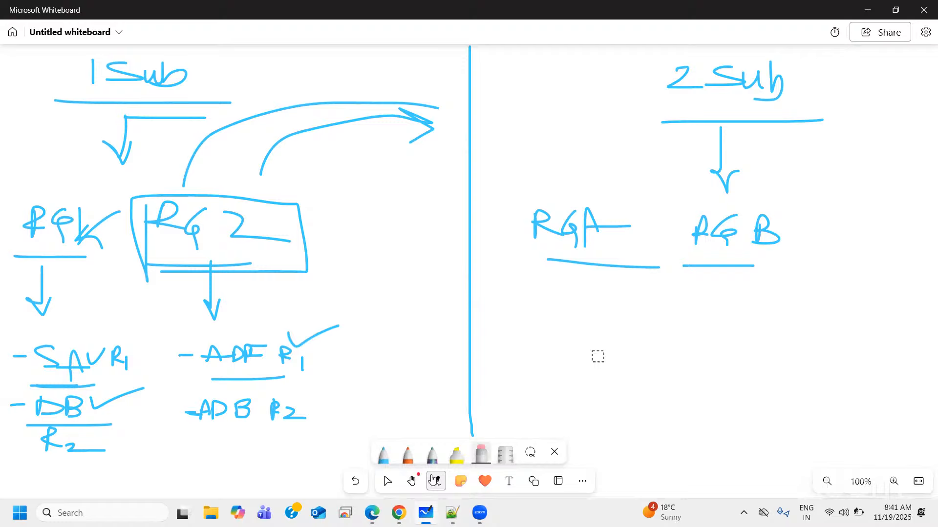
Step: Switch to the Azure portal and view the activity log and access control (IAM) page of KsrTestRG
{"action": "left_click", "coordinate": [372, 513]}
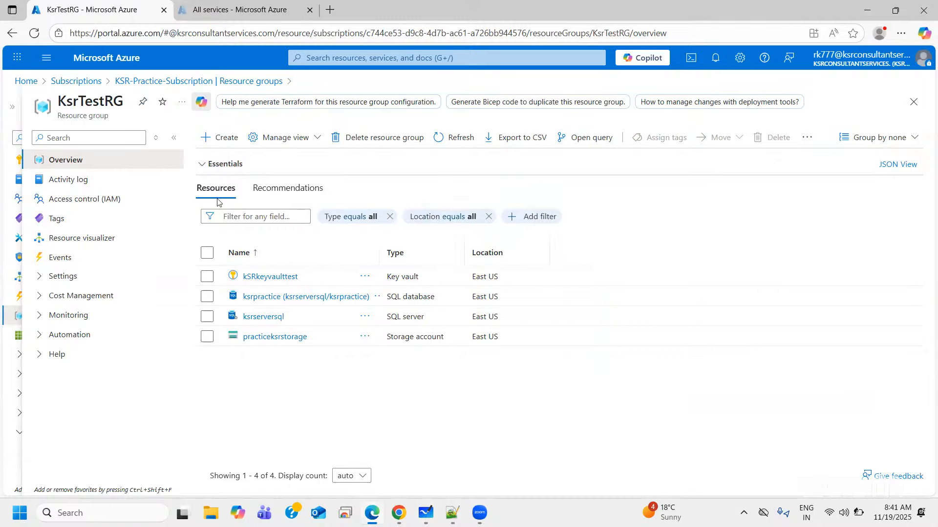
{"action": "left_click", "coordinate": [64, 180]}
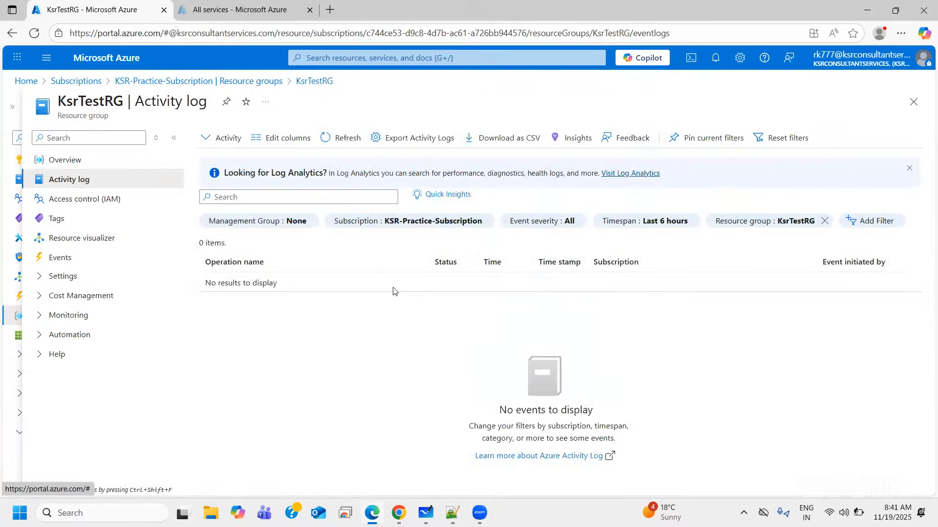
{"action": "left_click", "coordinate": [88, 199]}
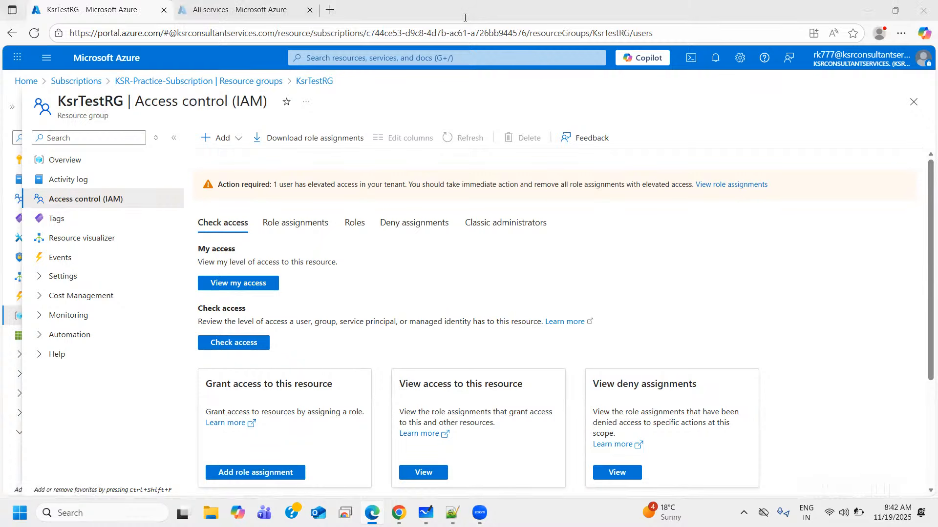
Step: Open the kSRkeyvaulttest key vault from KsrTestRG and start a new role assignment in its access control (IAM)
{"action": "left_click", "coordinate": [98, 159]}
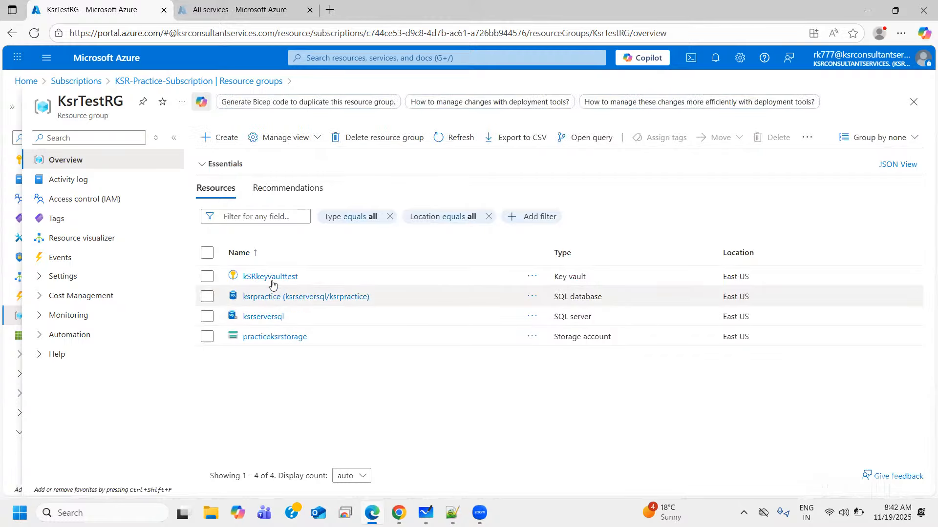
{"action": "left_click", "coordinate": [272, 278]}
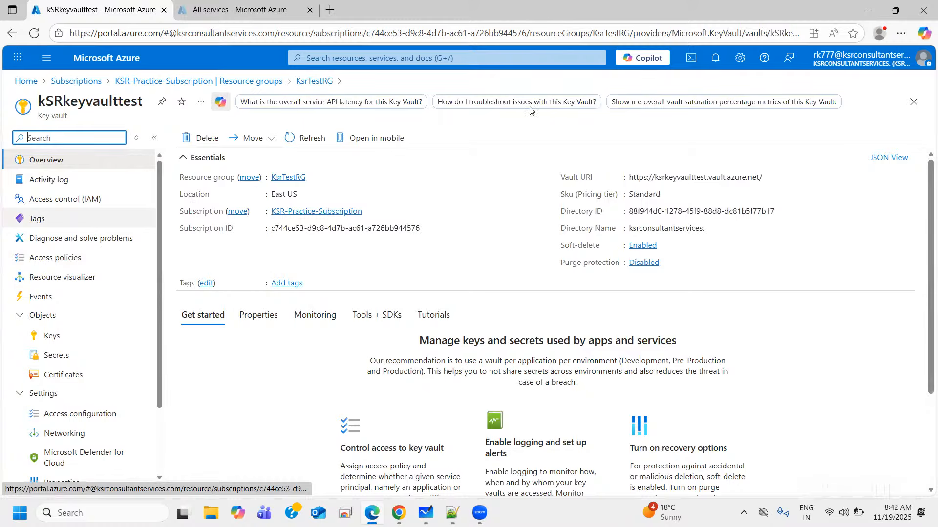
{"action": "left_click", "coordinate": [77, 201]}
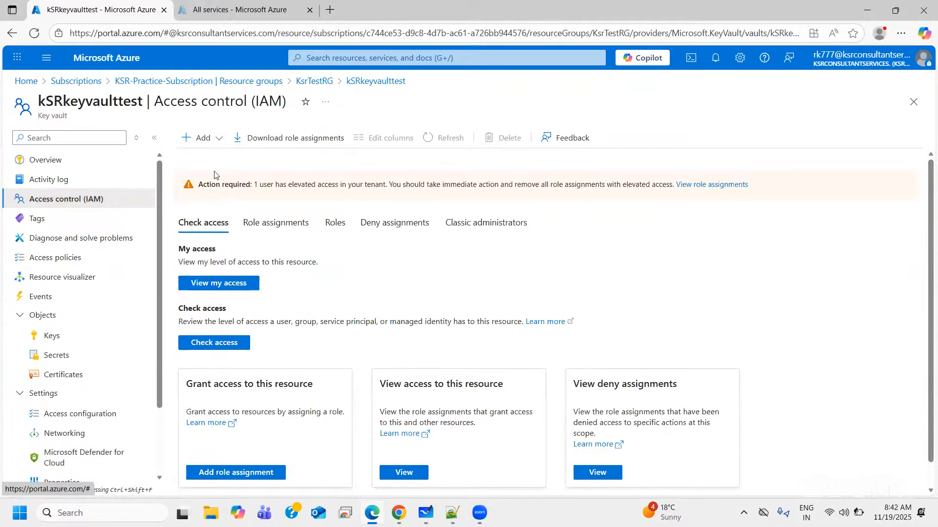
{"action": "left_click", "coordinate": [212, 139]}
{"action": "left_click", "coordinate": [216, 159]}
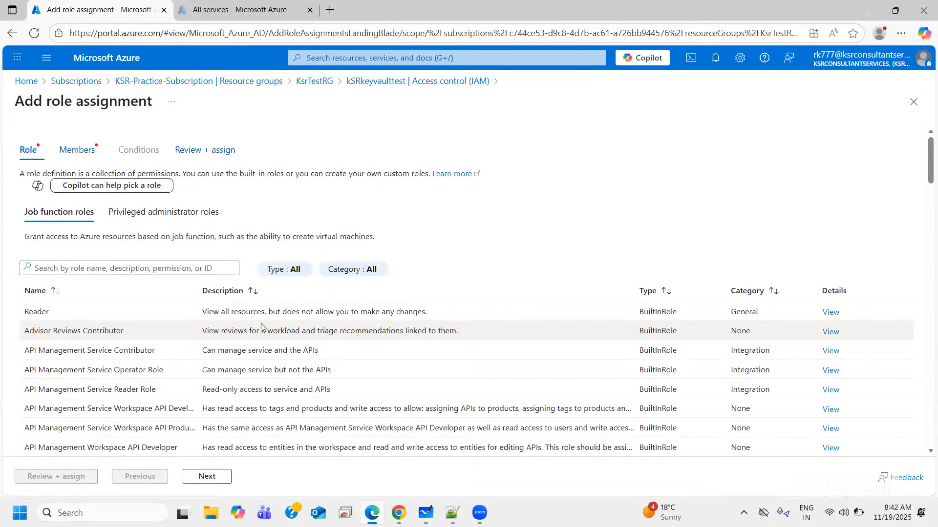
Step: Examine the built-in job function roles that can be assigned on the key vault
{"action": "scroll", "coordinate": [132, 404], "scroll_direction": "down", "scroll_amount": 10}
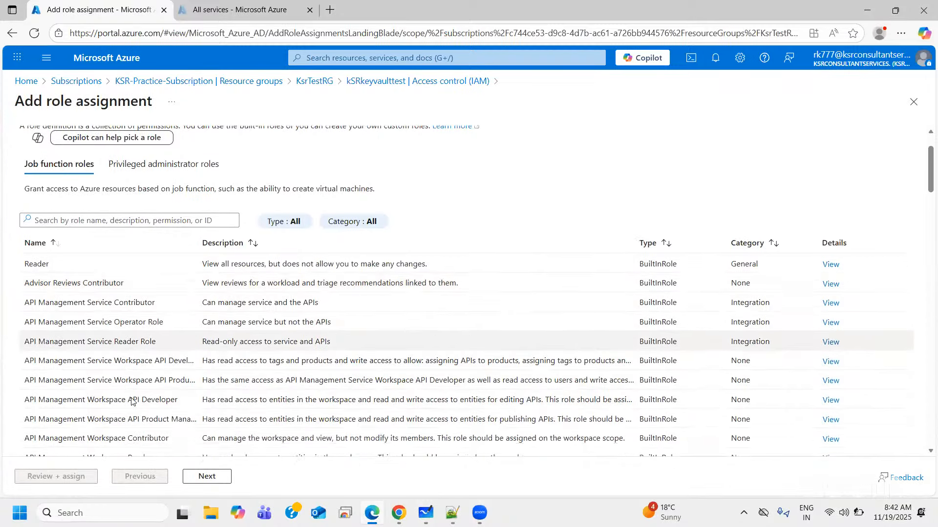
{"action": "scroll", "coordinate": [151, 352], "scroll_direction": "down", "scroll_amount": 15}
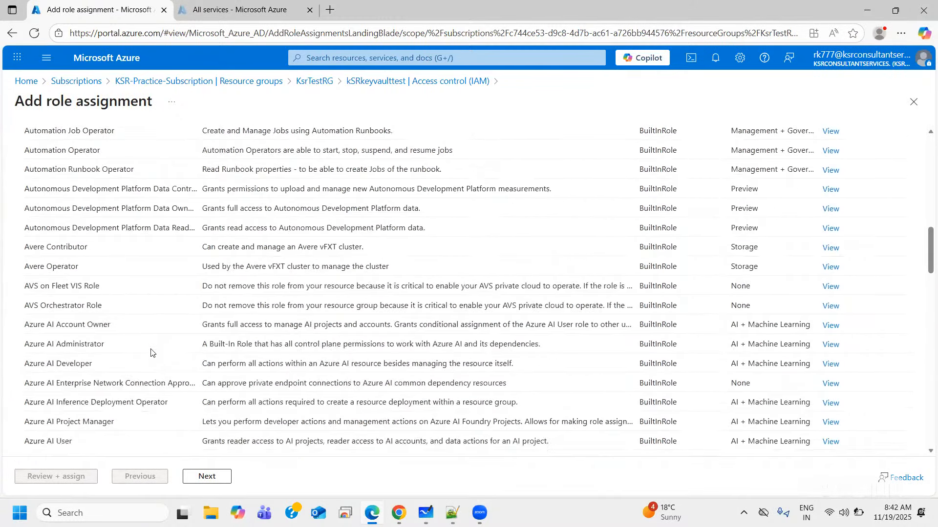
{"action": "scroll", "coordinate": [322, 340], "scroll_direction": "down", "scroll_amount": 10}
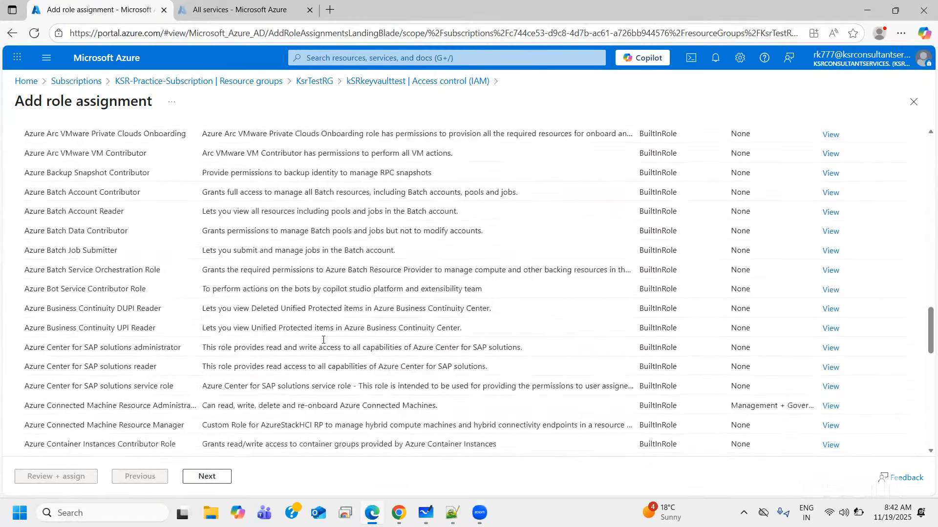
{"action": "scroll", "coordinate": [323, 340], "scroll_direction": "up", "scroll_amount": 12}
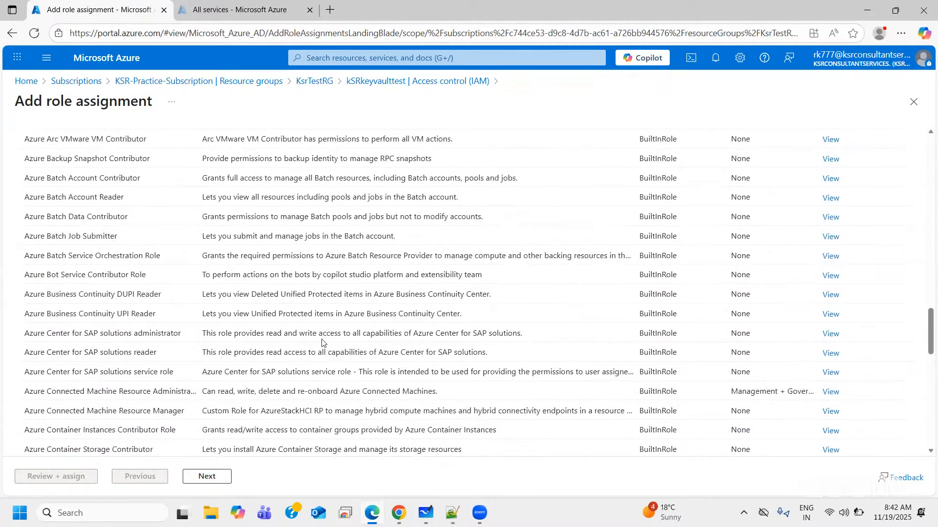
{"action": "scroll", "coordinate": [312, 344], "scroll_direction": "up", "scroll_amount": 10}
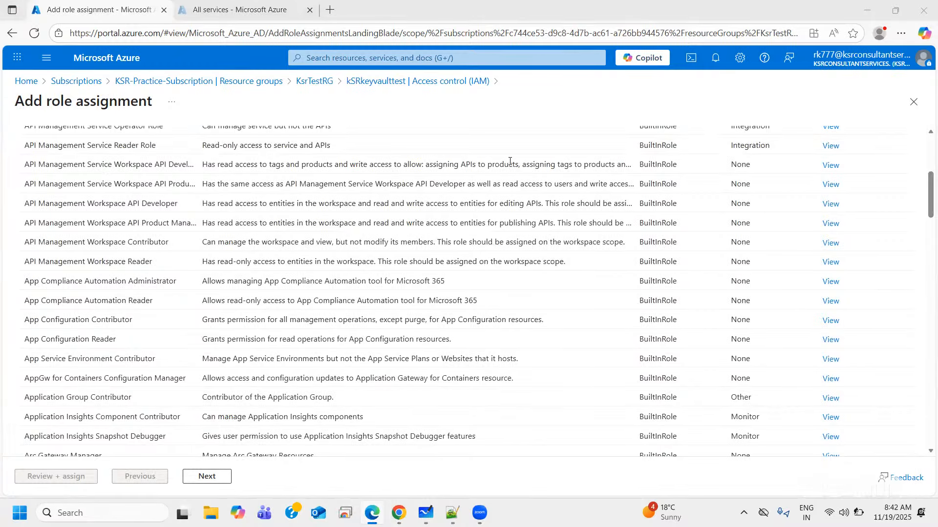
{"action": "scroll", "coordinate": [509, 161], "scroll_direction": "up", "scroll_amount": 5}
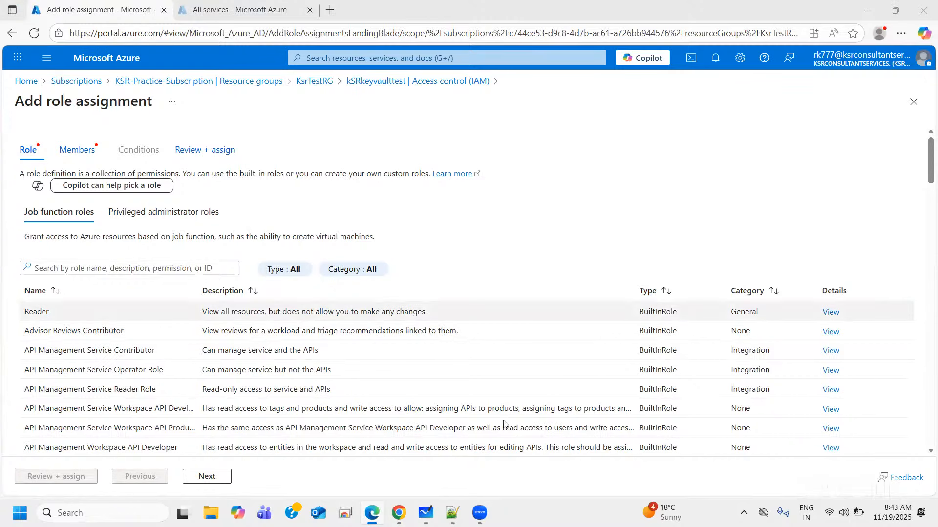
Step: Switch to Microsoft Whiteboard and write an underlined, boxed "250" with "RS" beneath it beside the ADF R1 entry
{"action": "left_click", "coordinate": [427, 513]}
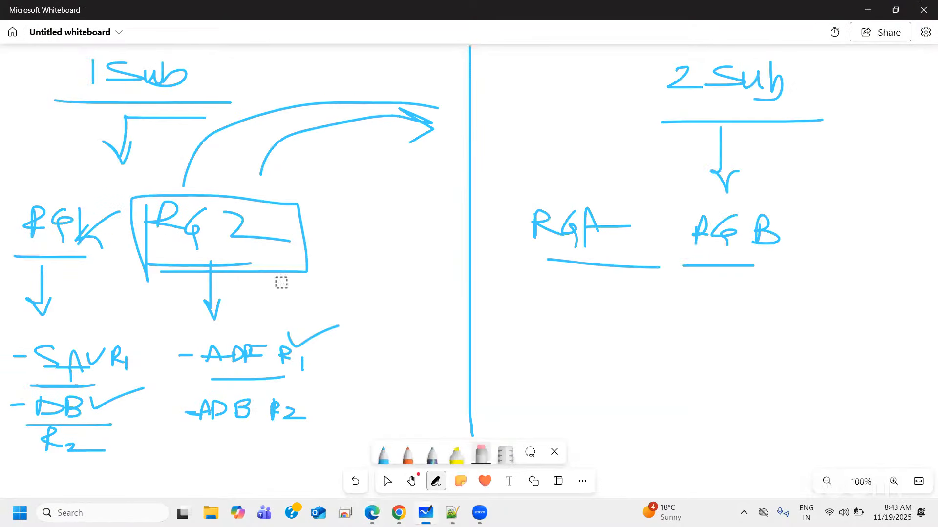
{"action": "left_click", "coordinate": [386, 459]}
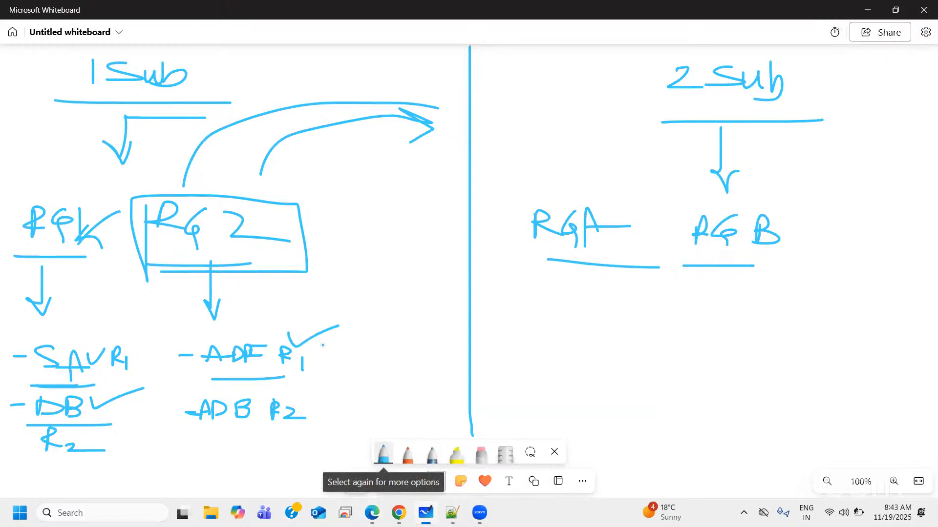
{"action": "mouse_move", "coordinate": [352, 341]}
{"action": "left_mouse_down"}
{"action": "mouse_move", "coordinate": [355, 356]}
{"action": "mouse_move", "coordinate": [391, 358]}
{"action": "mouse_move", "coordinate": [383, 356]}
{"action": "mouse_move", "coordinate": [409, 340]}
{"action": "mouse_move", "coordinate": [403, 353]}
{"action": "mouse_move", "coordinate": [421, 367]}
{"action": "left_mouse_up"}
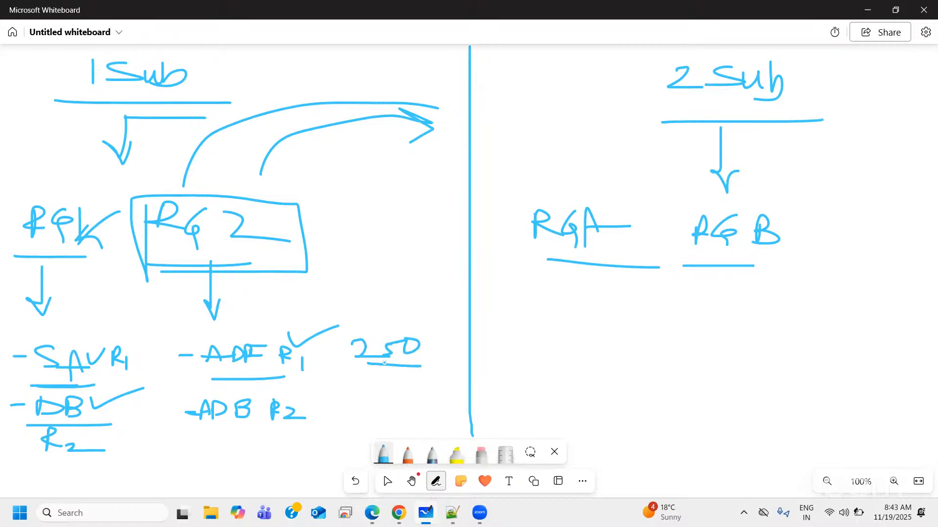
{"action": "mouse_move", "coordinate": [349, 370]}
{"action": "left_mouse_down"}
{"action": "mouse_move", "coordinate": [348, 342]}
{"action": "mouse_move", "coordinate": [441, 359]}
{"action": "mouse_move", "coordinate": [442, 372]}
{"action": "left_mouse_up"}
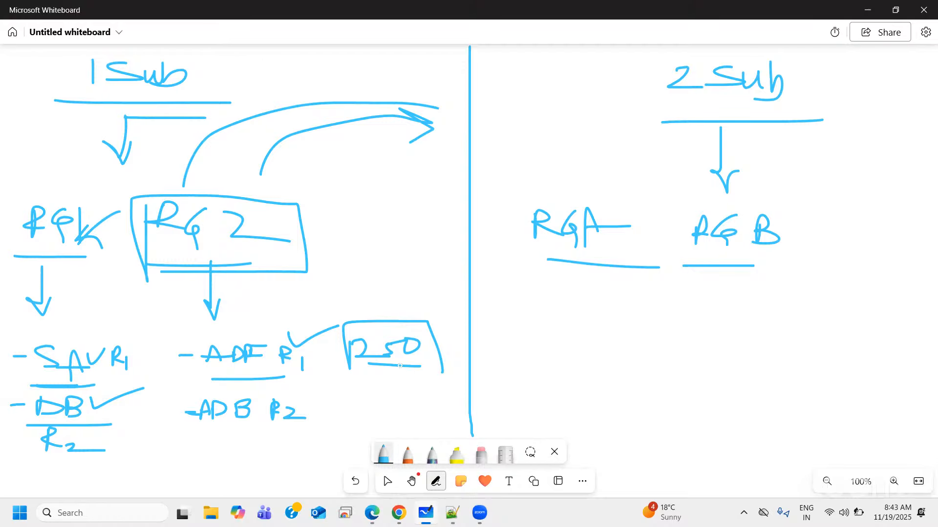
{"action": "mouse_move", "coordinate": [361, 398]}
{"action": "left_mouse_down"}
{"action": "mouse_move", "coordinate": [359, 387]}
{"action": "mouse_move", "coordinate": [383, 396]}
{"action": "left_mouse_up"}
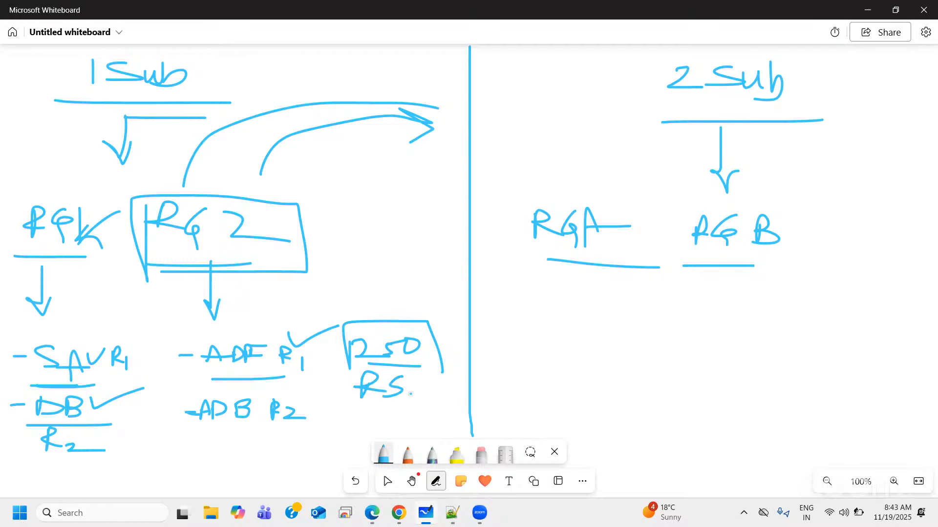
Step: Draw a curved arrow from beside RG 2 to RGA and add X marks next to 1 Sub and RG 2
{"action": "mouse_move", "coordinate": [353, 199]}
{"action": "left_mouse_down"}
{"action": "mouse_move", "coordinate": [600, 193]}
{"action": "mouse_move", "coordinate": [602, 163]}
{"action": "left_mouse_up"}
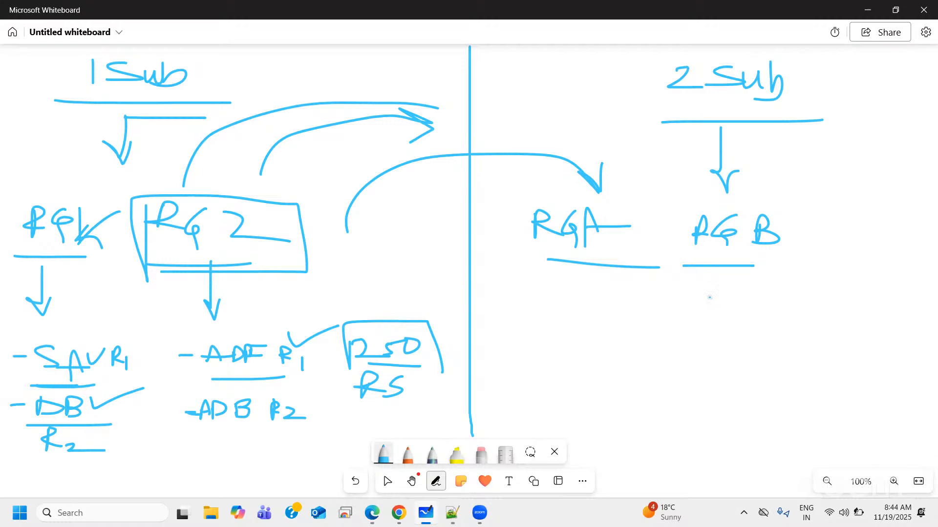
{"action": "mouse_move", "coordinate": [235, 78]}
{"action": "left_mouse_down"}
{"action": "mouse_move", "coordinate": [269, 104]}
{"action": "mouse_move", "coordinate": [240, 111]}
{"action": "left_mouse_up"}
{"action": "mouse_move", "coordinate": [309, 185]}
{"action": "left_mouse_down"}
{"action": "mouse_move", "coordinate": [335, 221]}
{"action": "mouse_move", "coordinate": [307, 227]}
{"action": "left_mouse_up"}
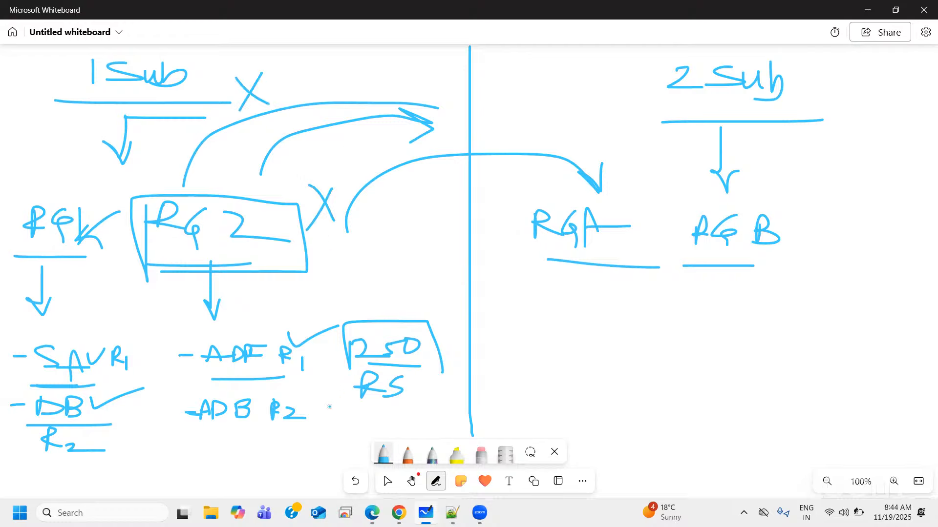
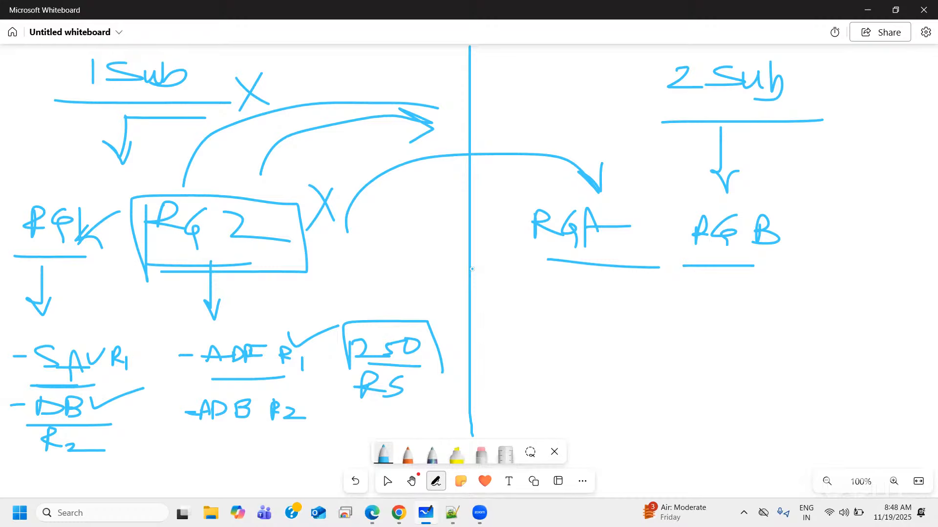
Step: Switch to the Azure portal, open the KSR-Practice-Subscription overview, highlight its directory and collapse the subscriptions list
{"action": "left_click", "coordinate": [372, 513]}
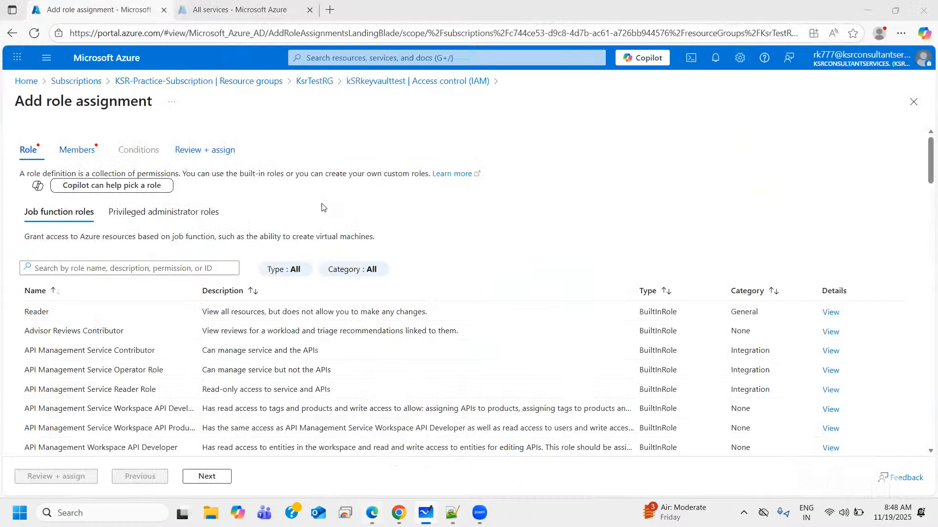
{"action": "left_click", "coordinate": [77, 81]}
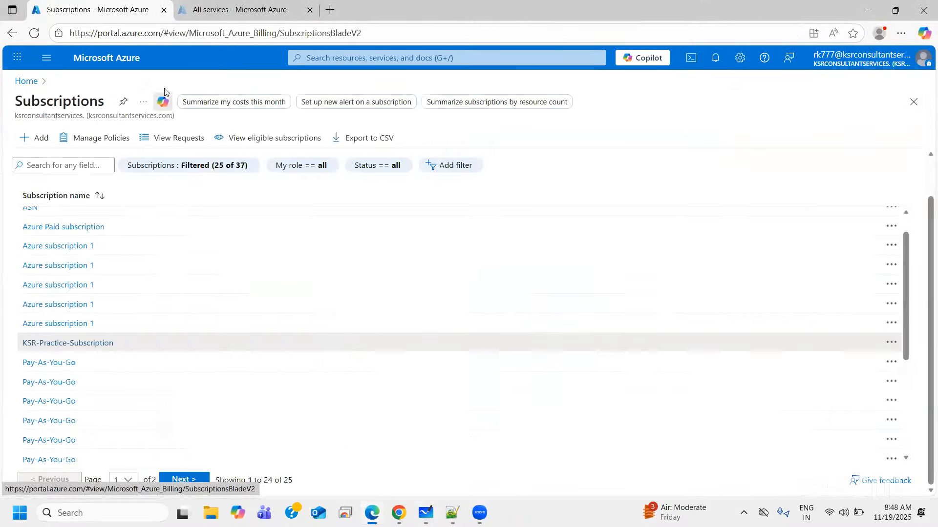
{"action": "left_click", "coordinate": [73, 343]}
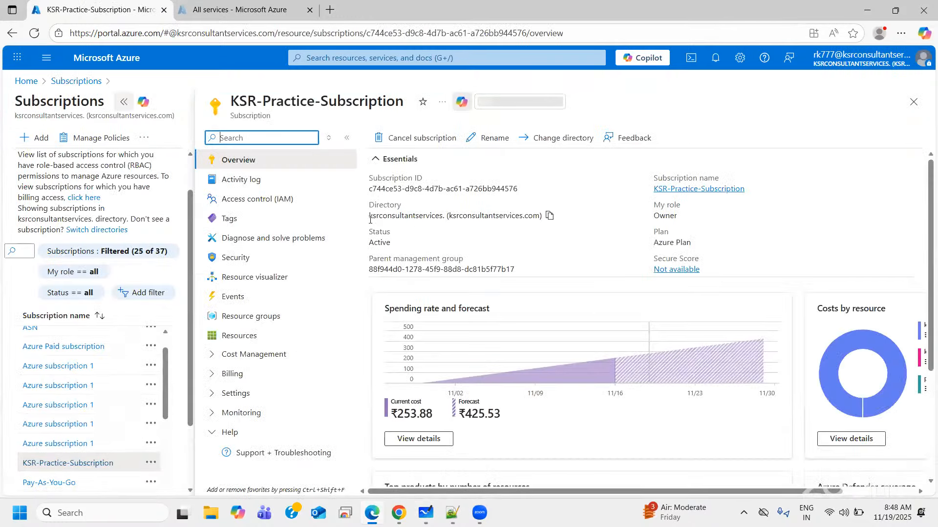
{"action": "left_click_drag", "start_coordinate": [370, 215], "coordinate": [543, 218]}
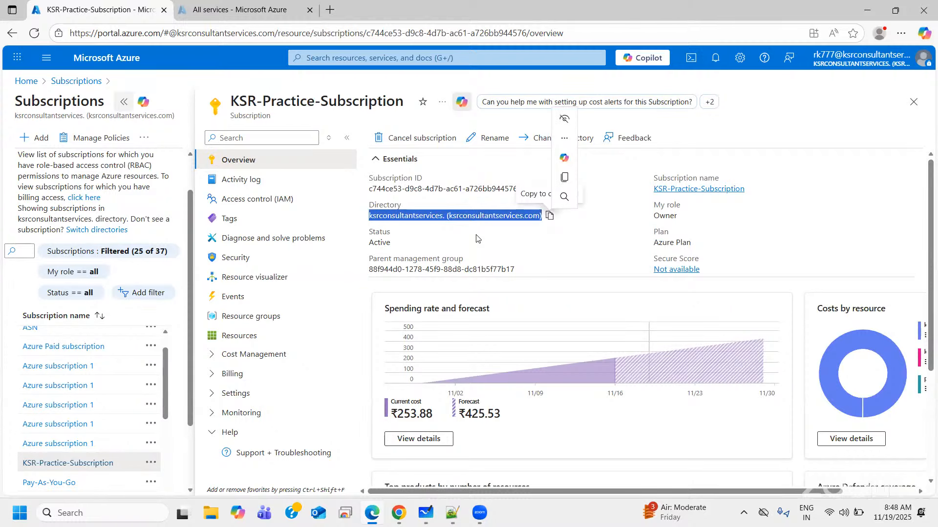
{"action": "left_click", "coordinate": [125, 103]}
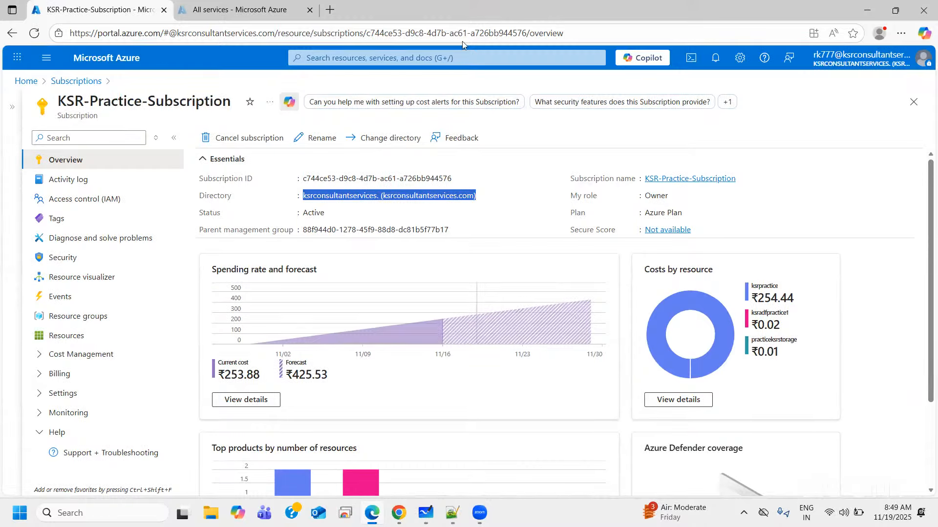
Step: Review the Change directory options of KSR-Practice-Subscription and close them without making a change
{"action": "mouse_move", "coordinate": [430, 521]}
{"action": "left_click", "coordinate": [866, 9]}
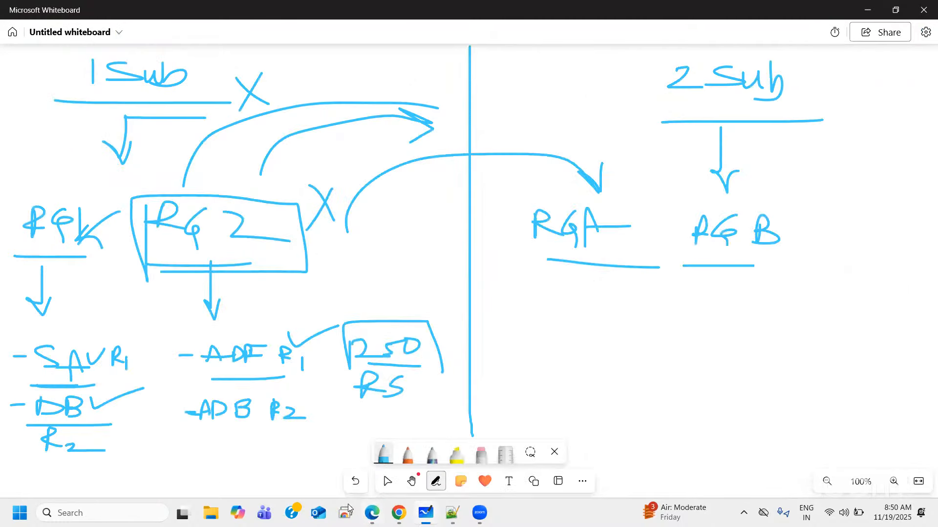
{"action": "left_click", "coordinate": [378, 514]}
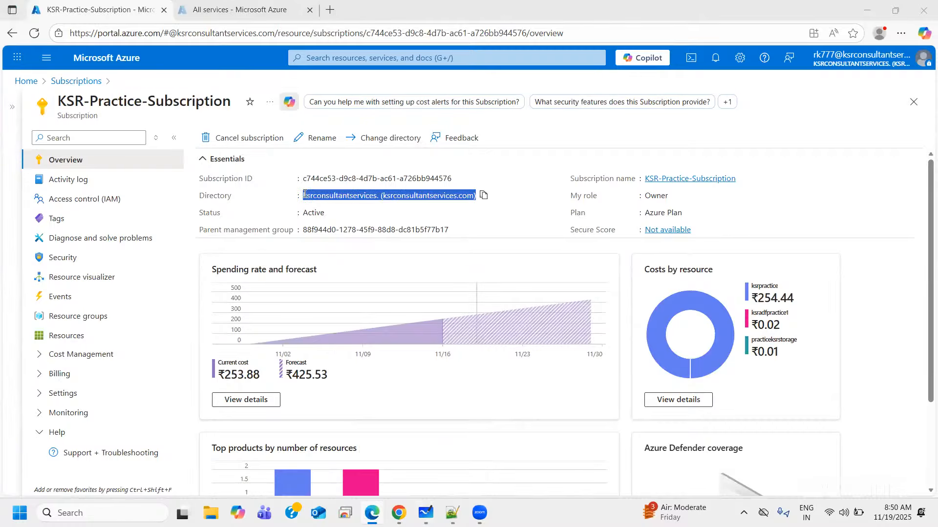
{"action": "left_click", "coordinate": [333, 191]}
{"action": "left_click", "coordinate": [394, 138]}
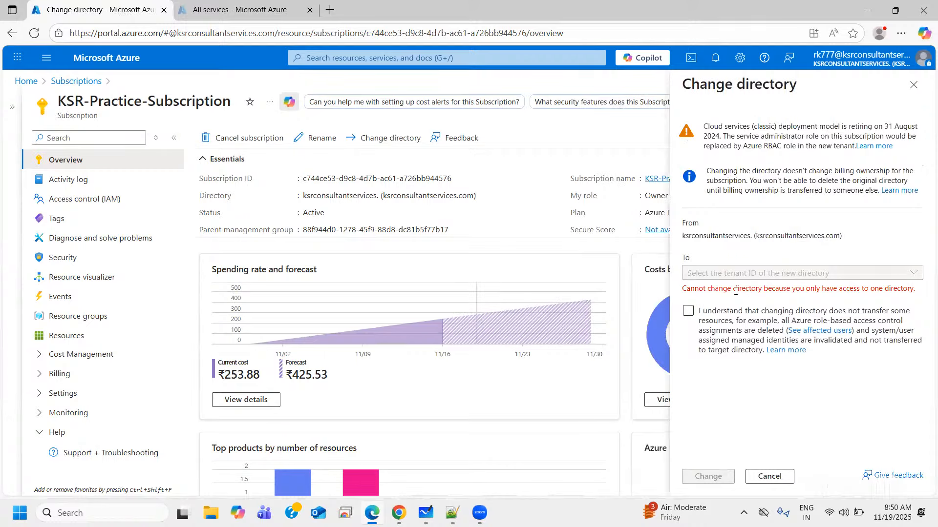
{"action": "left_click", "coordinate": [736, 313]}
{"action": "left_click", "coordinate": [738, 325]}
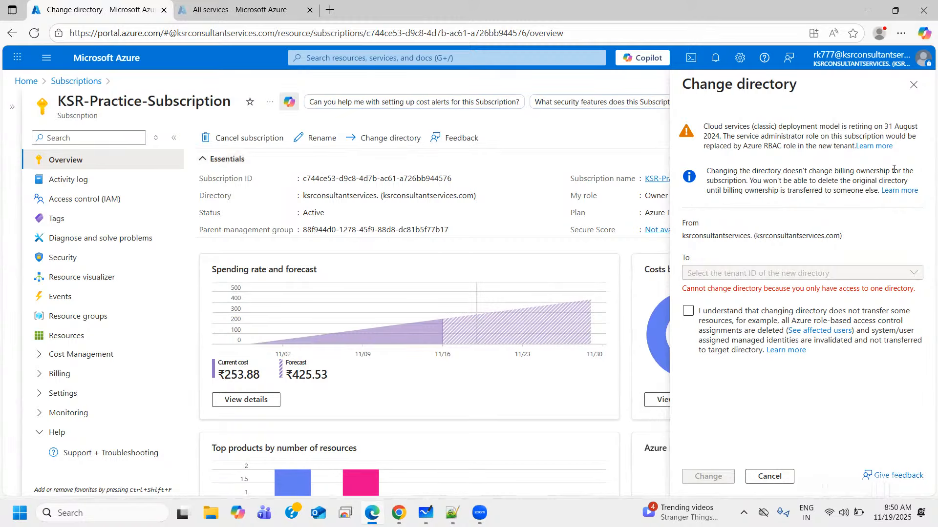
{"action": "left_click", "coordinate": [909, 85]}
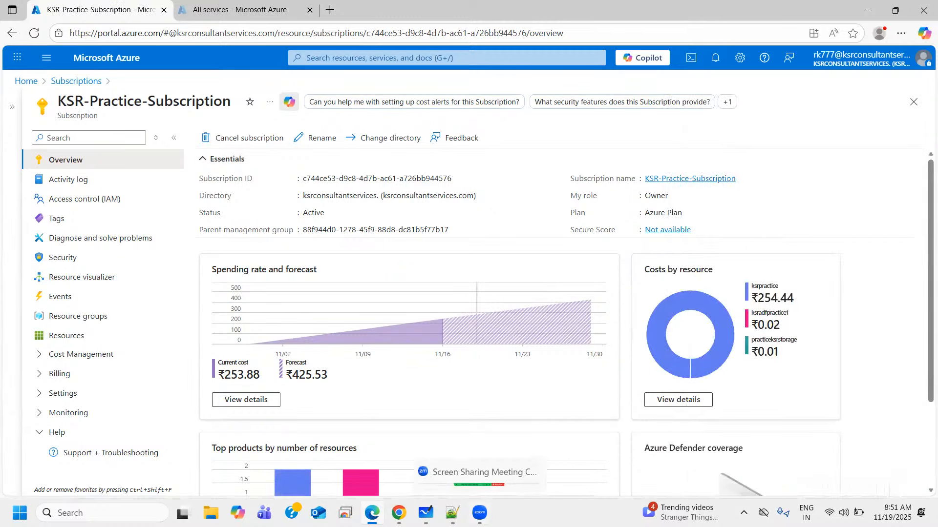
Step: Switch to Microsoft Whiteboard and draw an arrow from the DB entry under the first resource group up toward RG 2
{"action": "left_click", "coordinate": [441, 503]}
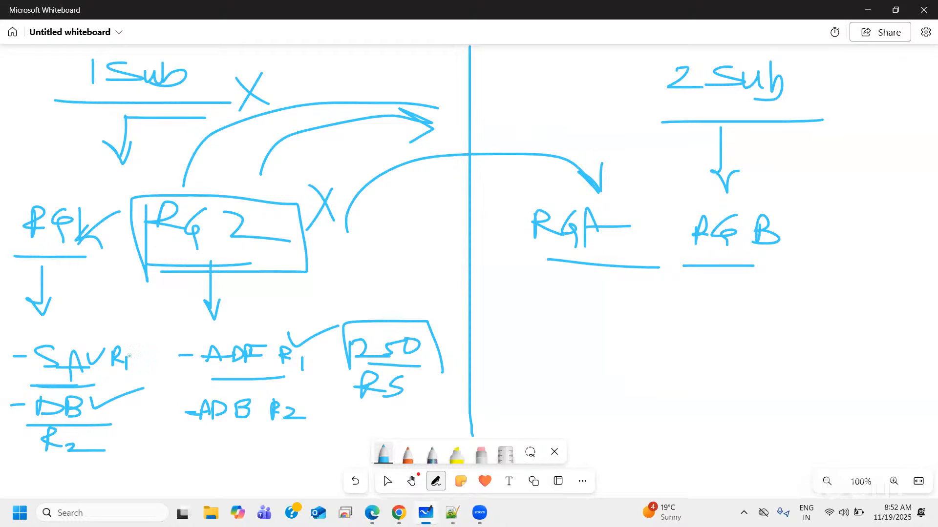
{"action": "mouse_move", "coordinate": [143, 386]}
{"action": "left_mouse_down"}
{"action": "mouse_move", "coordinate": [159, 307]}
{"action": "mouse_move", "coordinate": [167, 330]}
{"action": "left_mouse_up"}
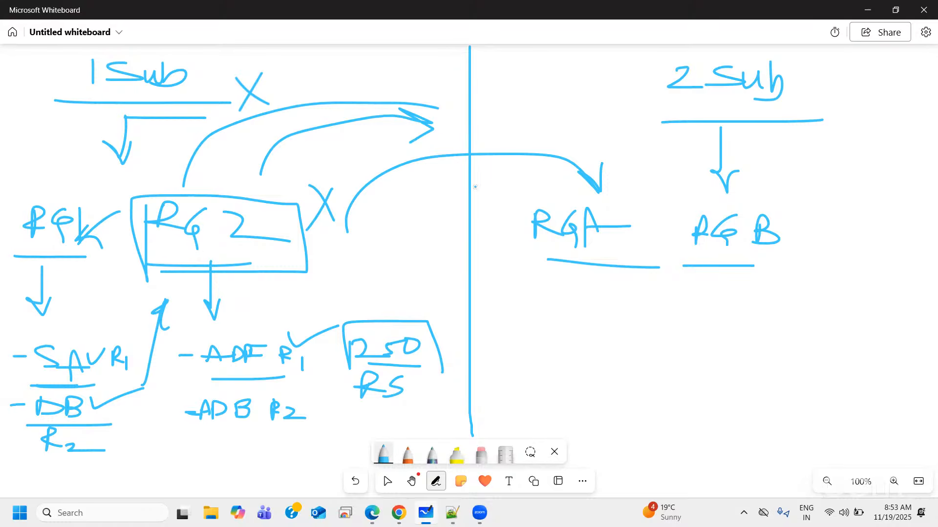
Step: Switch to the Azure portal and examine KSR-Practice-Subscription's costs by resource, then its cost analysis by service, location and resource group
{"action": "left_click", "coordinate": [378, 517]}
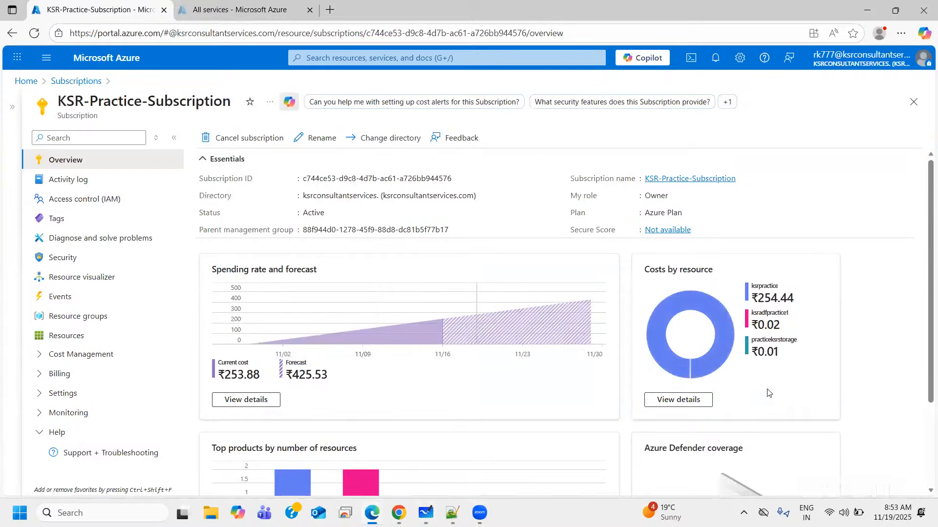
{"action": "scroll", "coordinate": [476, 265], "scroll_direction": "down", "scroll_amount": 3}
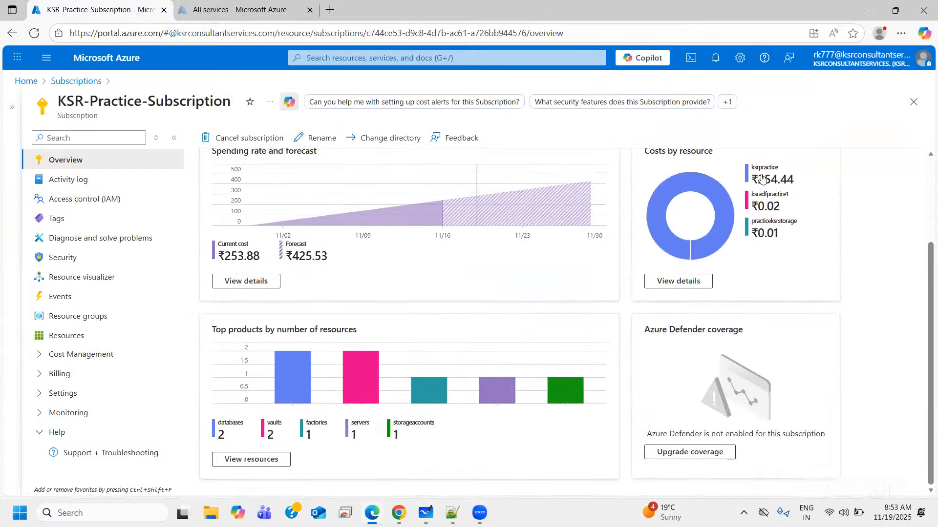
{"action": "scroll", "coordinate": [770, 220], "scroll_direction": "up", "scroll_amount": 1}
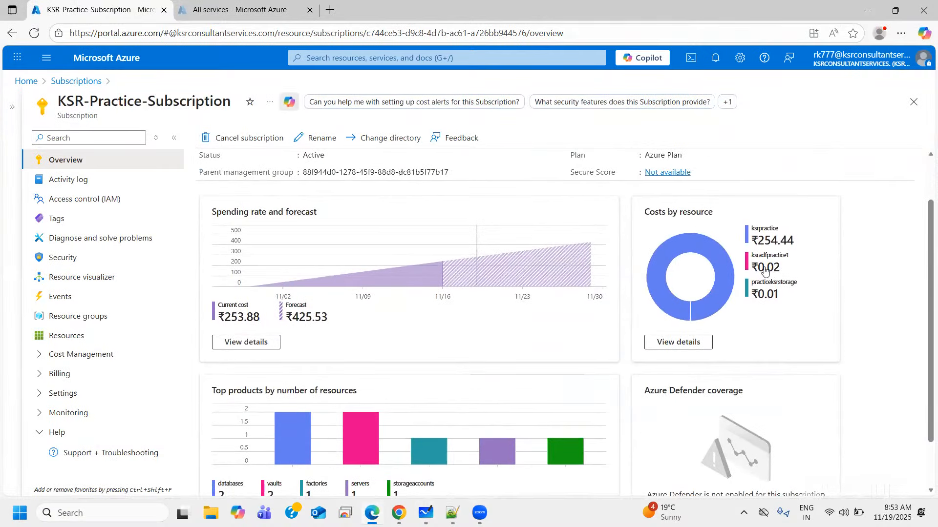
{"action": "left_click_drag", "start_coordinate": [750, 229], "coordinate": [786, 237]}
{"action": "left_click", "coordinate": [786, 237]}
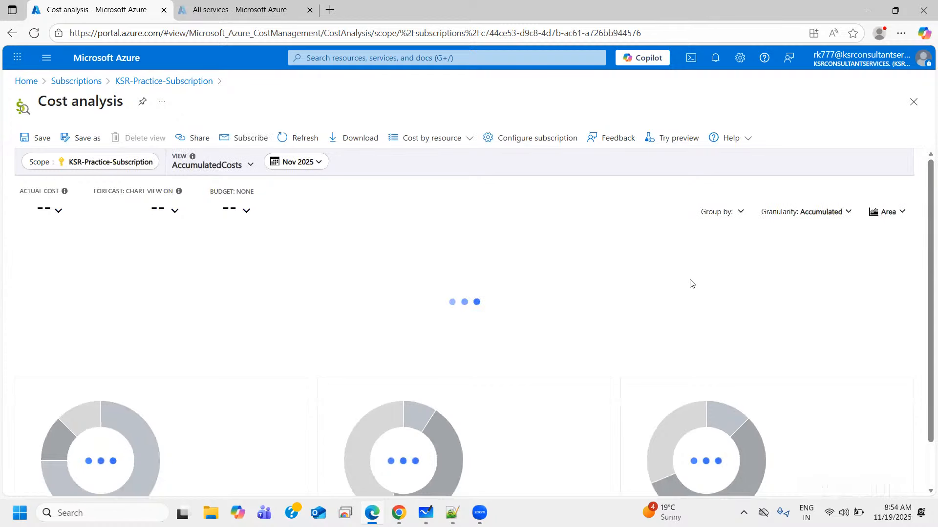
{"action": "scroll", "coordinate": [691, 287], "scroll_direction": "down", "scroll_amount": 1}
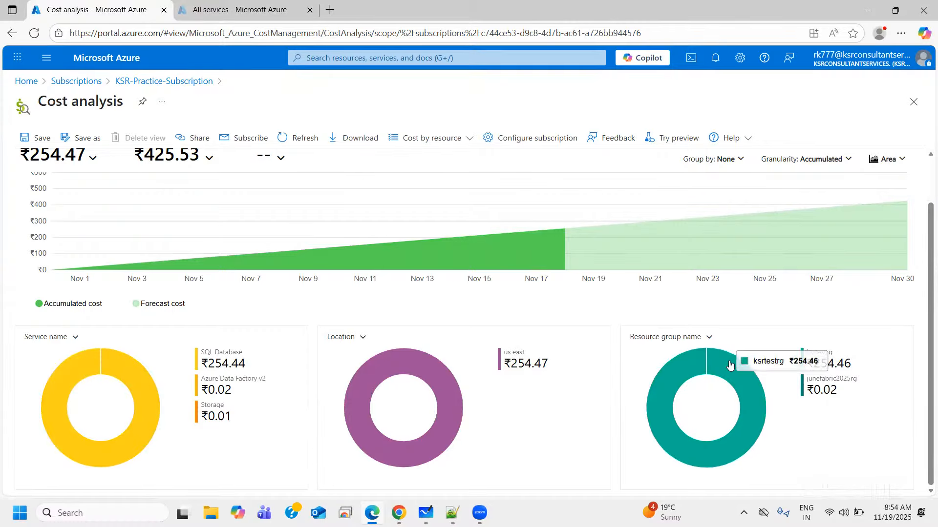
Step: Return from the cost analysis to KSR-Practice-Subscription's overview and open its Support + Troubleshooting page
{"action": "left_click", "coordinate": [810, 358]}
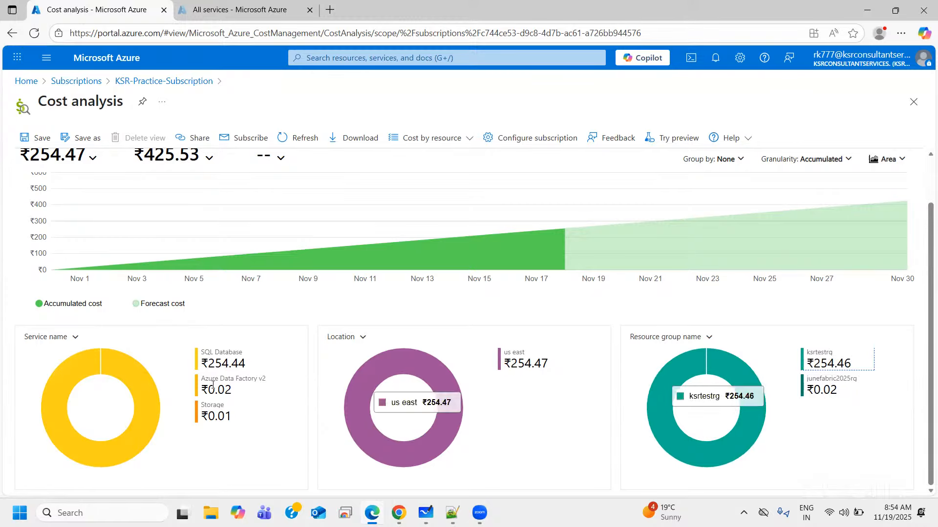
{"action": "left_click", "coordinate": [425, 124]}
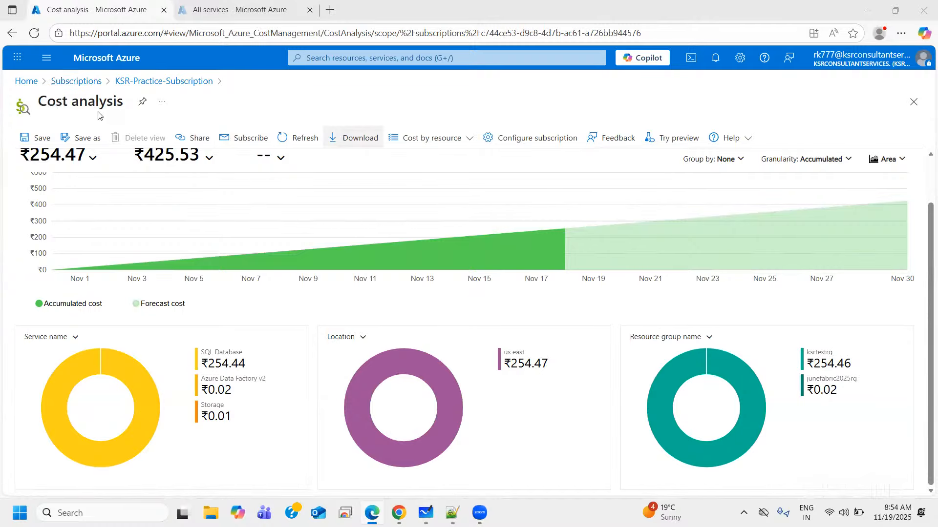
{"action": "left_click", "coordinate": [130, 81]}
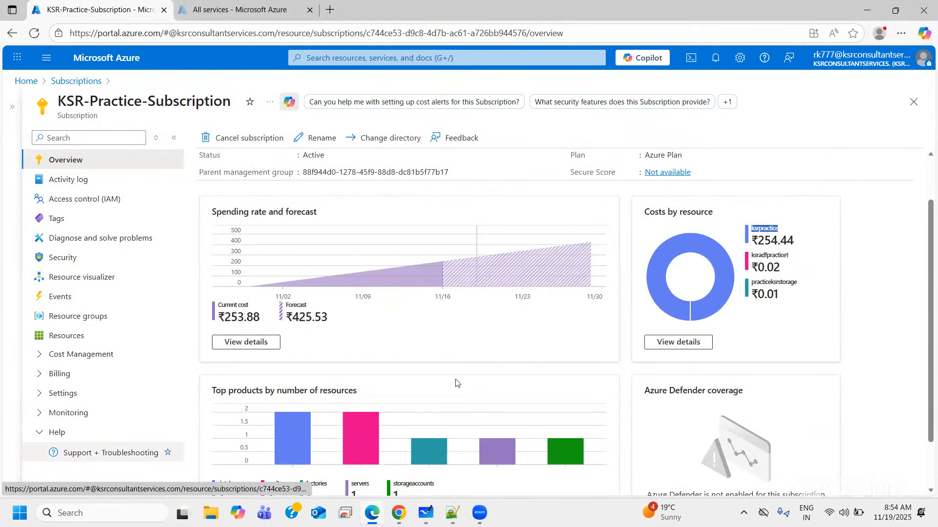
{"action": "left_click", "coordinate": [480, 27]}
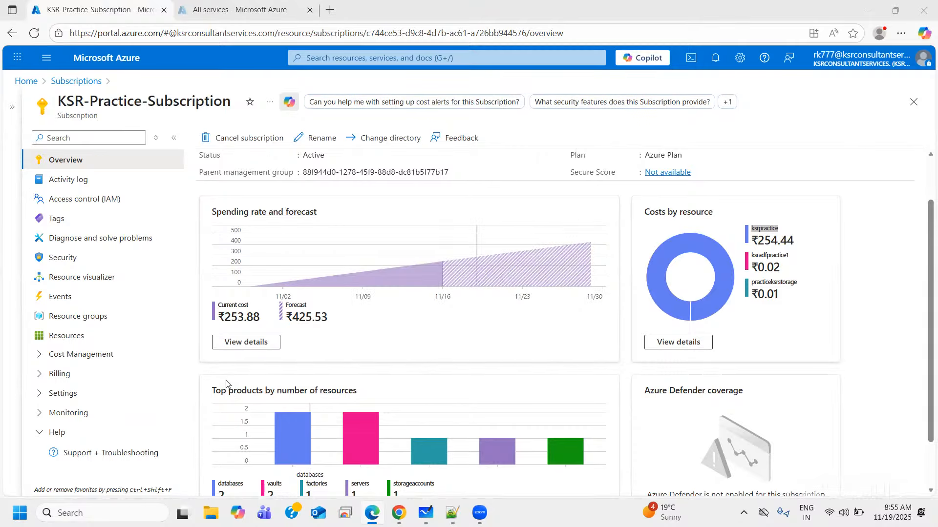
{"action": "left_click", "coordinate": [74, 453]}
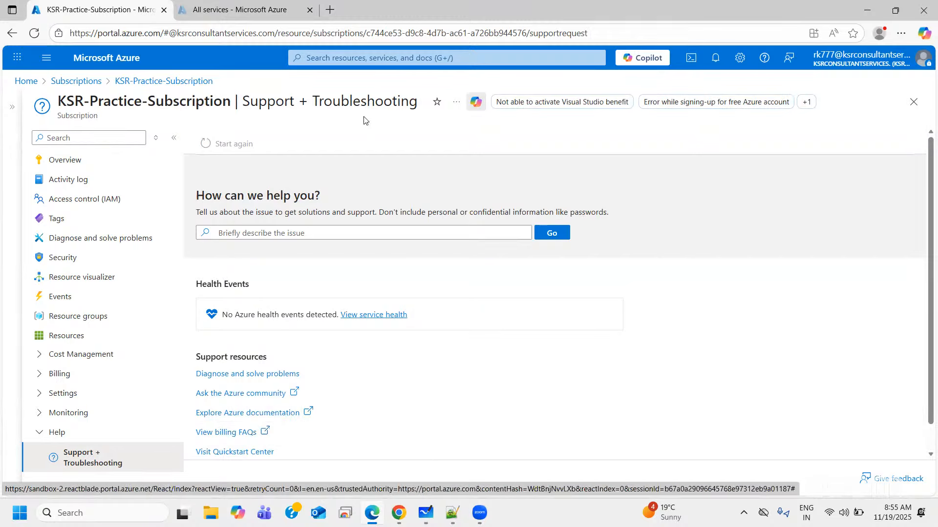
Step: Search the portal for ALE, open Cost alerts, and review the new alert rule form before closing it without creating a rule
{"action": "left_click", "coordinate": [362, 58]}
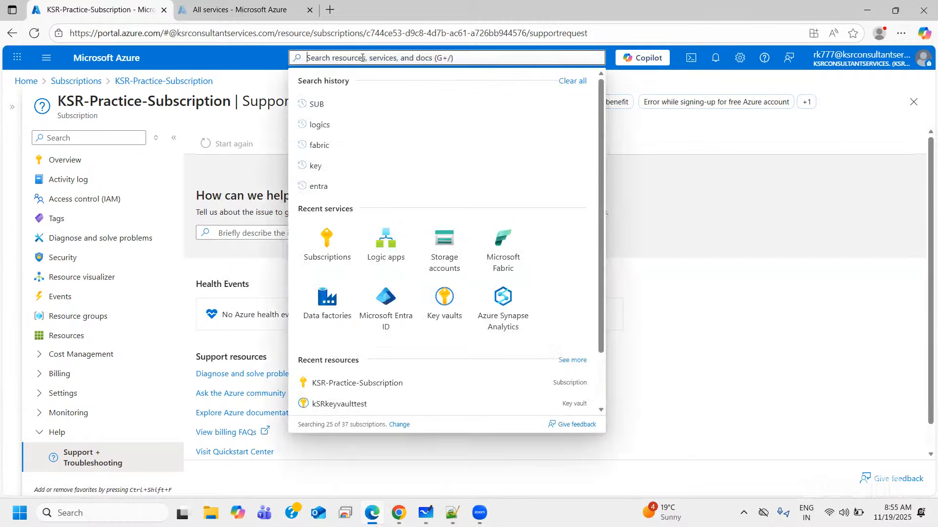
{"action": "type", "text": "ALE"}
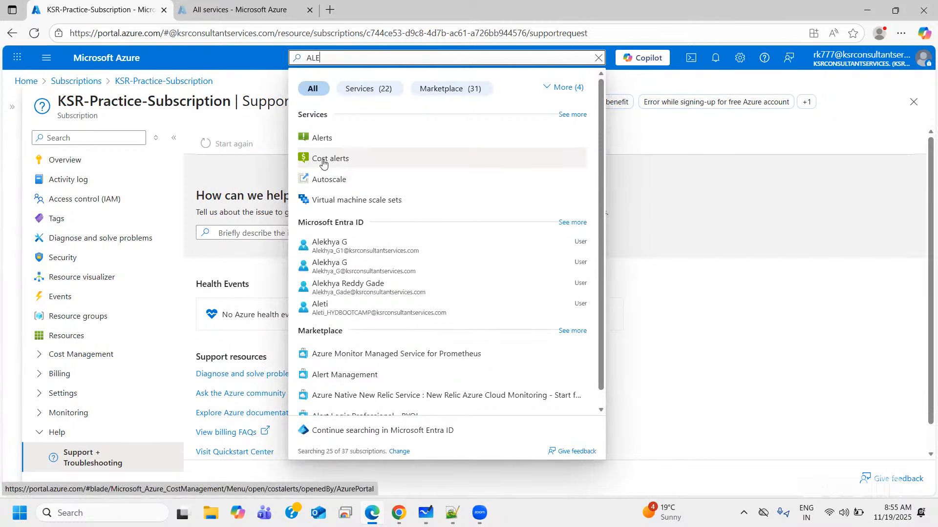
{"action": "left_click", "coordinate": [323, 163]}
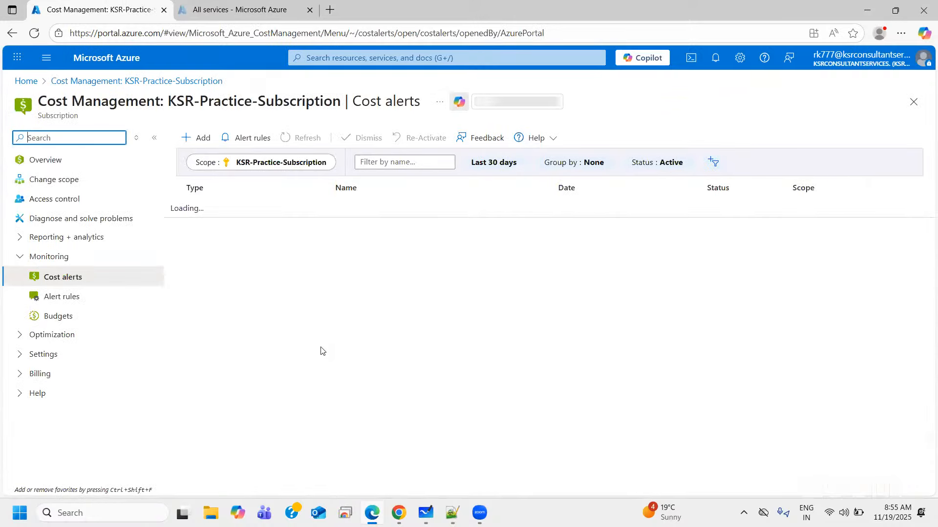
{"action": "left_click", "coordinate": [198, 142]}
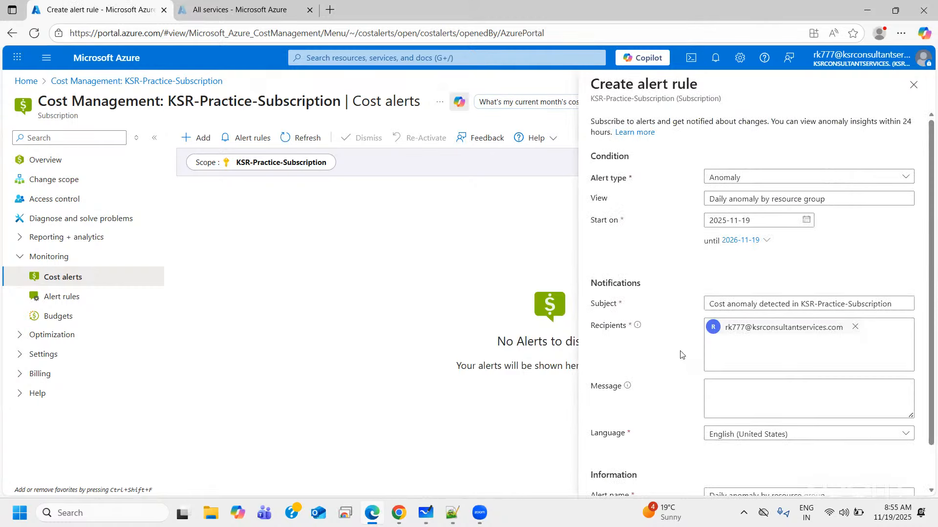
{"action": "scroll", "coordinate": [768, 257], "scroll_direction": "down", "scroll_amount": 2}
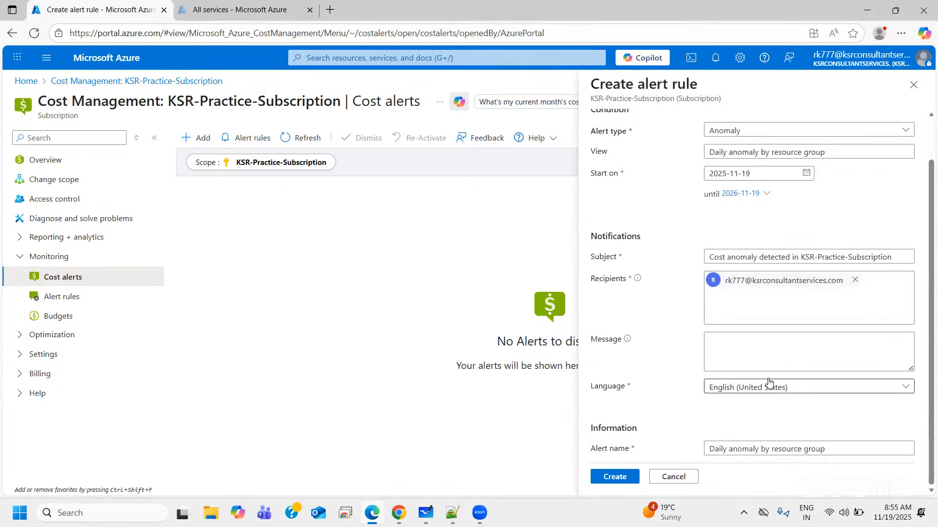
{"action": "scroll", "coordinate": [768, 383], "scroll_direction": "up", "scroll_amount": 2}
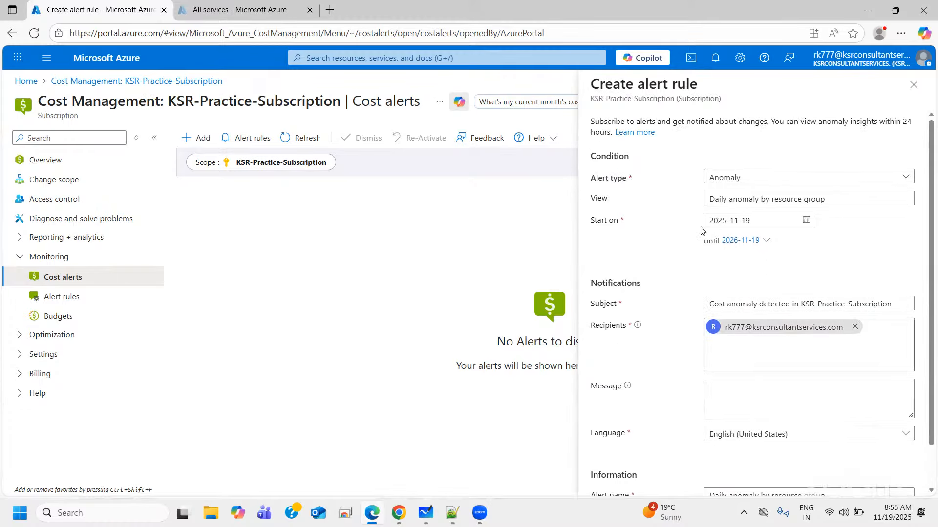
{"action": "left_click", "coordinate": [913, 85]}
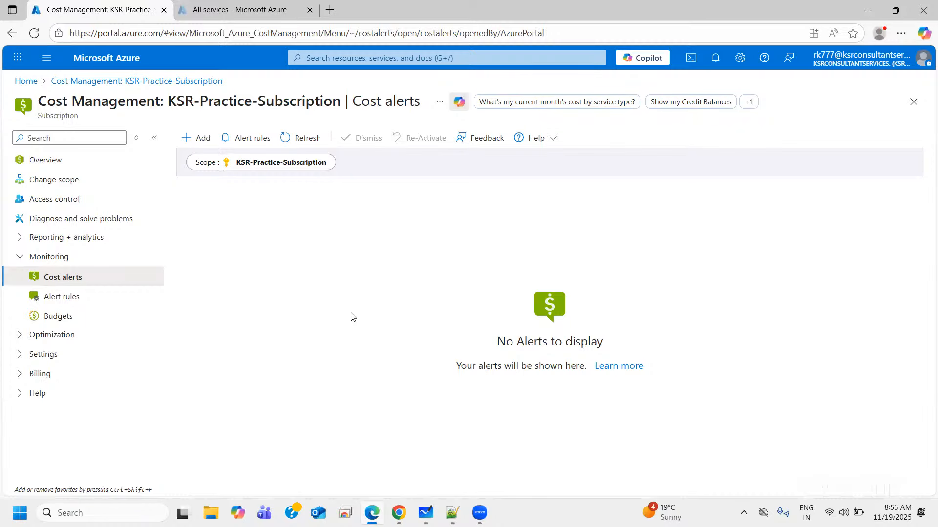
Step: Open KSR-Practice-Subscription's Budgets page, review the budget creation form, and return to Budgets without creating one
{"action": "left_click", "coordinate": [54, 318]}
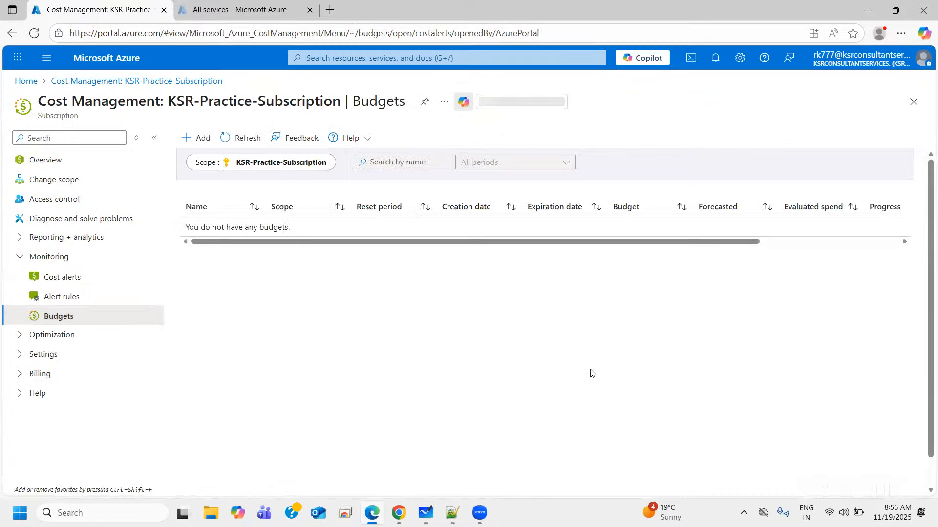
{"action": "left_click", "coordinate": [195, 139]}
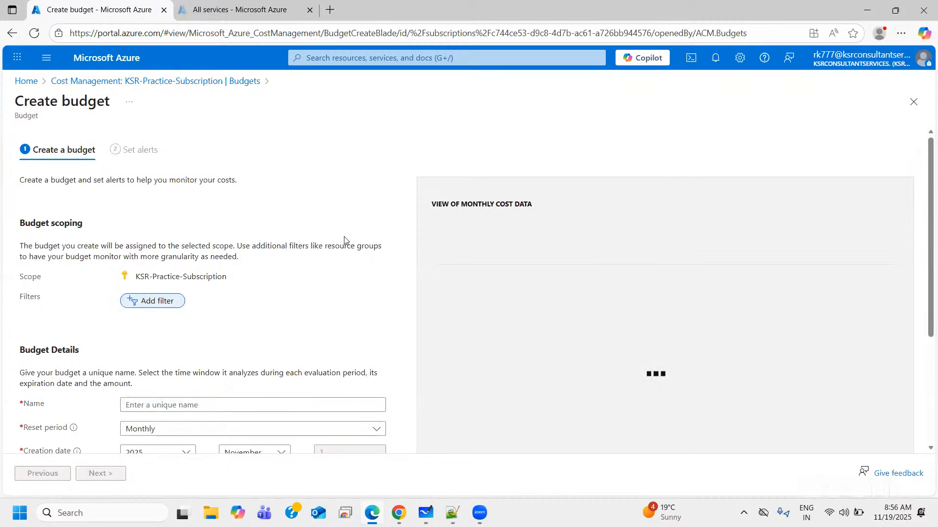
{"action": "scroll", "coordinate": [345, 241], "scroll_direction": "down", "scroll_amount": 4}
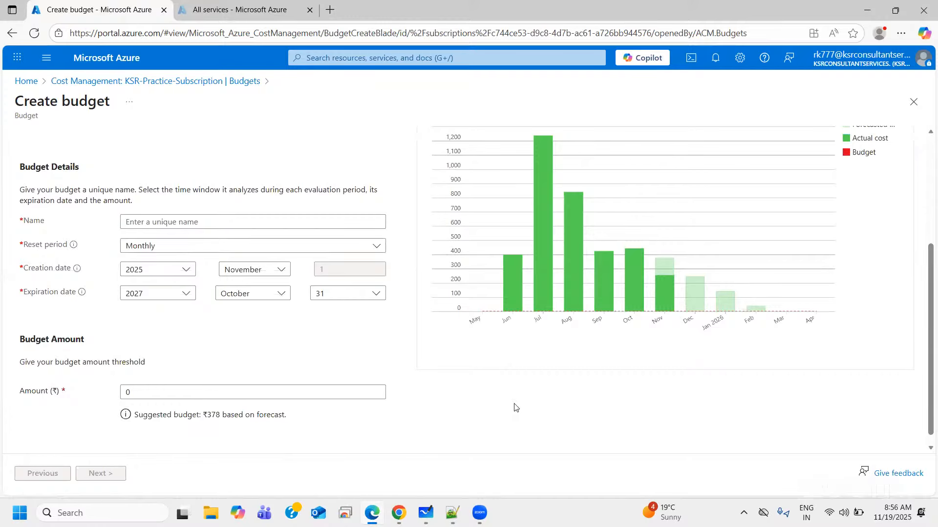
{"action": "scroll", "coordinate": [514, 408], "scroll_direction": "up", "scroll_amount": 1}
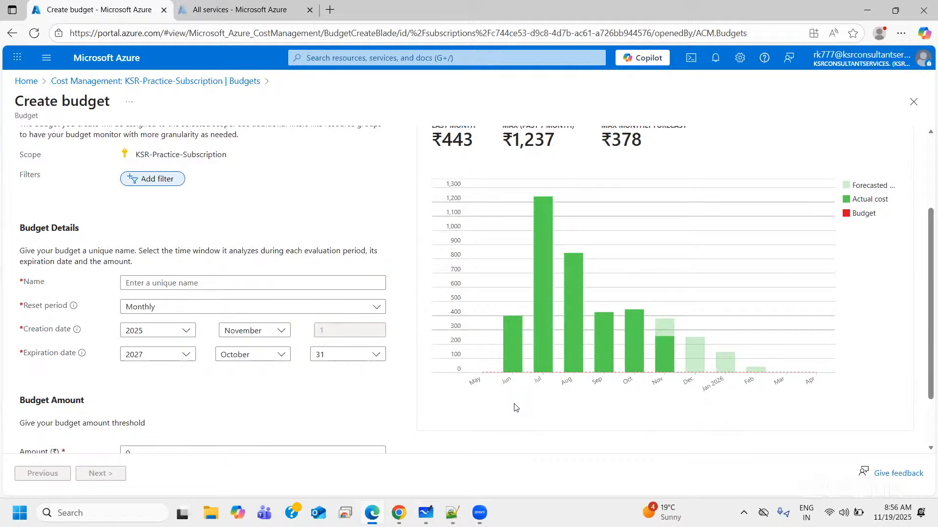
{"action": "scroll", "coordinate": [521, 408], "scroll_direction": "up", "scroll_amount": 3}
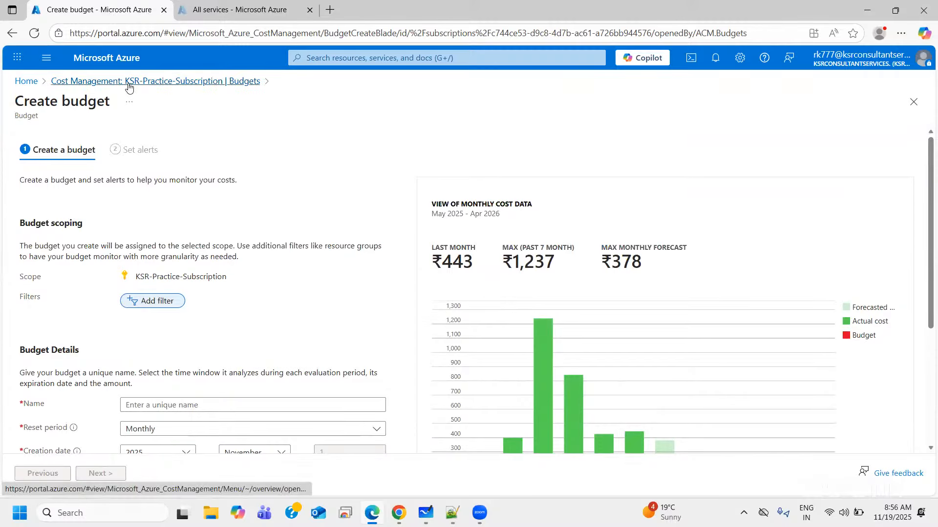
{"action": "left_click", "coordinate": [196, 78]}
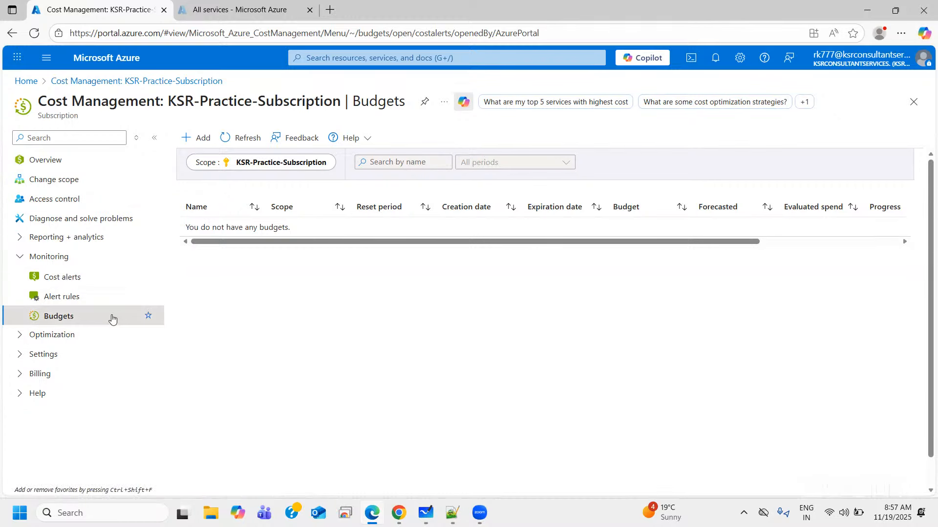
Step: Open the All services list and examine its AI + machine learning, Analytics and Compute services, including the Face APIs description
{"action": "left_click", "coordinate": [43, 63]}
{"action": "left_click", "coordinate": [46, 139]}
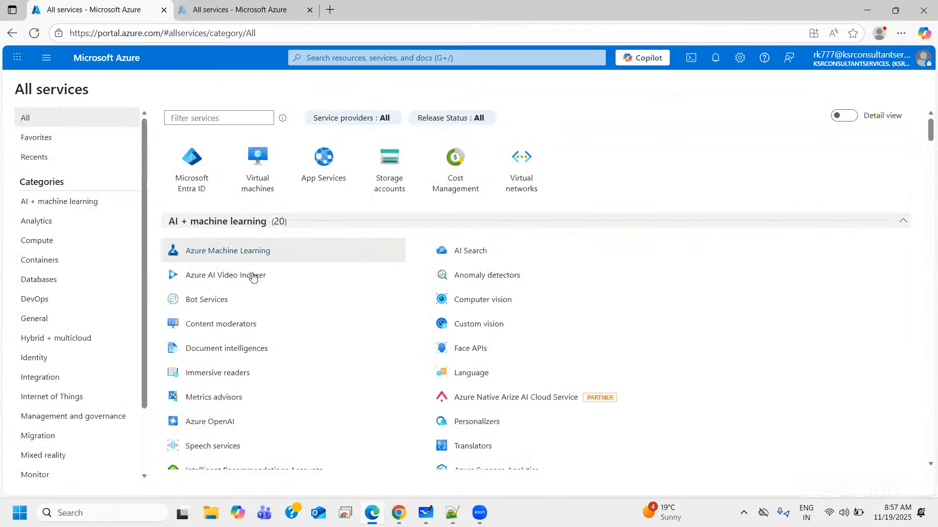
{"action": "scroll", "coordinate": [416, 348], "scroll_direction": "down", "scroll_amount": 3}
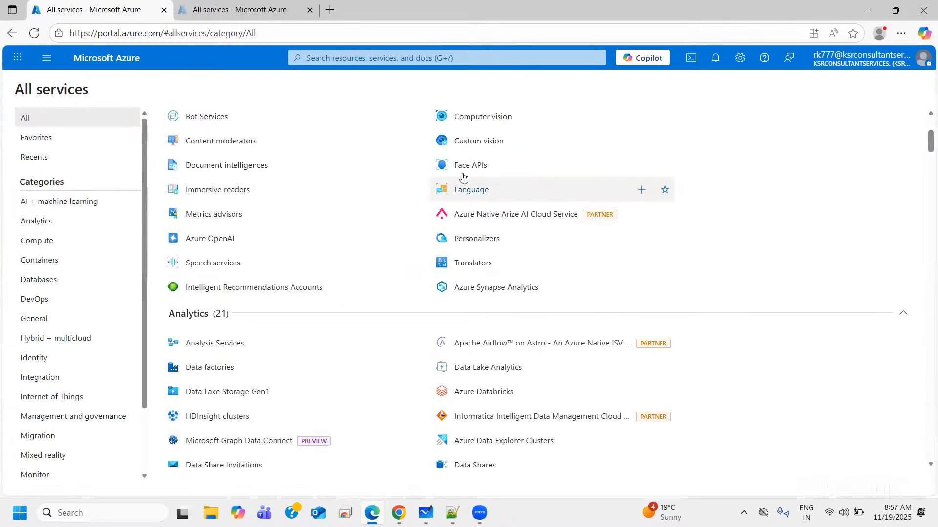
{"action": "mouse_move", "coordinate": [464, 169]}
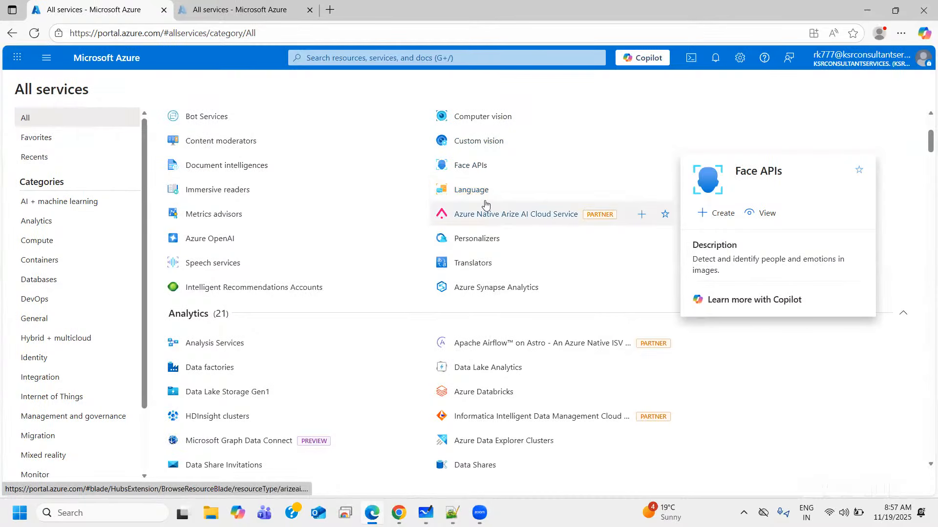
{"action": "mouse_move", "coordinate": [486, 208]}
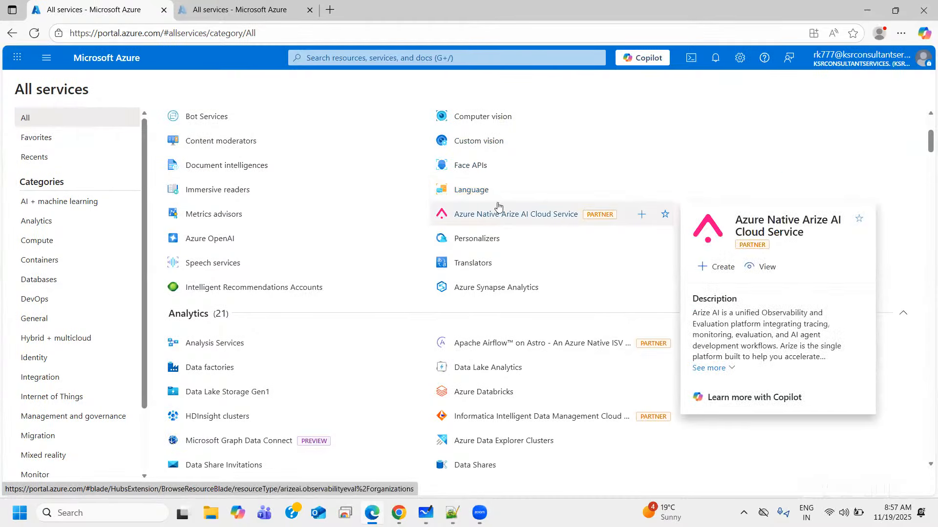
{"action": "mouse_move", "coordinate": [466, 169]}
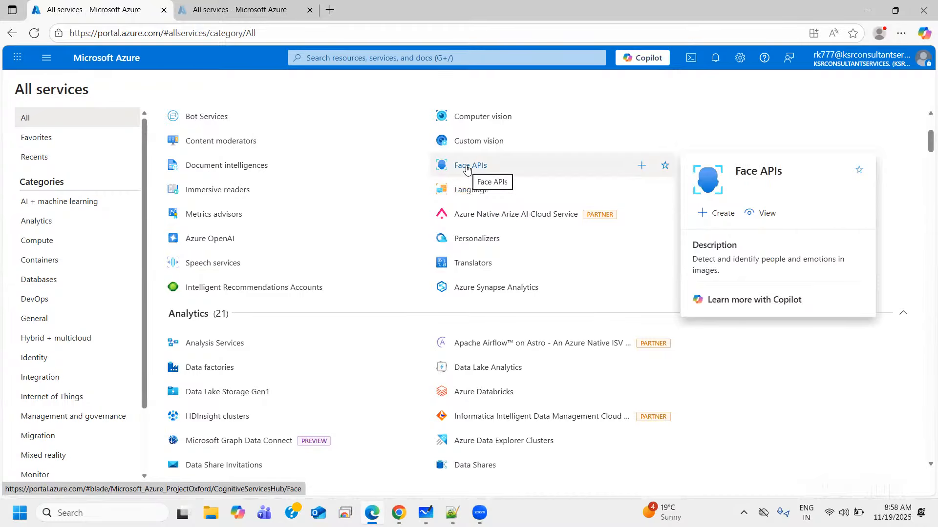
{"action": "scroll", "coordinate": [466, 169], "scroll_direction": "down", "scroll_amount": 5}
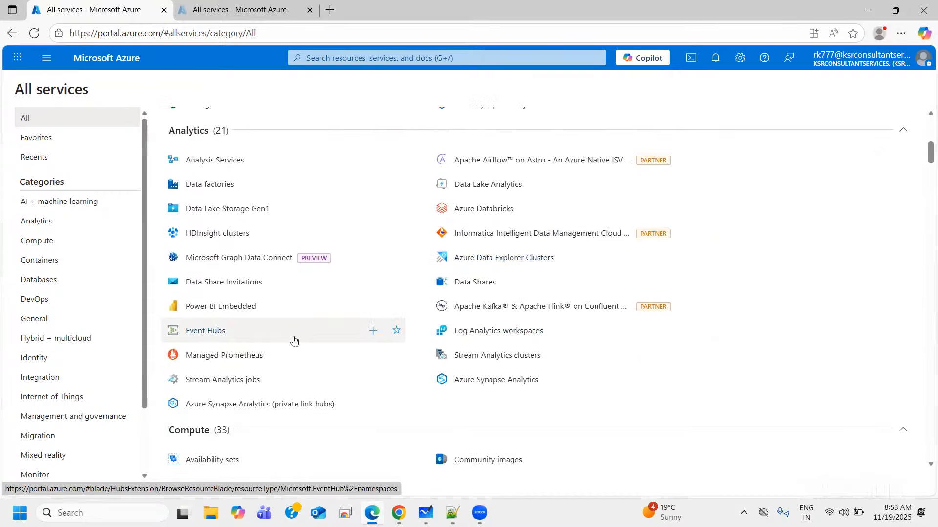
{"action": "scroll", "coordinate": [389, 305], "scroll_direction": "down", "scroll_amount": 3}
{"action": "scroll", "coordinate": [347, 295], "scroll_direction": "up", "scroll_amount": 4}
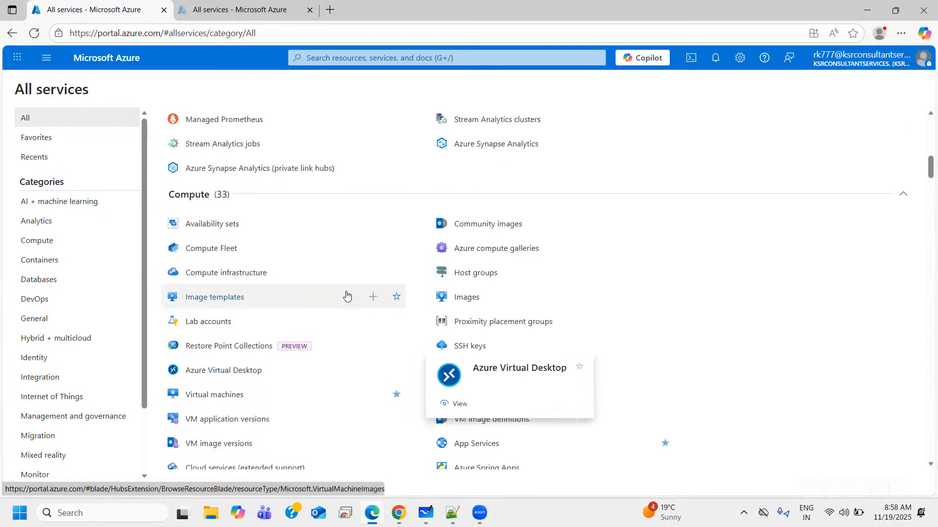
{"action": "scroll", "coordinate": [349, 292], "scroll_direction": "up", "scroll_amount": 4}
Step: Search the portal for DOCUM, open Document intelligences, highlight its page title, and view all Microsoft Foundry resources
{"action": "left_click", "coordinate": [381, 57]}
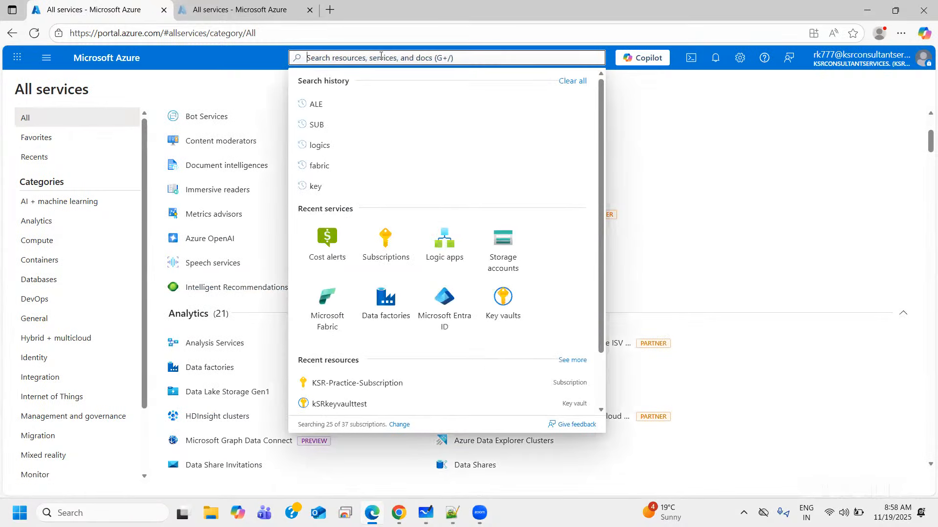
{"action": "type", "text": "DOCUM"}
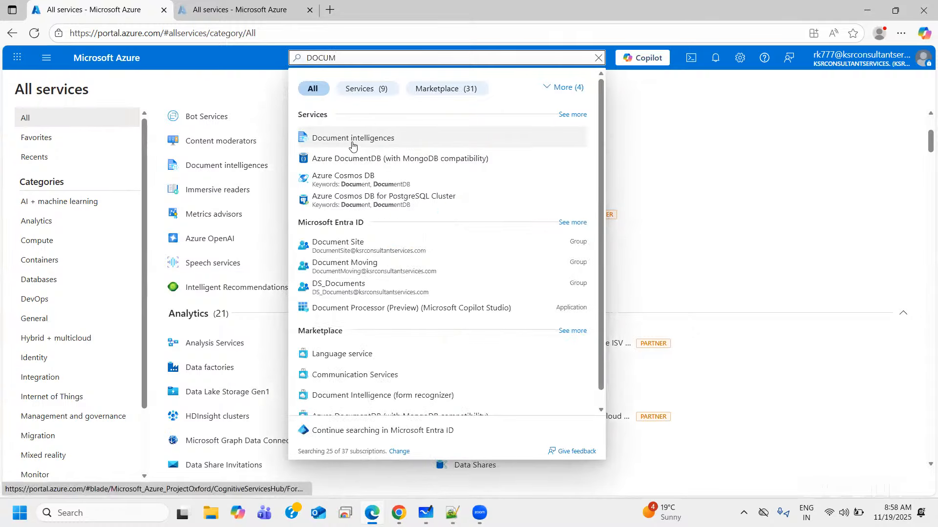
{"action": "left_click", "coordinate": [354, 141]}
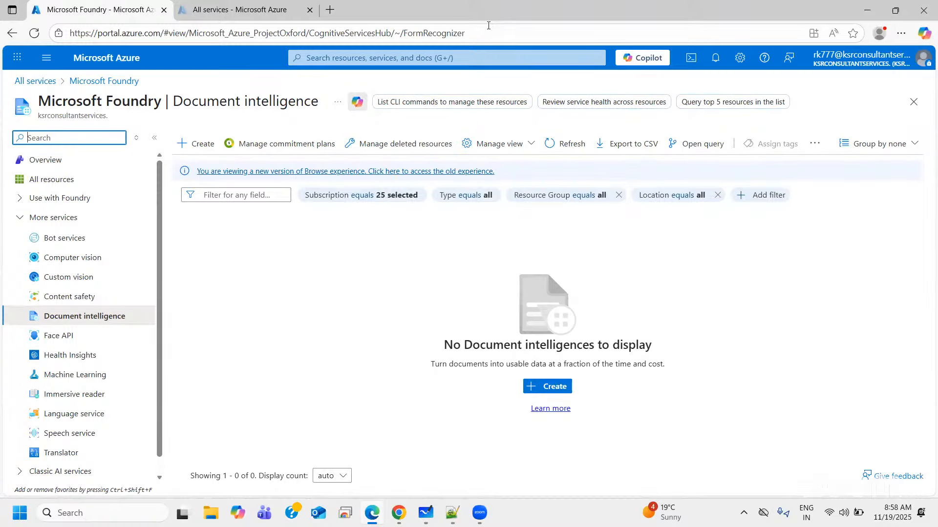
{"action": "left_click_drag", "start_coordinate": [174, 101], "coordinate": [328, 107]}
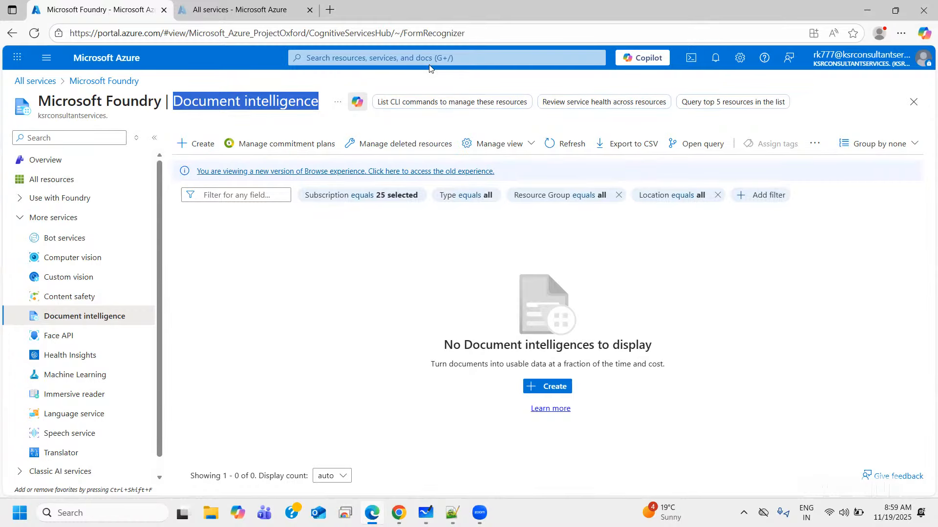
{"action": "left_click", "coordinate": [49, 179]}
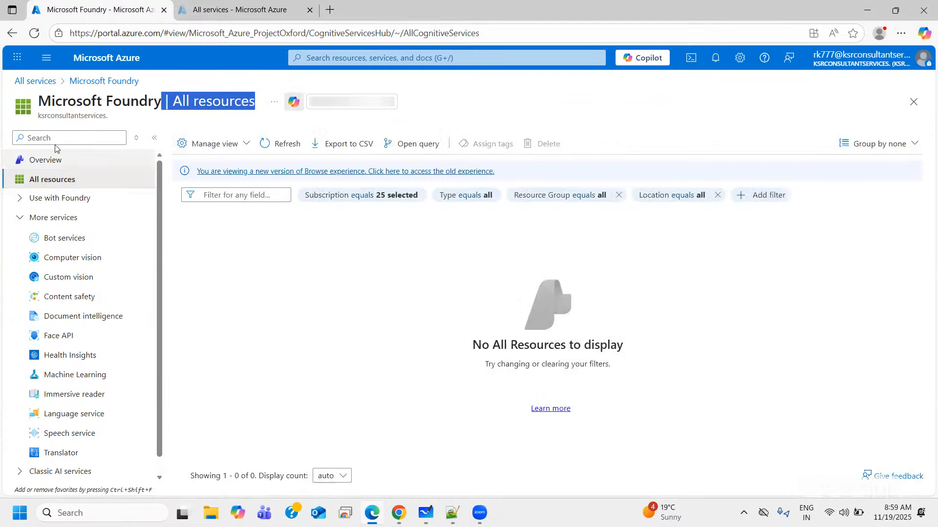
Step: Return to the All services list and look through the services from Analytics and Compute to Containers, Databases, DevOps and General
{"action": "left_click", "coordinate": [42, 86]}
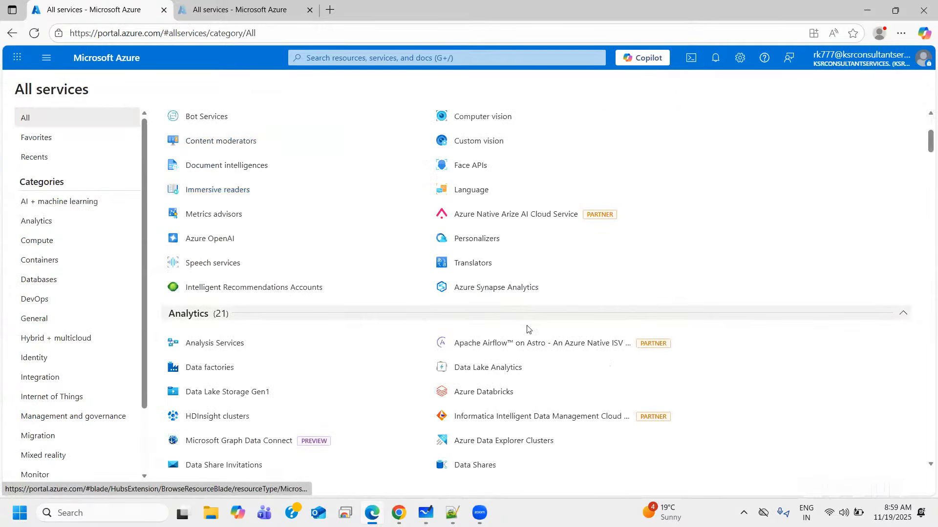
{"action": "scroll", "coordinate": [527, 329], "scroll_direction": "down", "scroll_amount": 15}
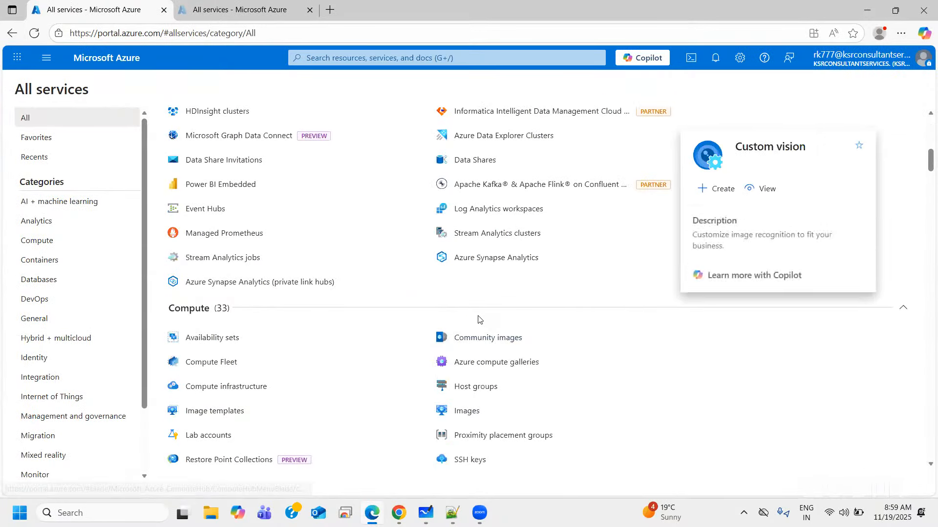
{"action": "scroll", "coordinate": [478, 319], "scroll_direction": "down", "scroll_amount": 9}
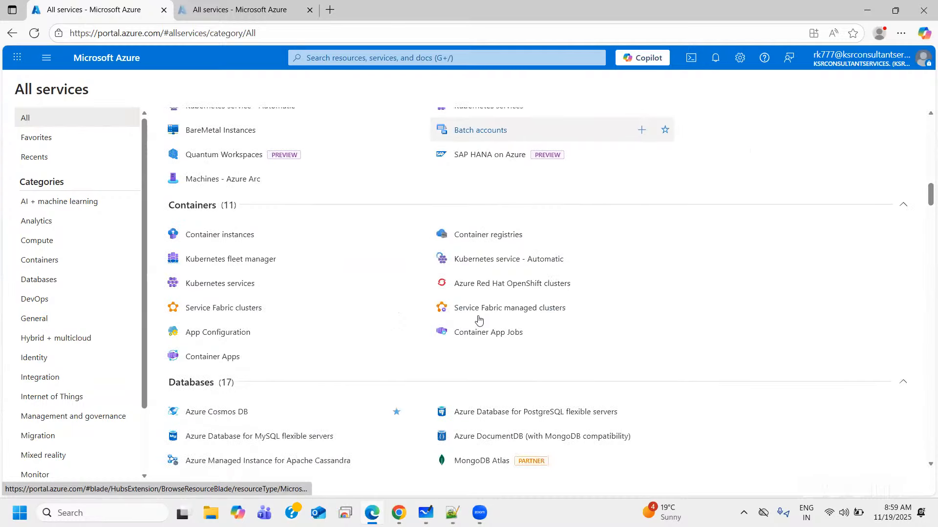
{"action": "scroll", "coordinate": [478, 318], "scroll_direction": "down", "scroll_amount": 5}
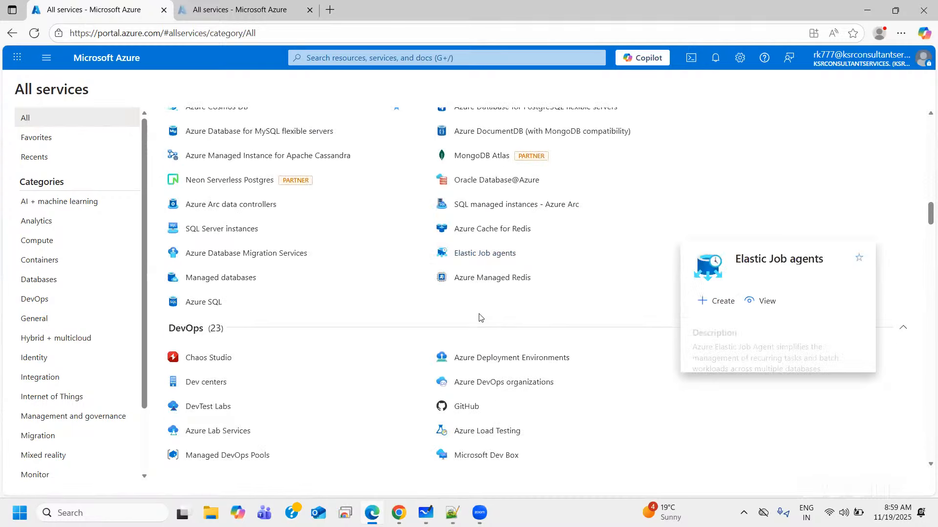
{"action": "scroll", "coordinate": [479, 318], "scroll_direction": "up", "scroll_amount": 3}
{"action": "scroll", "coordinate": [479, 318], "scroll_direction": "down", "scroll_amount": 9}
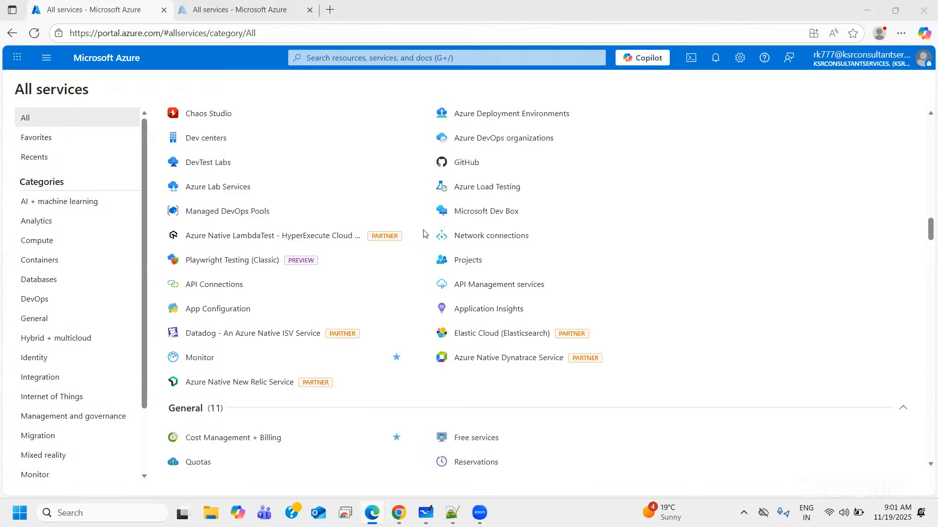
Step: Look through the General and Hybrid + multicloud services and read the Education service description
{"action": "scroll", "coordinate": [486, 119], "scroll_direction": "down", "scroll_amount": 3}
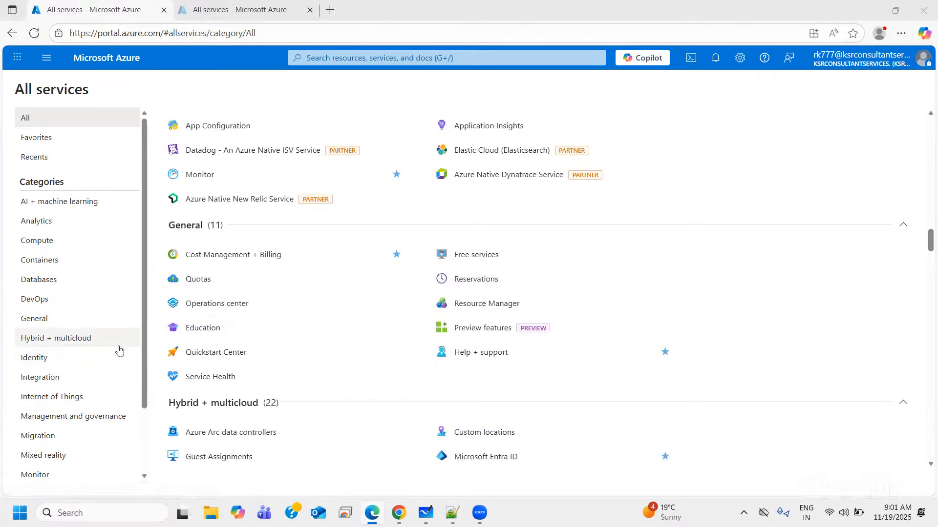
{"action": "scroll", "coordinate": [114, 355], "scroll_direction": "down", "scroll_amount": 2}
{"action": "scroll", "coordinate": [113, 355], "scroll_direction": "up", "scroll_amount": 2}
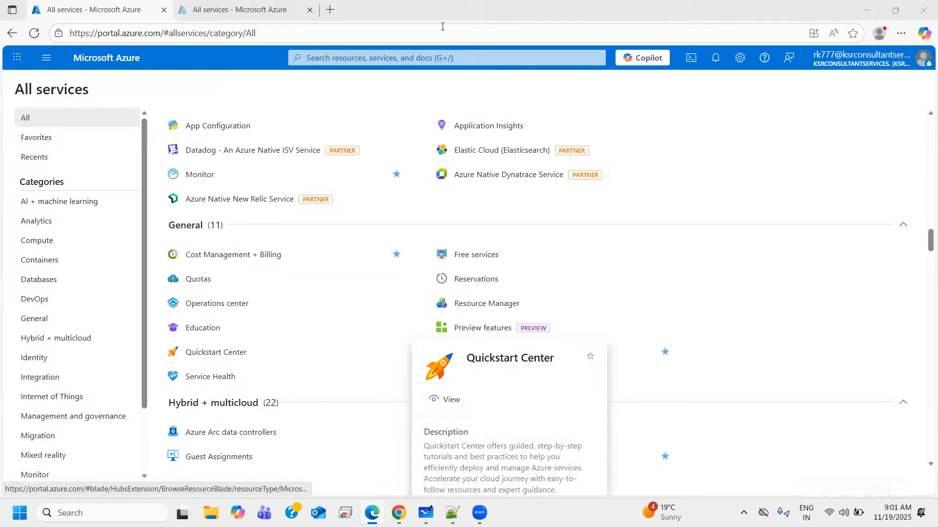
{"action": "scroll", "coordinate": [60, 335], "scroll_direction": "down", "scroll_amount": 2}
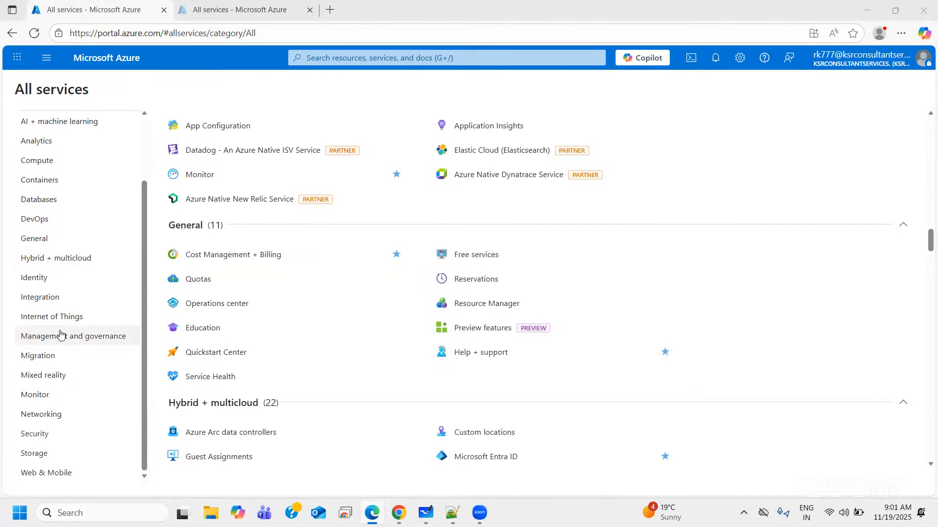
{"action": "scroll", "coordinate": [59, 335], "scroll_direction": "up", "scroll_amount": 2}
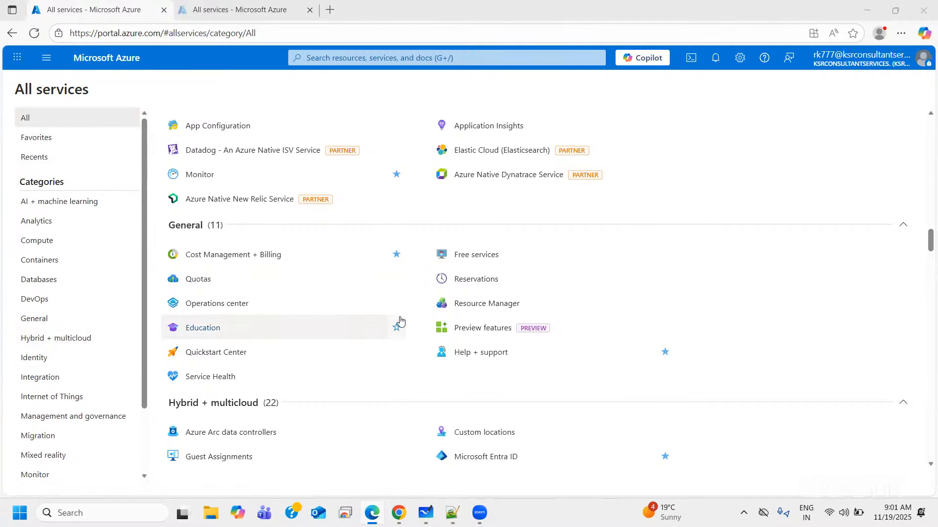
{"action": "mouse_move", "coordinate": [399, 321]}
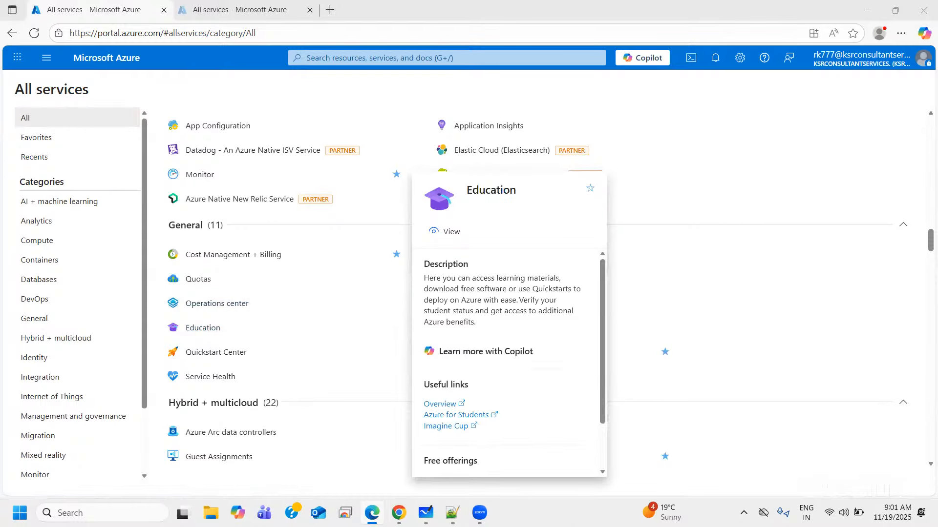
Step: Switch to Microsoft Whiteboard and write a boxed ADF below RGA, with three check marks beside it and an arrow leading out of the box
{"action": "left_click", "coordinate": [426, 512]}
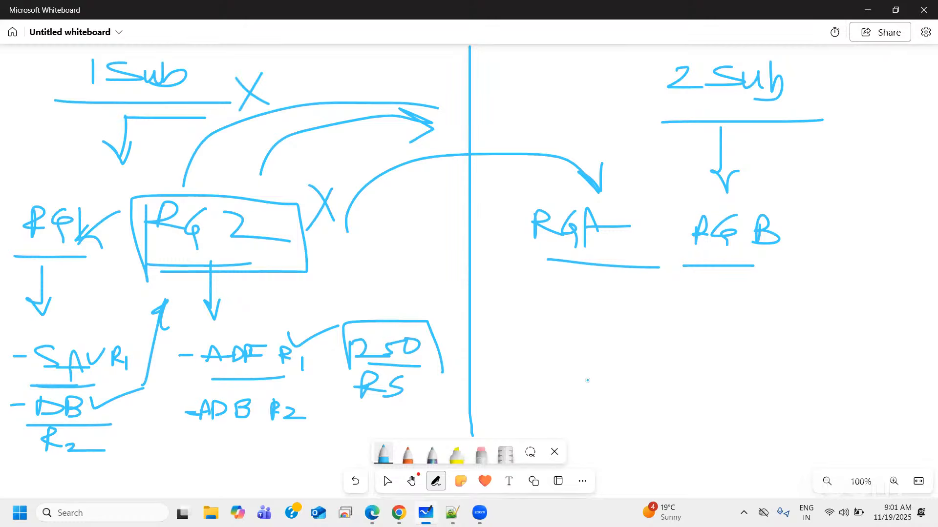
{"action": "mouse_move", "coordinate": [586, 381]}
{"action": "left_mouse_down"}
{"action": "mouse_move", "coordinate": [593, 355]}
{"action": "mouse_move", "coordinate": [600, 382]}
{"action": "mouse_move", "coordinate": [623, 379]}
{"action": "mouse_move", "coordinate": [639, 352]}
{"action": "mouse_move", "coordinate": [640, 365]}
{"action": "left_mouse_up"}
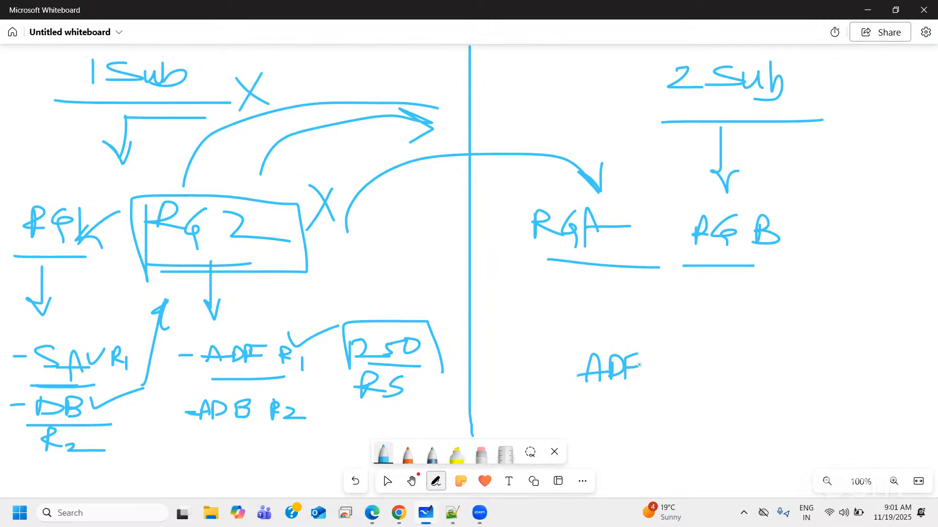
{"action": "left_click_drag", "start_coordinate": [571, 394], "coordinate": [662, 410]}
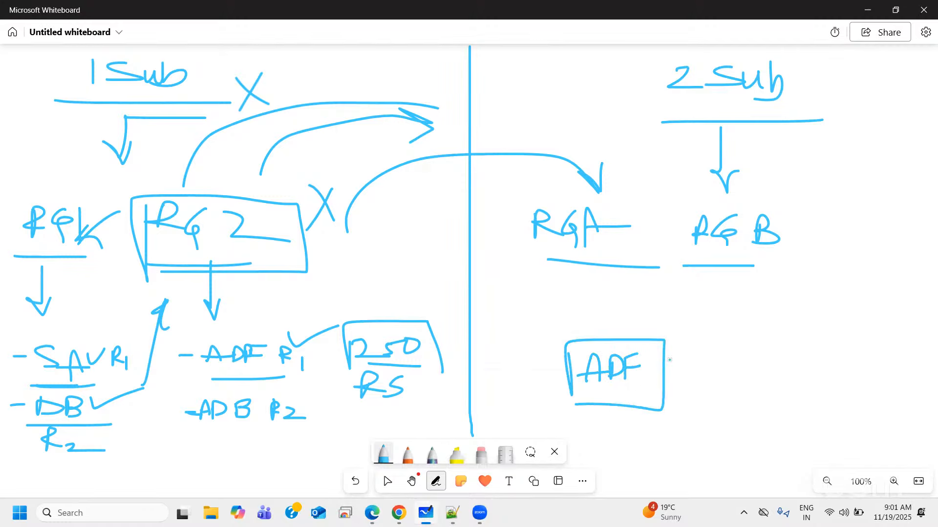
{"action": "mouse_move", "coordinate": [701, 309]}
{"action": "left_mouse_down"}
{"action": "mouse_move", "coordinate": [706, 320]}
{"action": "mouse_move", "coordinate": [741, 306]}
{"action": "left_mouse_up"}
{"action": "left_click_drag", "start_coordinate": [706, 345], "coordinate": [759, 335]}
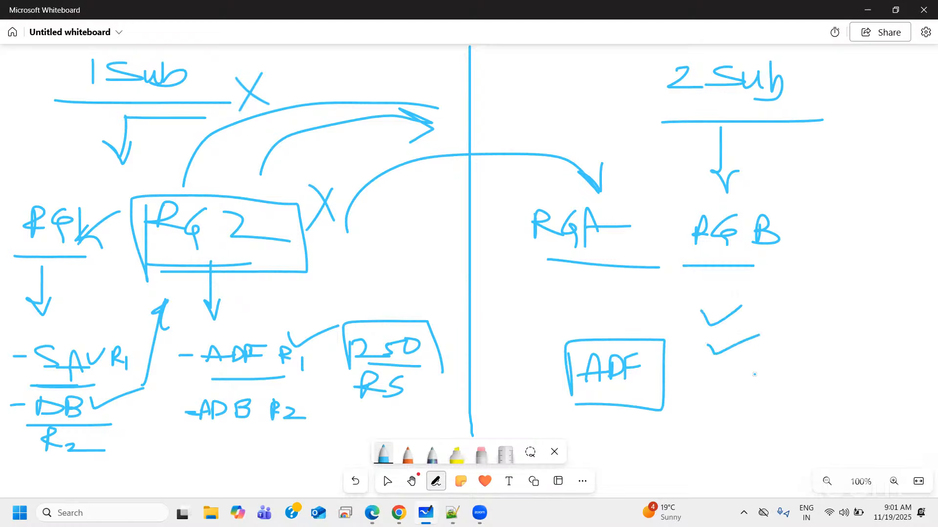
{"action": "left_click_drag", "start_coordinate": [717, 380], "coordinate": [770, 363]}
{"action": "left_click", "coordinate": [654, 394]}
{"action": "mouse_move", "coordinate": [673, 413]}
{"action": "left_mouse_down"}
{"action": "mouse_move", "coordinate": [714, 421]}
{"action": "mouse_move", "coordinate": [696, 436]}
{"action": "left_mouse_up"}
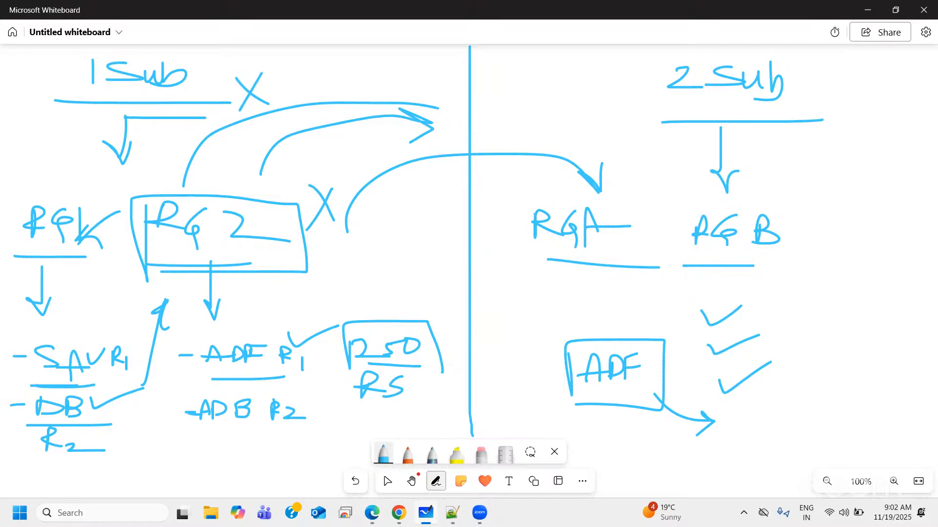
Step: Unlock the BitLocker-protected E: drive by entering its recovery key
{"action": "key", "text": "alt+Tab"}
{"action": "key", "text": "super+e"}
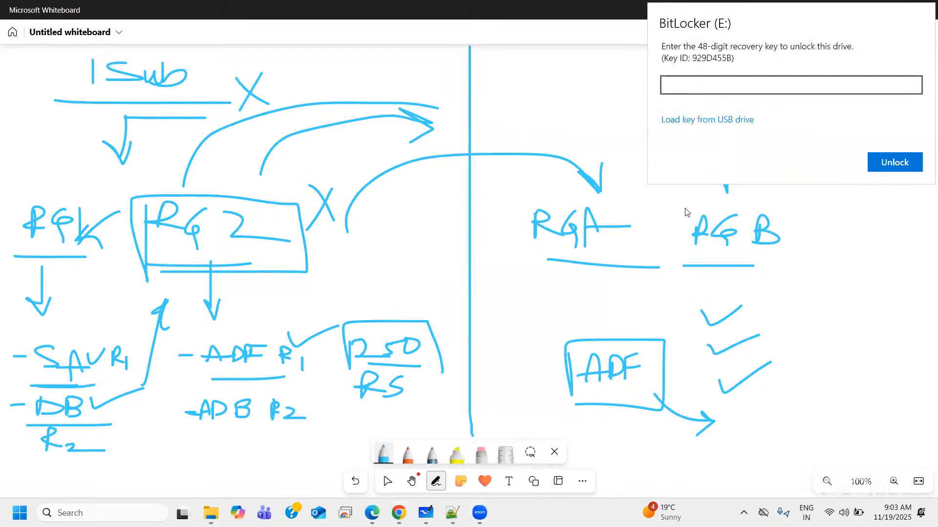
{"action": "key", "text": "ctrl+v"}
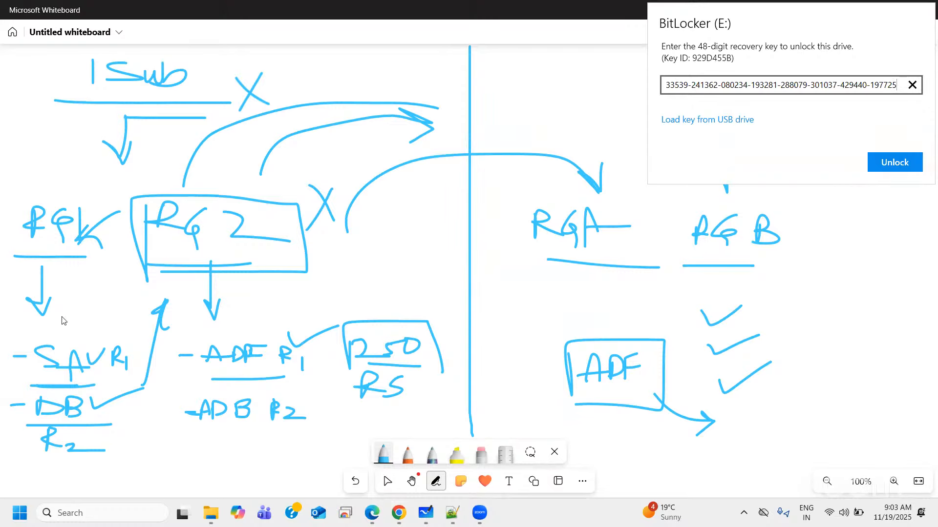
{"action": "key", "text": "Return"}
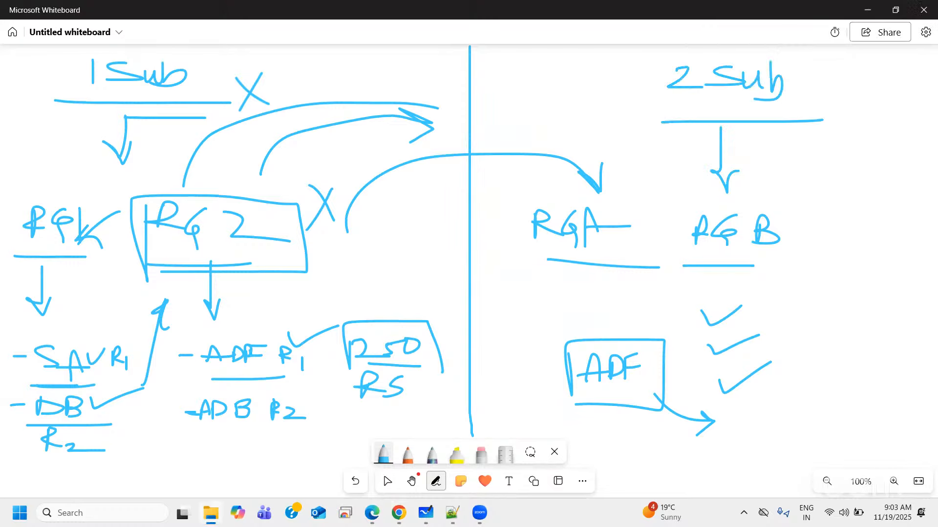
Step: Return to the whiteboard, draw a small checked box between RG2 and RGA, and write a boxed DE above RGA
{"action": "key", "text": "alt+Tab"}
{"action": "key", "text": "alt+Tab"}
{"action": "key", "text": "alt+Tab"}
{"action": "mouse_move", "coordinate": [406, 211]}
{"action": "left_mouse_down"}
{"action": "mouse_move", "coordinate": [404, 255]}
{"action": "mouse_move", "coordinate": [436, 254]}
{"action": "mouse_move", "coordinate": [493, 222]}
{"action": "left_mouse_up"}
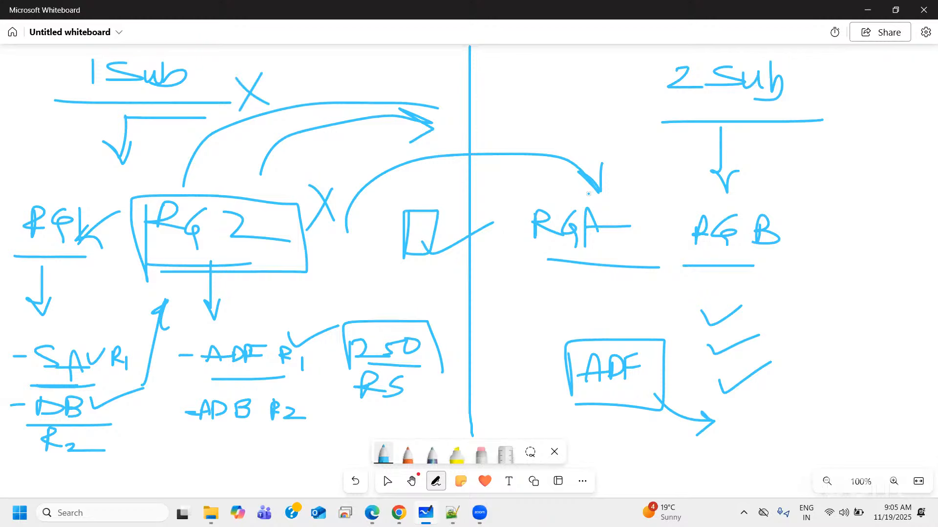
{"action": "mouse_move", "coordinate": [547, 96]}
{"action": "left_mouse_down"}
{"action": "mouse_move", "coordinate": [549, 125]}
{"action": "mouse_move", "coordinate": [576, 123]}
{"action": "mouse_move", "coordinate": [592, 95]}
{"action": "mouse_move", "coordinate": [588, 107]}
{"action": "mouse_move", "coordinate": [609, 124]}
{"action": "left_mouse_up"}
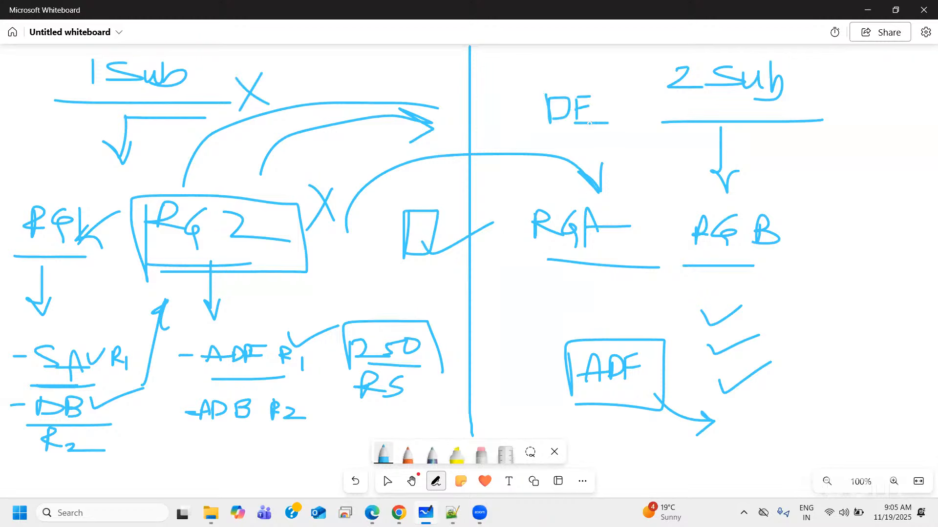
{"action": "mouse_move", "coordinate": [518, 85]}
{"action": "left_mouse_down"}
{"action": "mouse_move", "coordinate": [521, 127]}
{"action": "mouse_move", "coordinate": [618, 72]}
{"action": "mouse_move", "coordinate": [540, 131]}
{"action": "left_mouse_up"}
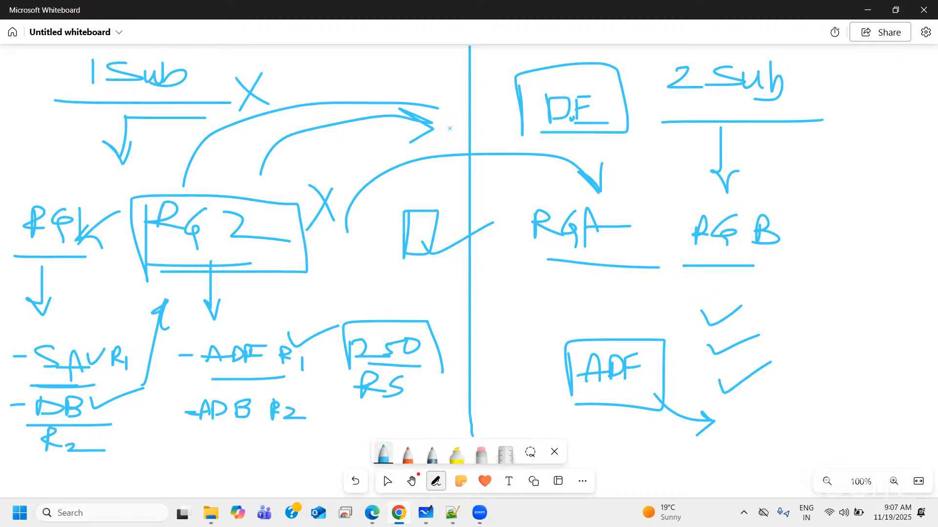
Step: Return to the Azure portal in Edge and open KSR-Practice-Subscription's overview from Subscriptions, collapsing the subscription list
{"action": "left_click", "coordinate": [867, 10]}
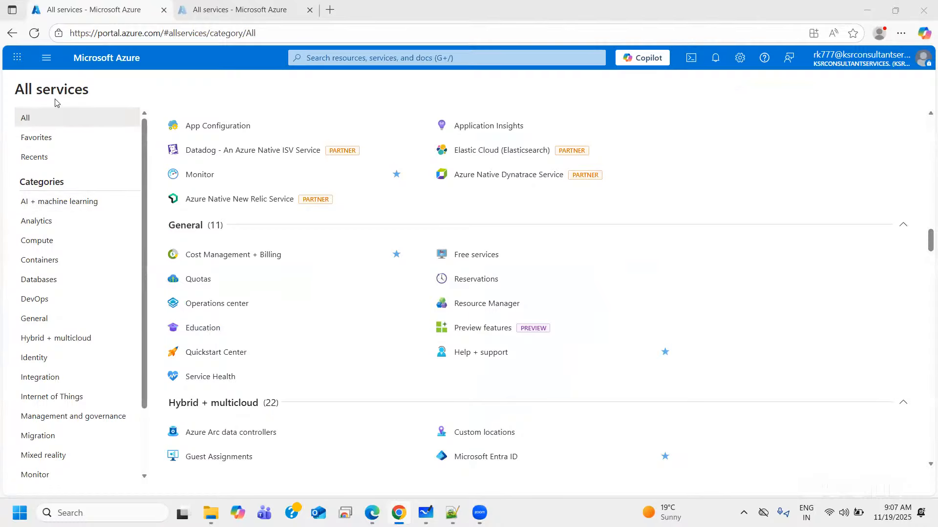
{"action": "left_click", "coordinate": [42, 125]}
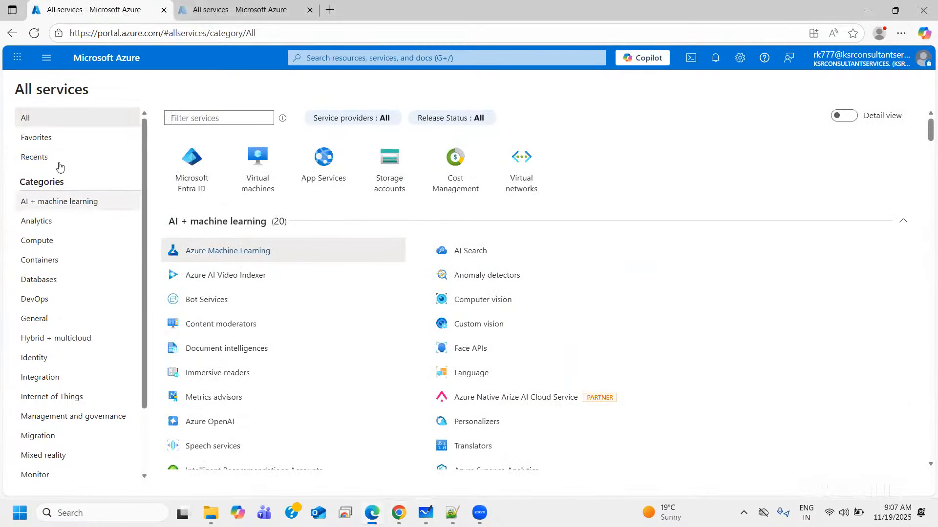
{"action": "left_click", "coordinate": [95, 59]}
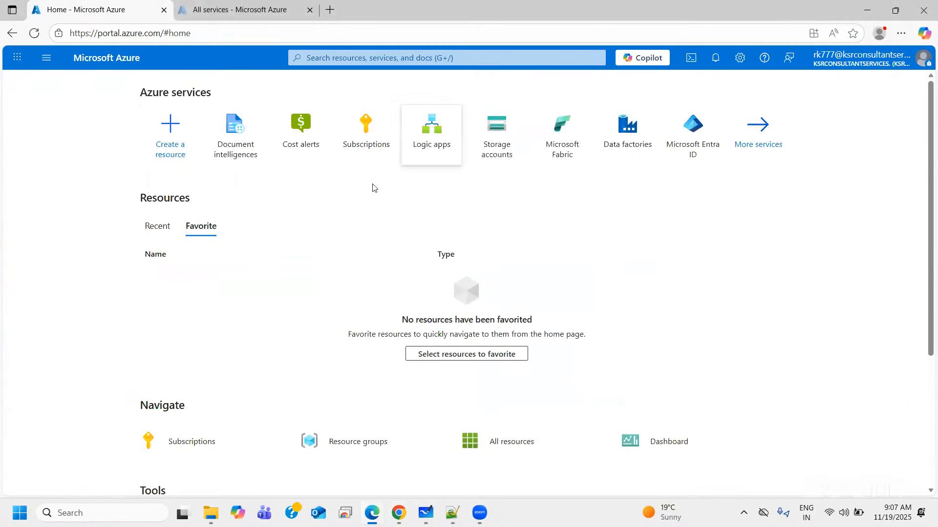
{"action": "left_click", "coordinate": [371, 141]}
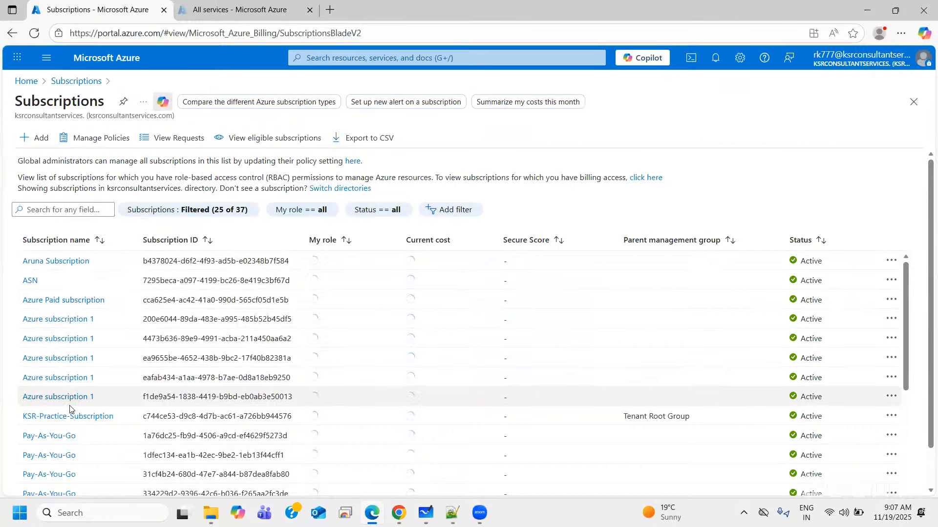
{"action": "scroll", "coordinate": [86, 371], "scroll_direction": "down", "scroll_amount": 3}
{"action": "left_click", "coordinate": [63, 295]}
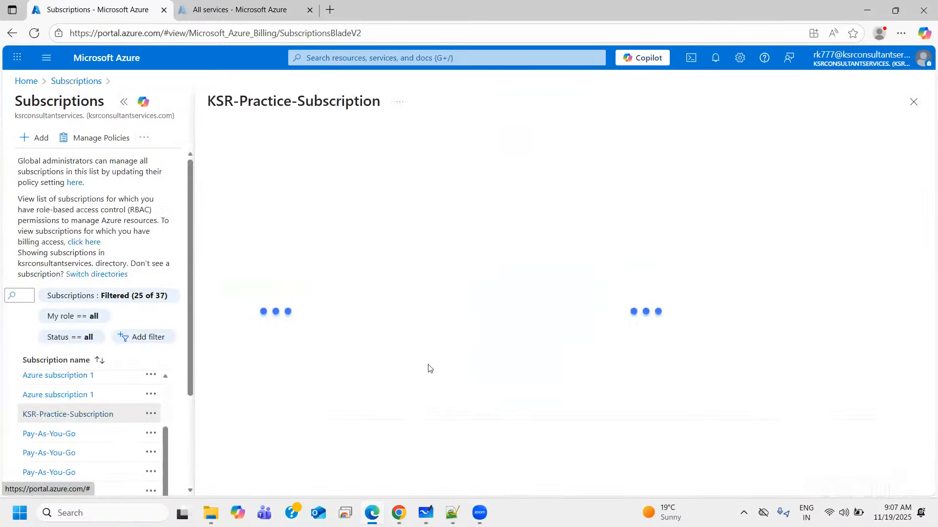
{"action": "left_click", "coordinate": [124, 101]}
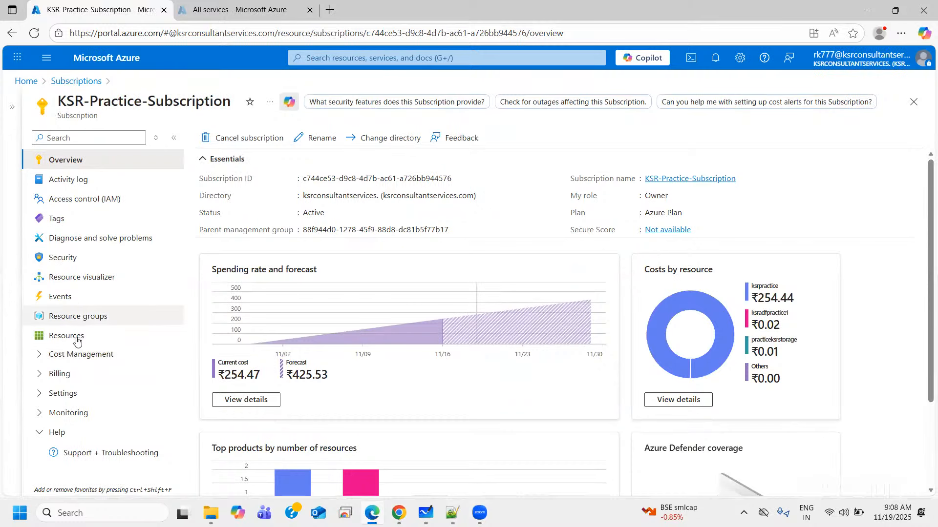
Step: Open Groups in Microsoft Entra ID and look through the list of all groups in the directory
{"action": "left_click", "coordinate": [26, 80]}
{"action": "left_click", "coordinate": [348, 56]}
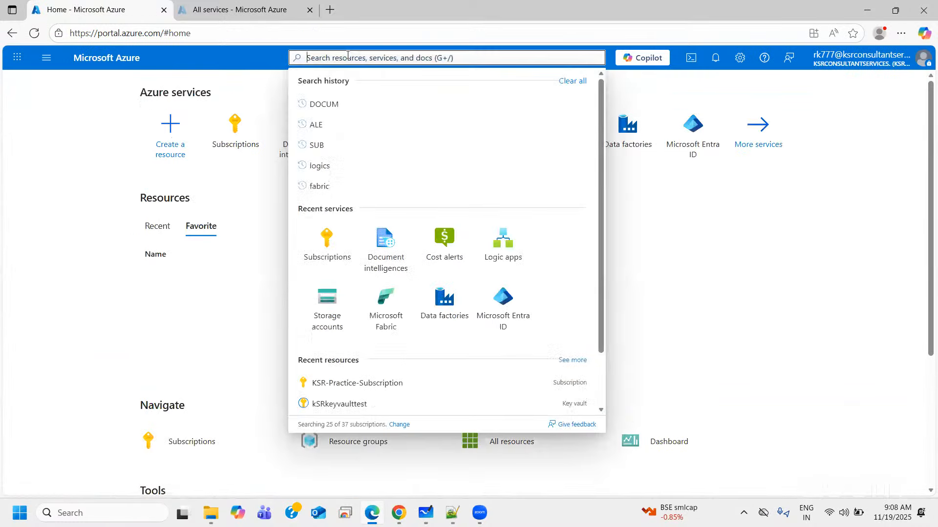
{"action": "left_click", "coordinate": [688, 156]}
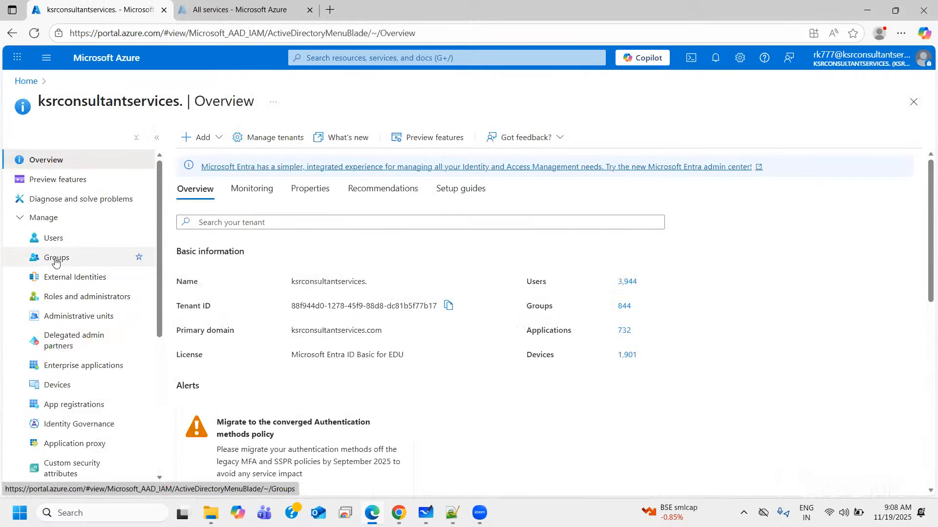
{"action": "left_click", "coordinate": [55, 260]}
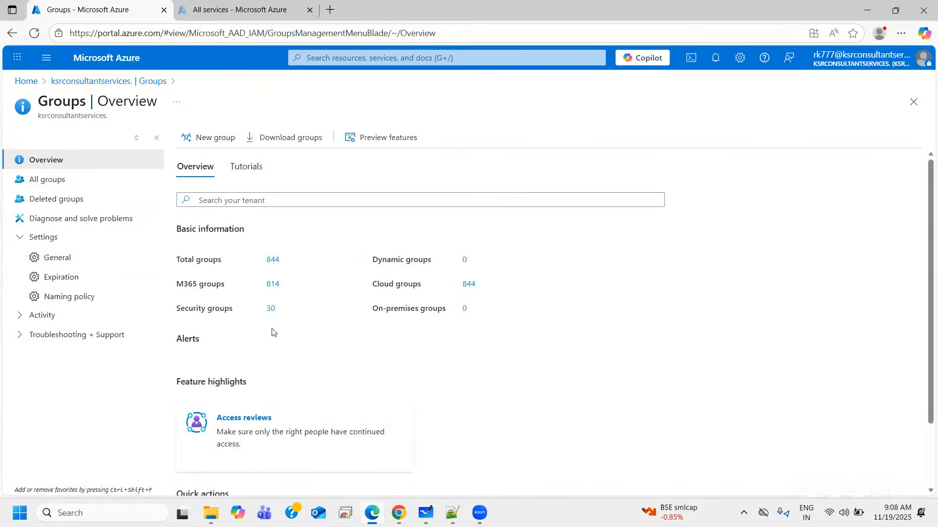
{"action": "left_click", "coordinate": [273, 260]}
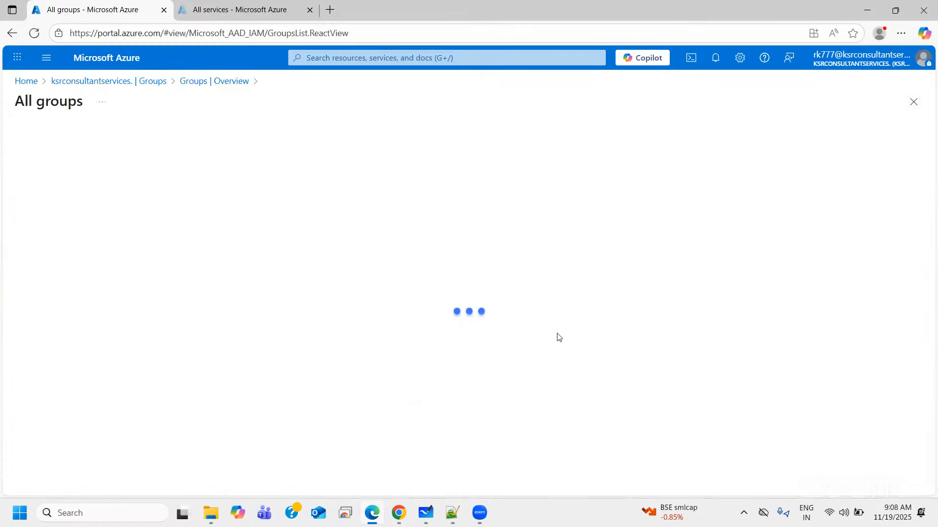
{"action": "scroll", "coordinate": [148, 347], "scroll_direction": "down", "scroll_amount": 6}
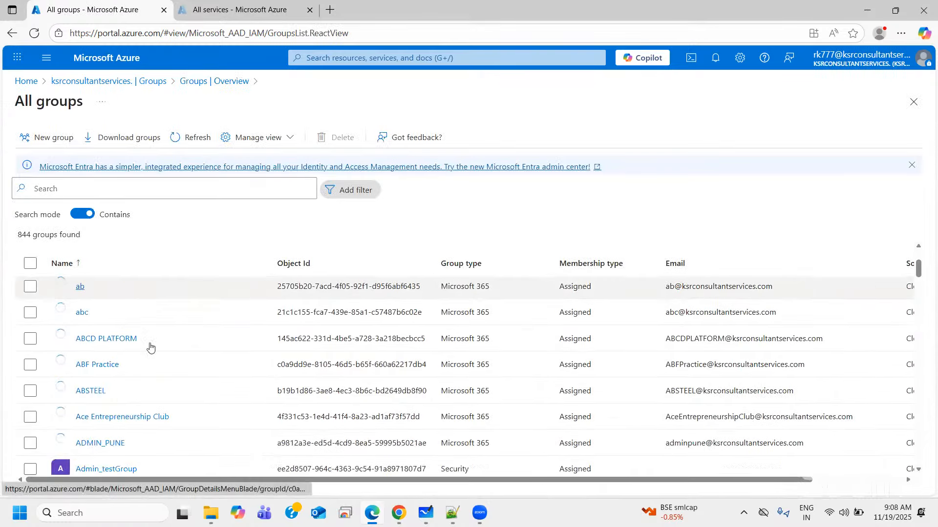
{"action": "scroll", "coordinate": [161, 391], "scroll_direction": "down", "scroll_amount": 2}
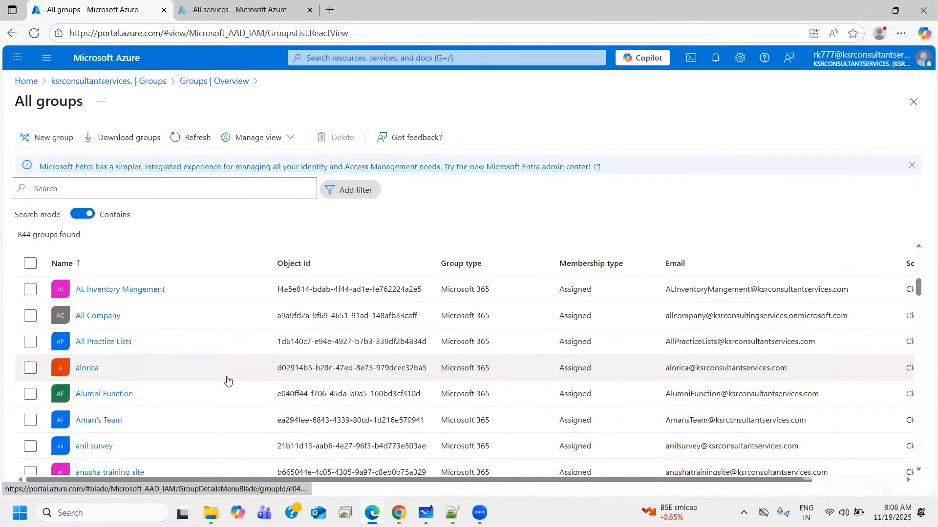
{"action": "scroll", "coordinate": [178, 422], "scroll_direction": "down", "scroll_amount": 10}
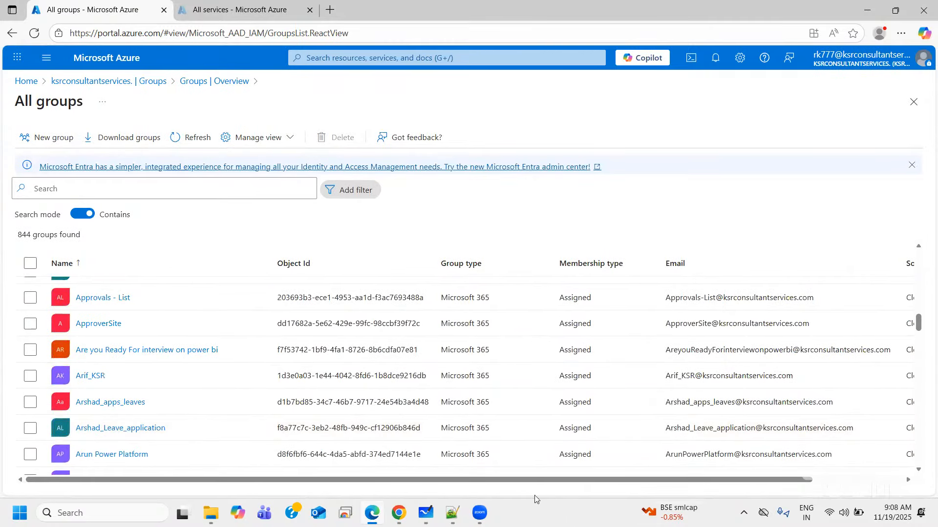
Step: Switch to Microsoft Whiteboard and create a new blank whiteboard without a template
{"action": "left_click", "coordinate": [426, 513]}
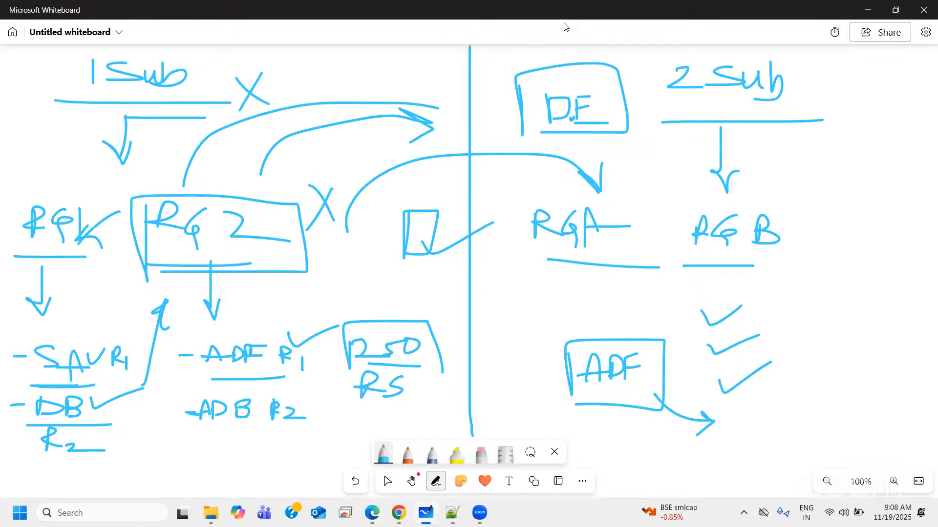
{"action": "left_click", "coordinate": [13, 32]}
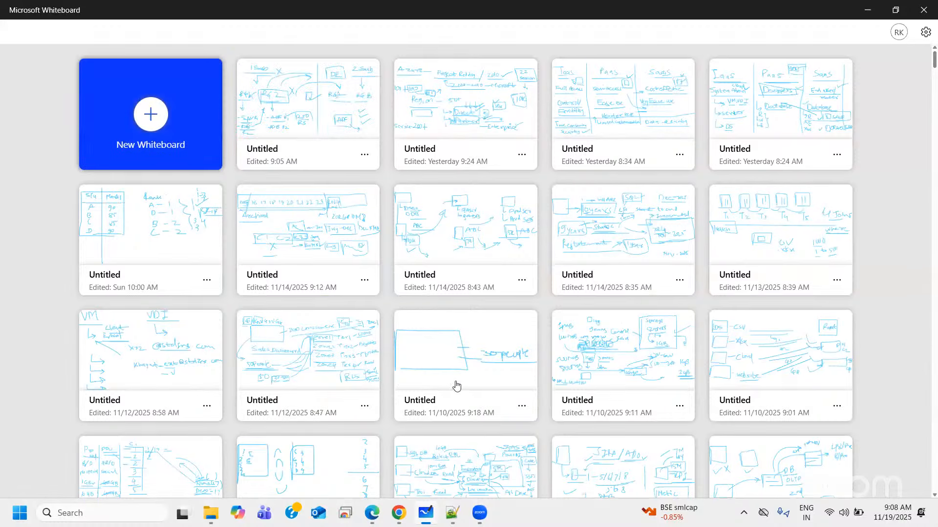
{"action": "left_click", "coordinate": [457, 386]}
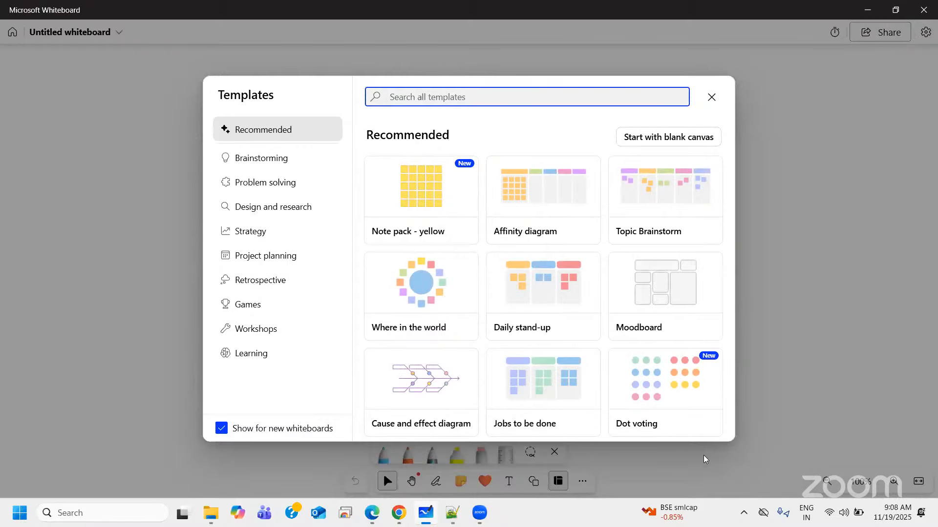
{"action": "left_click", "coordinate": [712, 97]}
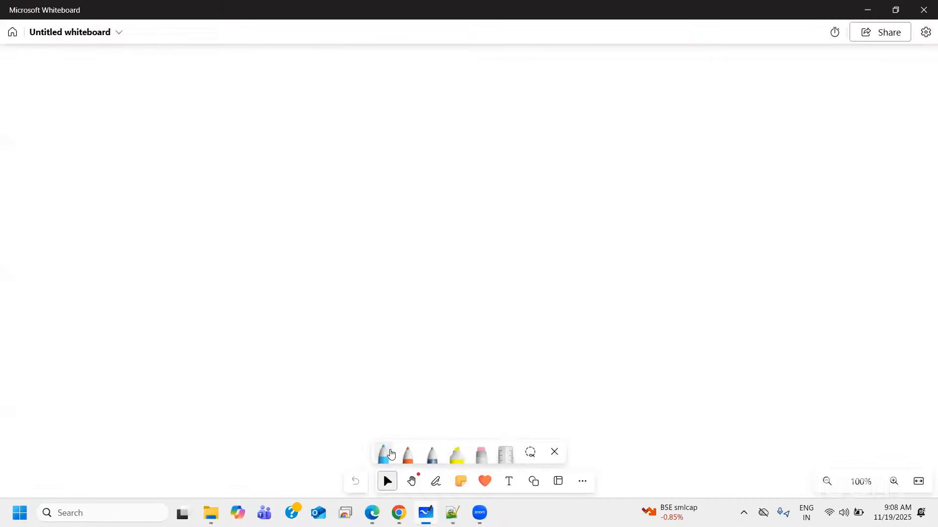
Step: Draw a box near the upper-left of the canvas with the blue pen and label it Project
{"action": "left_click", "coordinate": [383, 454]}
{"action": "mouse_move", "coordinate": [113, 81]}
{"action": "left_mouse_down"}
{"action": "mouse_move", "coordinate": [180, 73]}
{"action": "mouse_move", "coordinate": [117, 136]}
{"action": "left_mouse_up"}
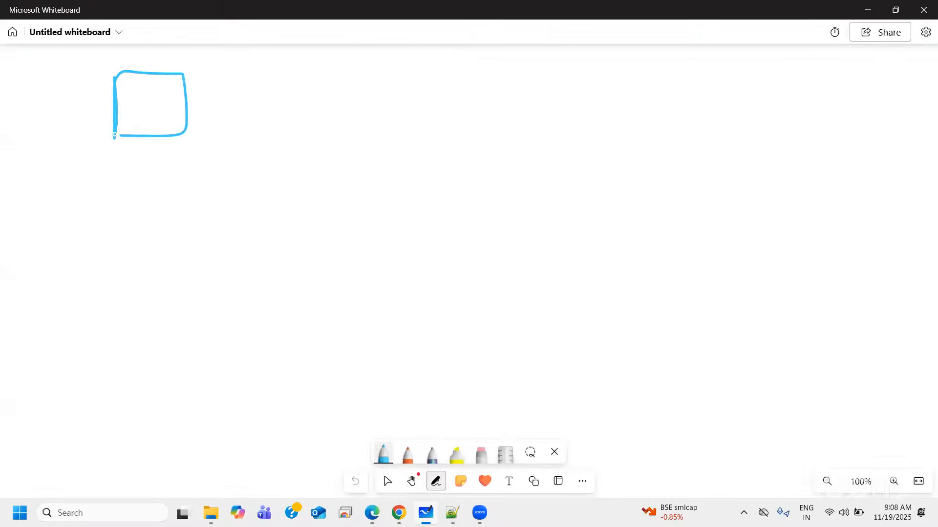
{"action": "left_click_drag", "start_coordinate": [211, 120], "coordinate": [228, 118]}
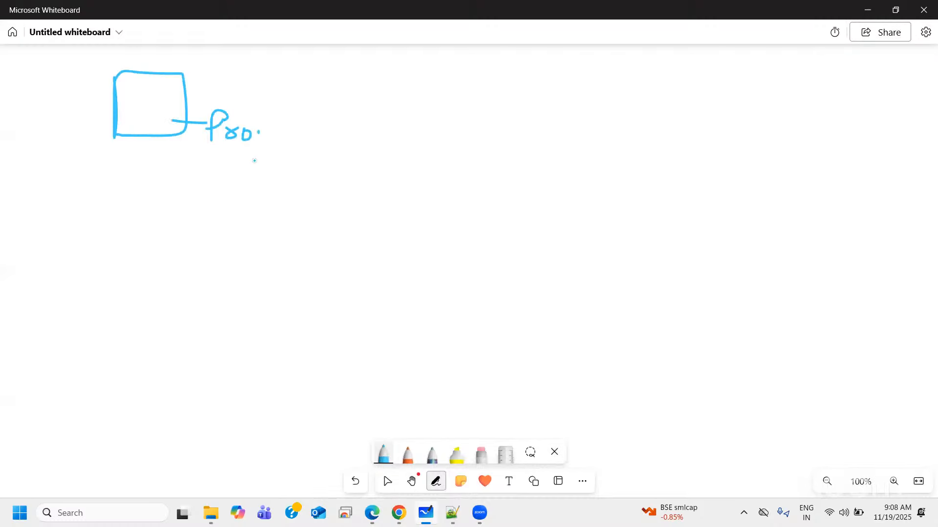
{"action": "left_click_drag", "start_coordinate": [293, 130], "coordinate": [289, 144]}
{"action": "left_click_drag", "start_coordinate": [298, 117], "coordinate": [308, 145]}
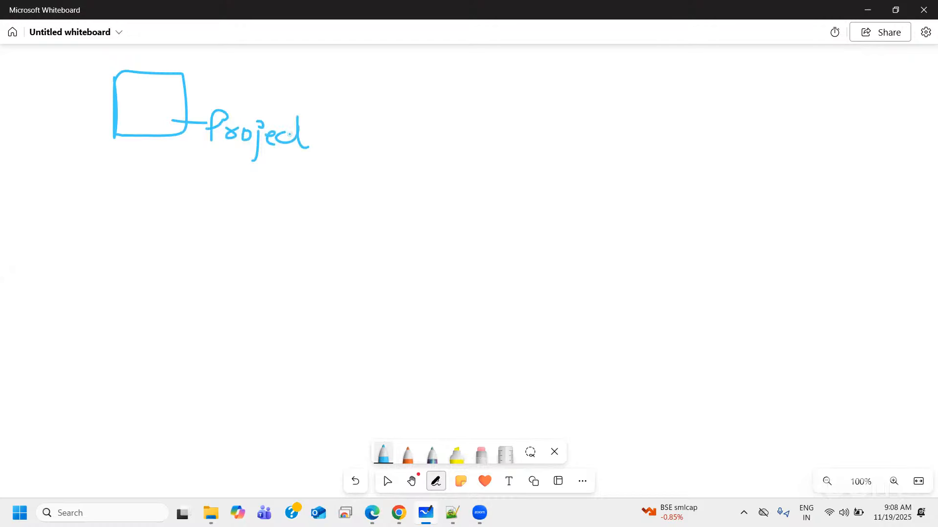
Step: Draw a branch down from the Project box through 1S, 2RG and 6R/S, underlining 1S and 2RG
{"action": "left_click_drag", "start_coordinate": [130, 139], "coordinate": [65, 240]}
{"action": "mouse_move", "coordinate": [90, 224]}
{"action": "left_mouse_down"}
{"action": "mouse_move", "coordinate": [47, 311]}
{"action": "mouse_move", "coordinate": [45, 350]}
{"action": "mouse_move", "coordinate": [67, 334]}
{"action": "mouse_move", "coordinate": [72, 355]}
{"action": "left_mouse_up"}
{"action": "left_click_drag", "start_coordinate": [85, 323], "coordinate": [93, 364]}
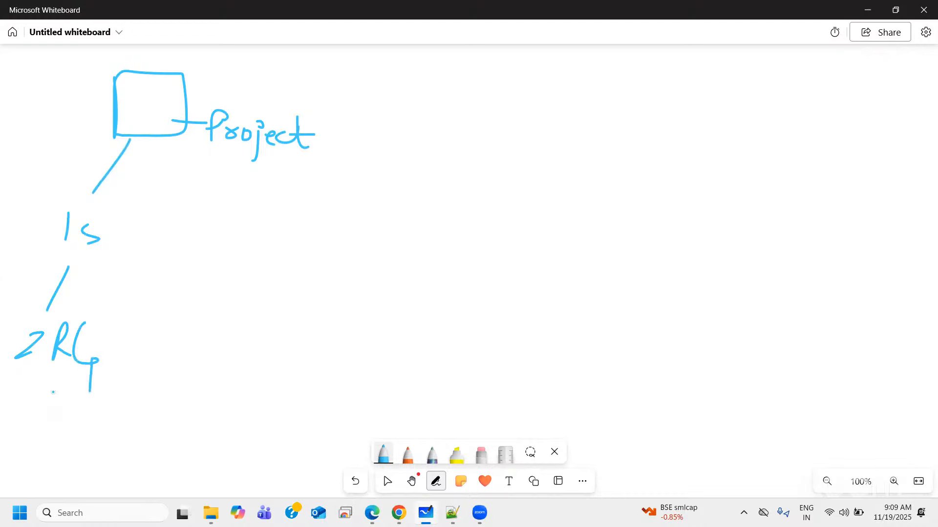
{"action": "left_click_drag", "start_coordinate": [53, 391], "coordinate": [41, 427]}
{"action": "mouse_move", "coordinate": [19, 471]}
{"action": "left_mouse_down"}
{"action": "mouse_move", "coordinate": [53, 444]}
{"action": "mouse_move", "coordinate": [59, 477]}
{"action": "left_mouse_up"}
{"action": "left_click_drag", "start_coordinate": [92, 449], "coordinate": [72, 470]}
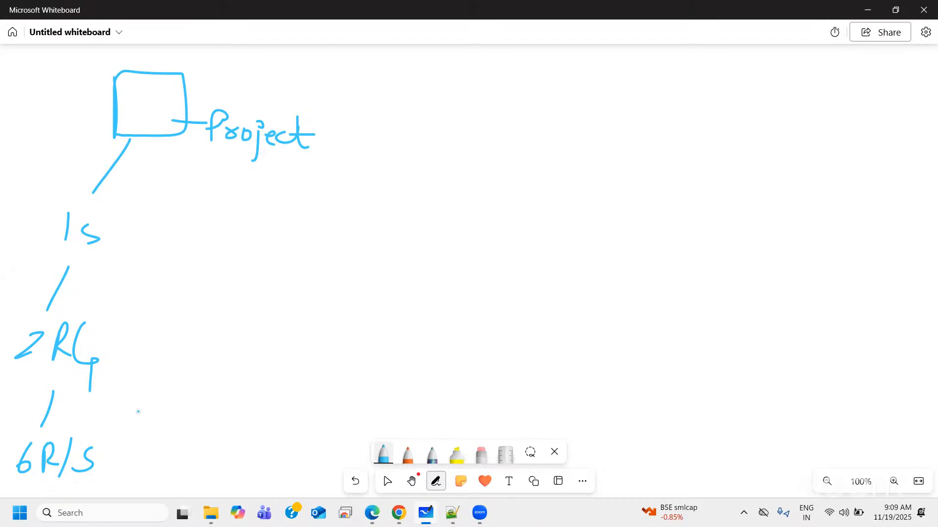
{"action": "left_click_drag", "start_coordinate": [96, 245], "coordinate": [113, 245]}
{"action": "left_click_drag", "start_coordinate": [13, 385], "coordinate": [78, 380]}
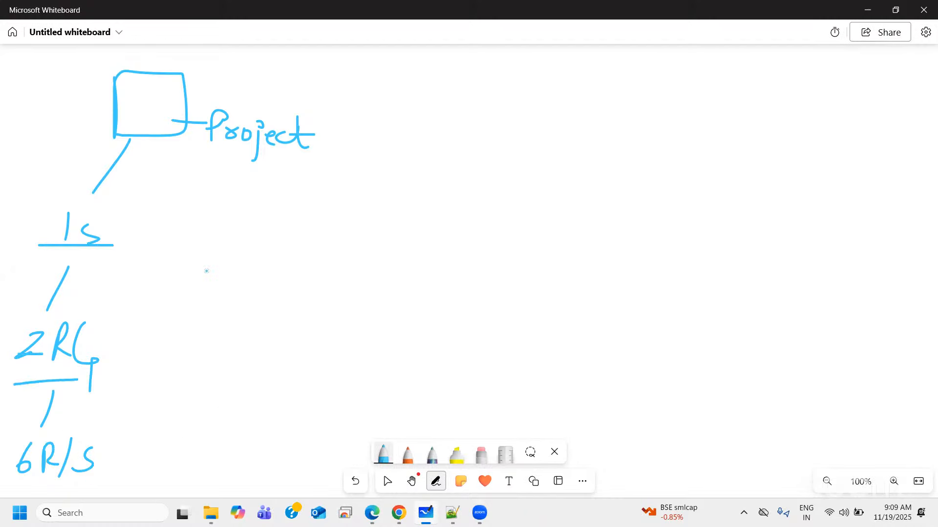
Step: Draw a second branch below the Project box and write "5 people" at its end
{"action": "left_click_drag", "start_coordinate": [161, 165], "coordinate": [170, 202]}
{"action": "mouse_move", "coordinate": [184, 197]}
{"action": "left_mouse_down"}
{"action": "mouse_move", "coordinate": [180, 224]}
{"action": "mouse_move", "coordinate": [200, 240]}
{"action": "left_mouse_up"}
{"action": "mouse_move", "coordinate": [198, 204]}
{"action": "left_mouse_down"}
{"action": "mouse_move", "coordinate": [213, 209]}
{"action": "mouse_move", "coordinate": [201, 222]}
{"action": "left_mouse_up"}
{"action": "mouse_move", "coordinate": [226, 204]}
{"action": "left_mouse_down"}
{"action": "mouse_move", "coordinate": [215, 214]}
{"action": "mouse_move", "coordinate": [256, 215]}
{"action": "left_mouse_up"}
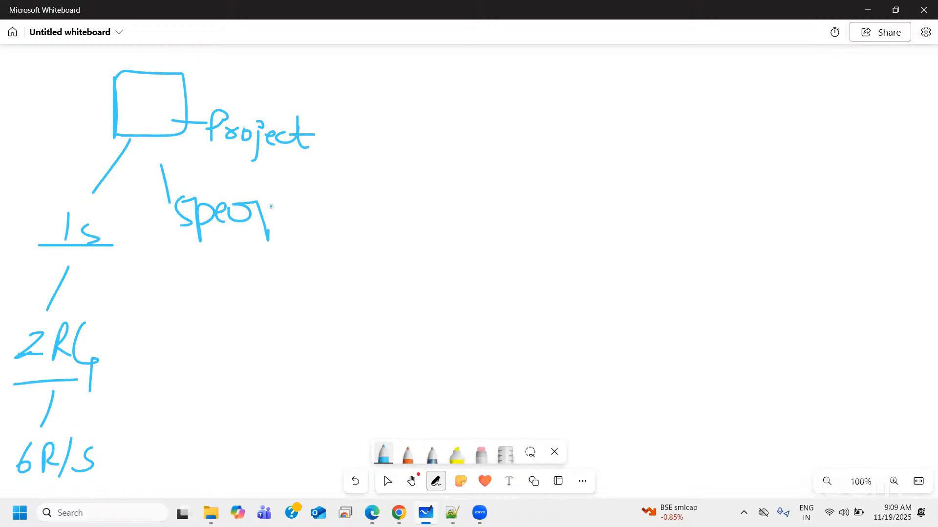